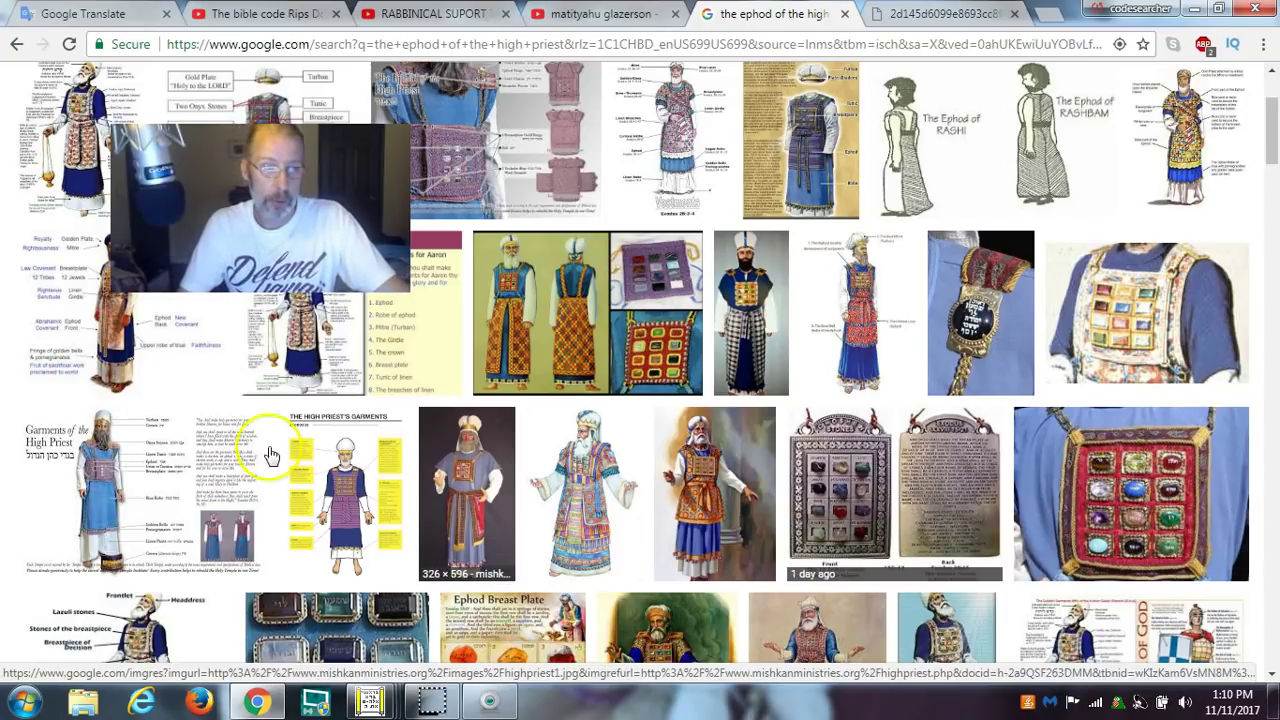
Preview the engraved breastplate photo, then open the Ephod Breast Plate stone chart's Pinterest pin.
scroll(437, 468, up, 2)
scroll(510, 405, down, 3)
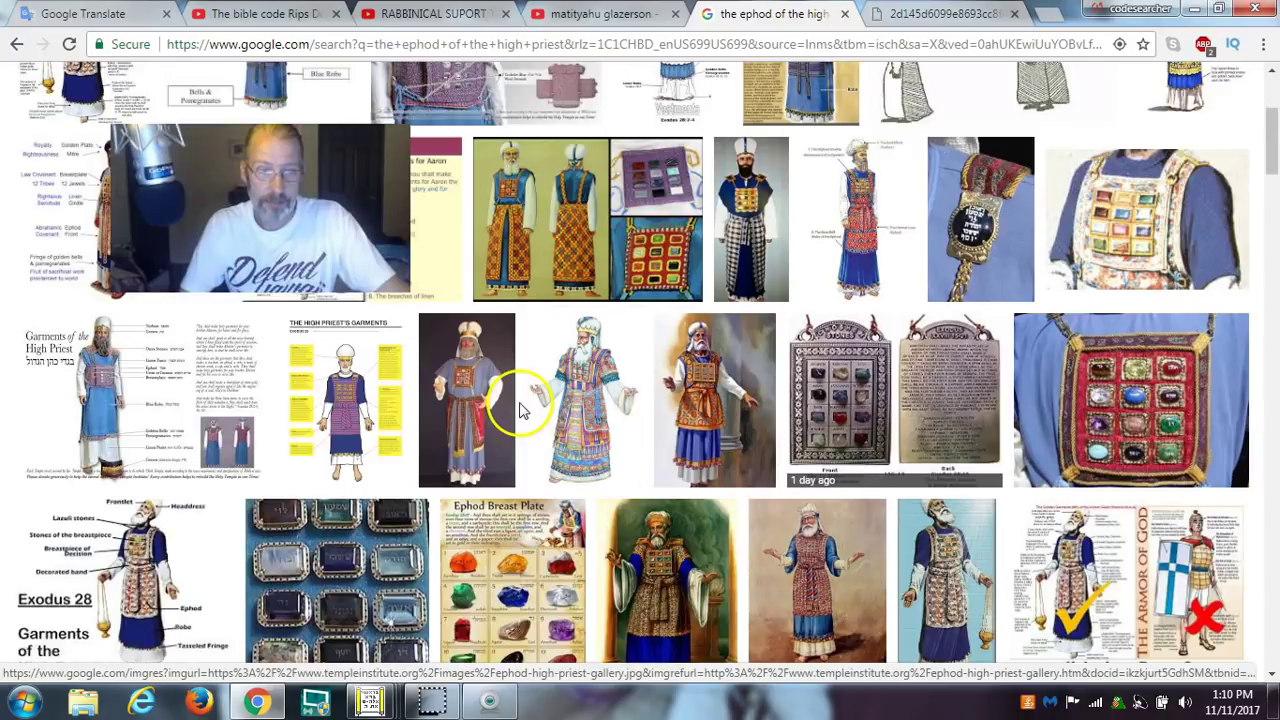
scroll(520, 410, down, 2)
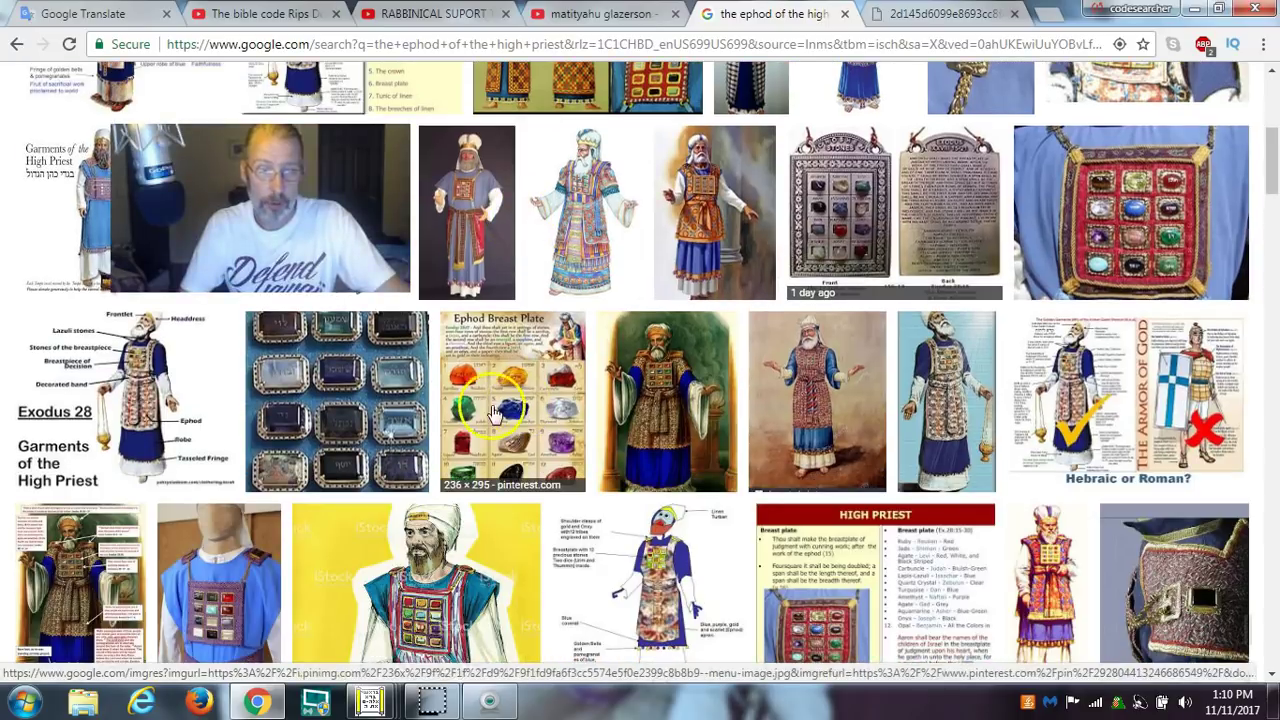
click(325, 400)
click(504, 392)
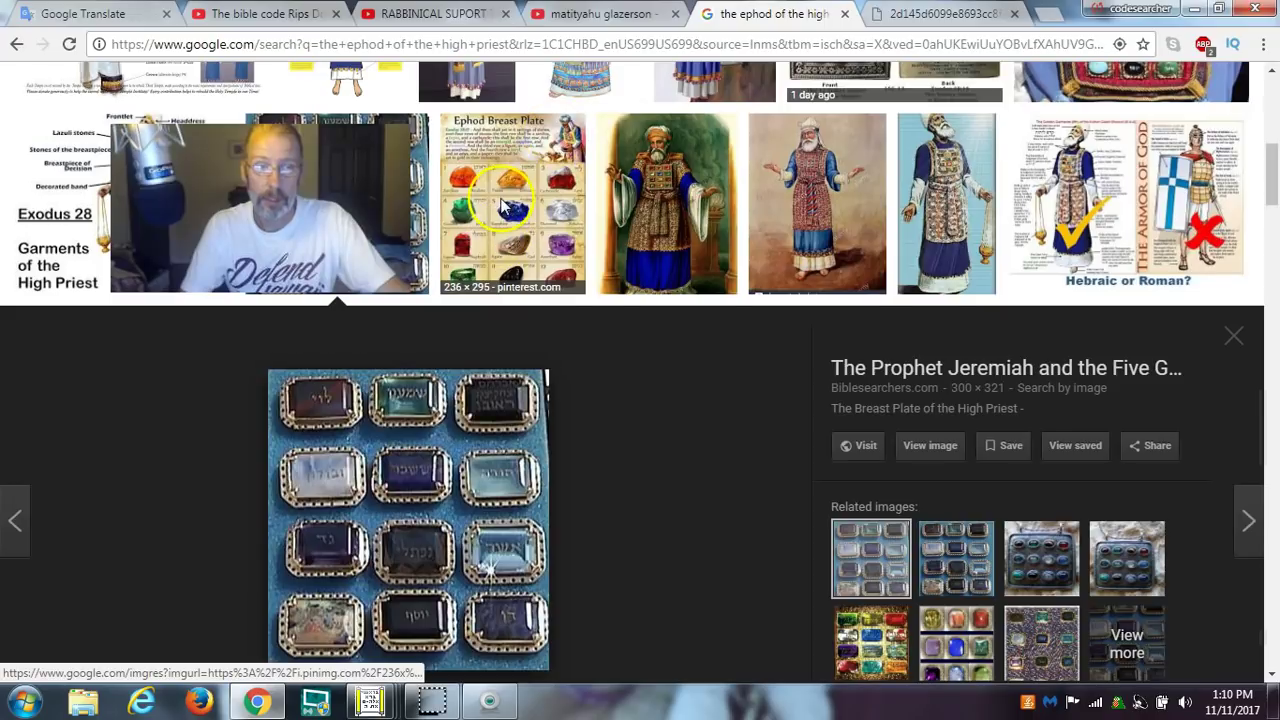
click(505, 206)
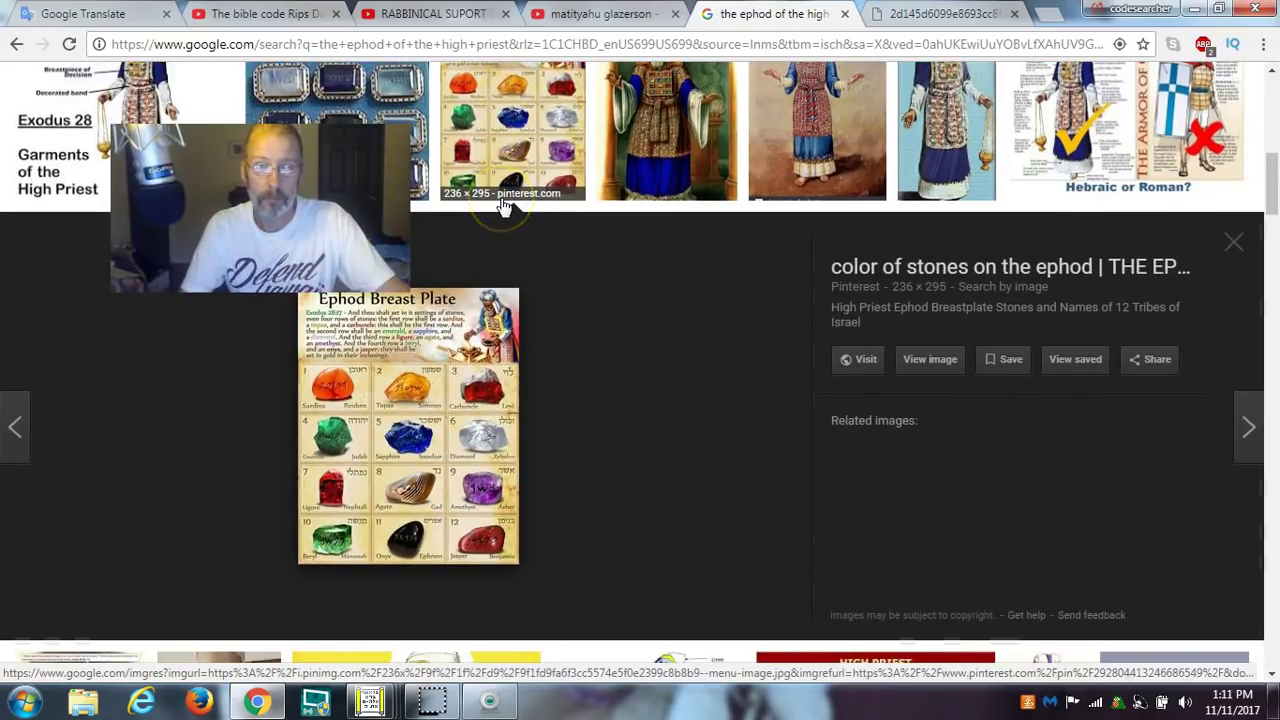
click(430, 462)
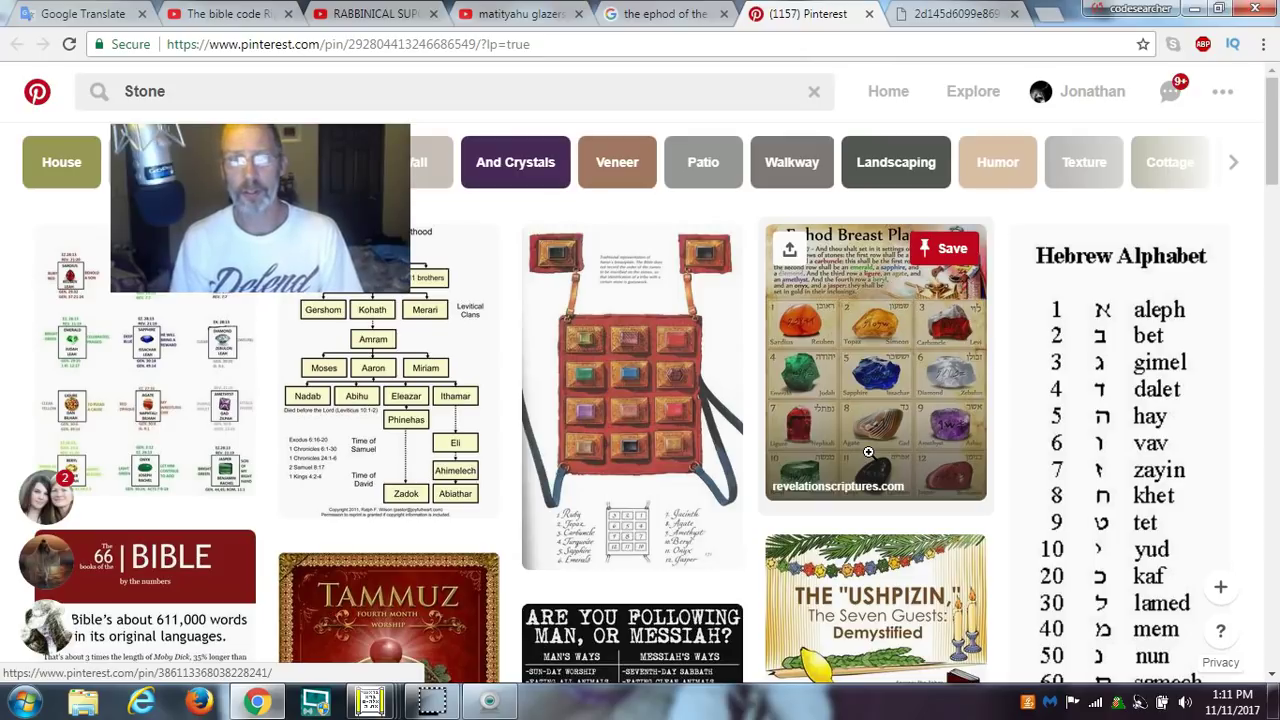
Close the Pinterest page and scroll back up through the ephod image results.
click(870, 16)
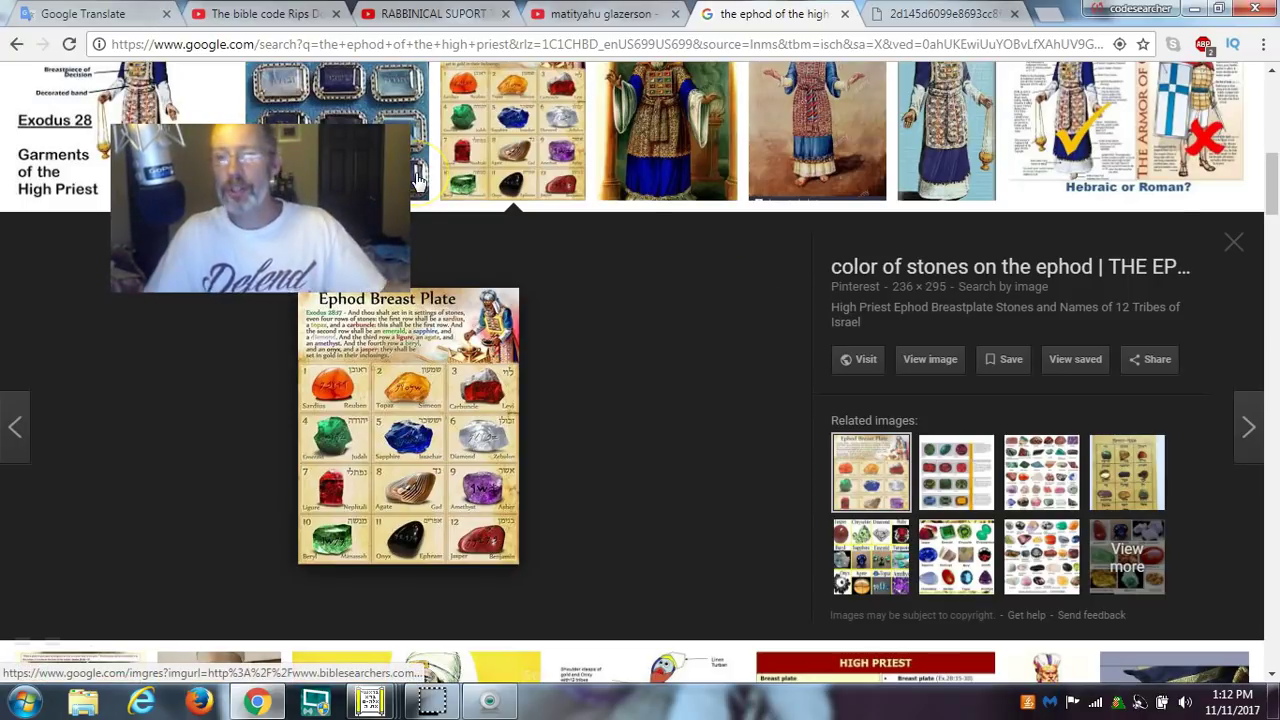
scroll(612, 390, up, 1)
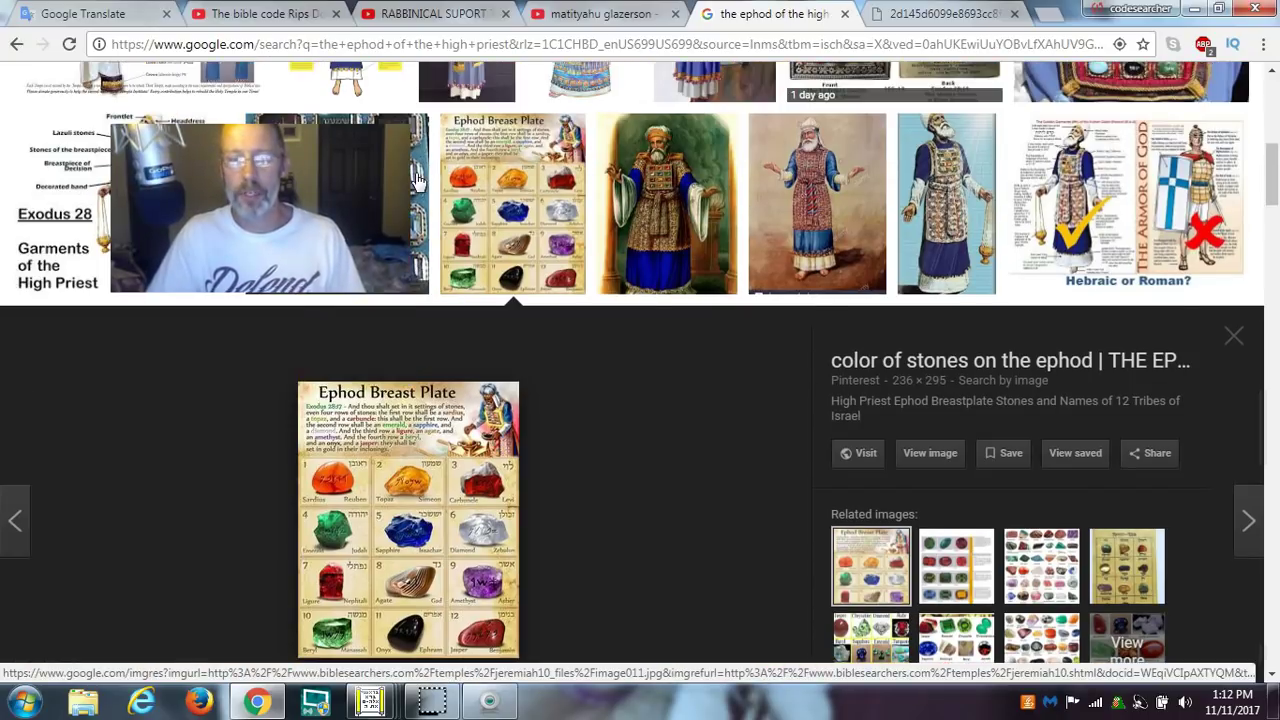
scroll(613, 390, up, 1)
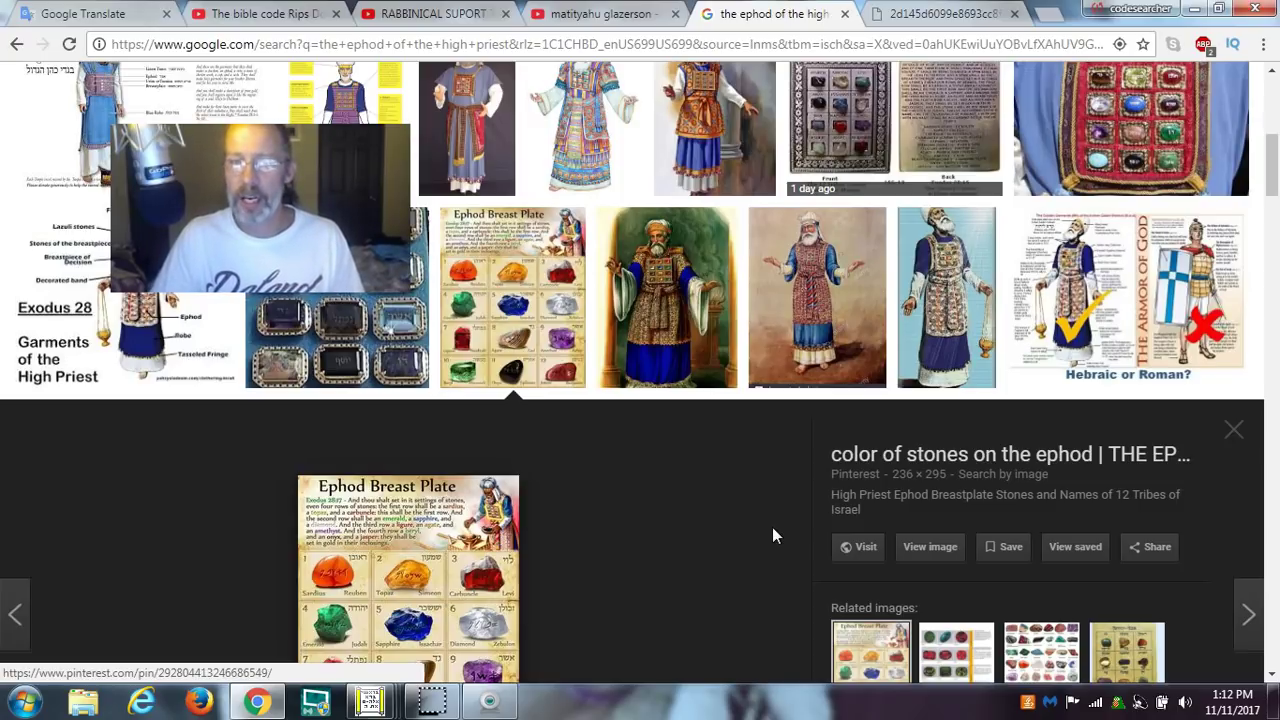
scroll(789, 577, up, 1)
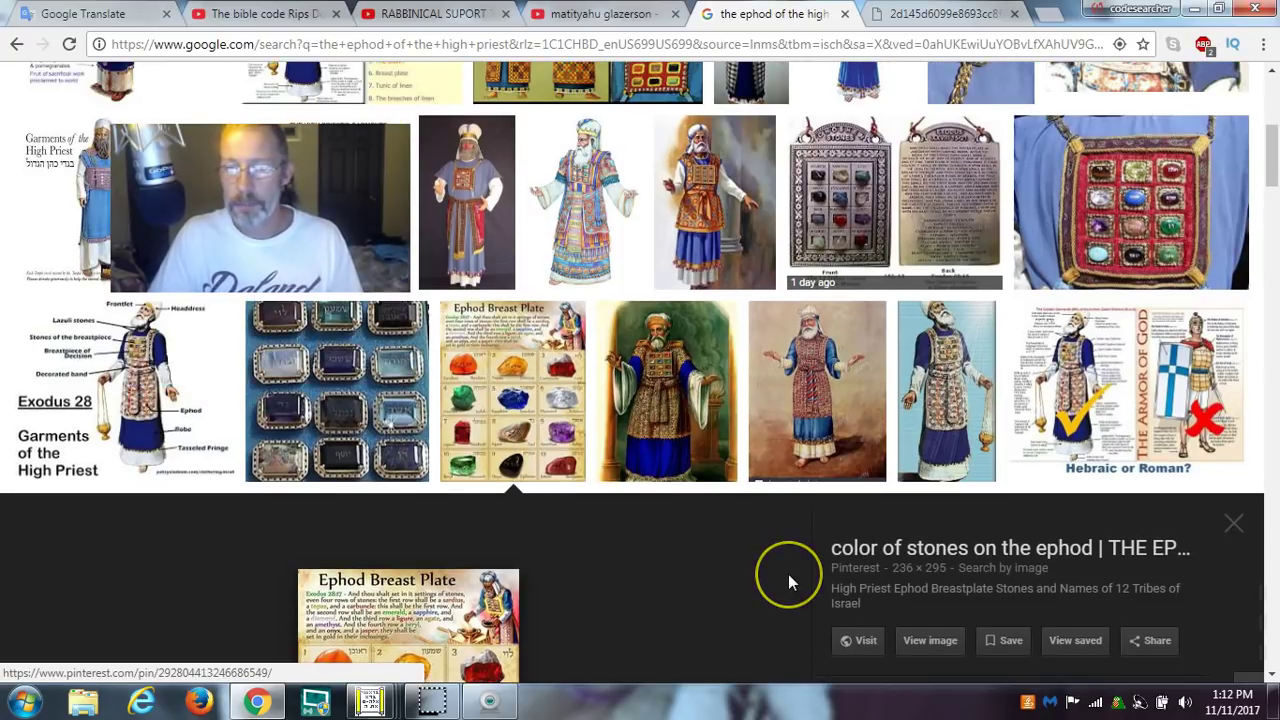
scroll(788, 574, up, 2)
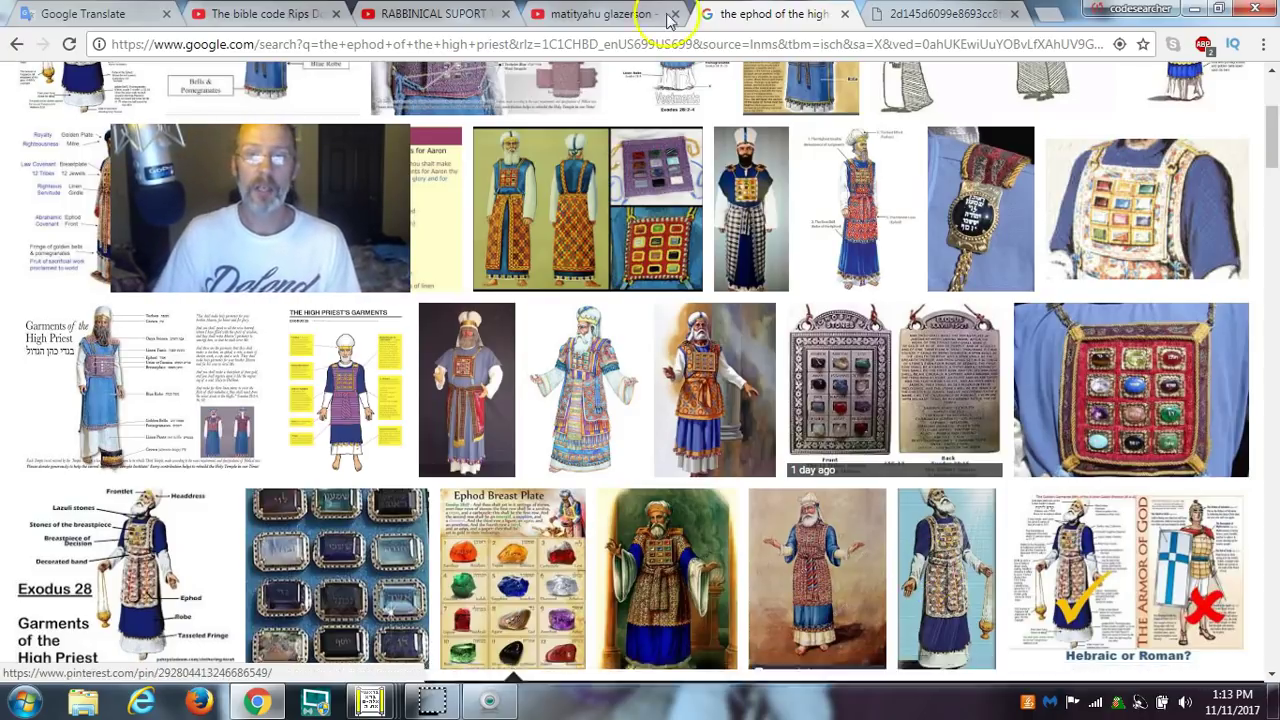
Bring up the Glazerson 'Rips Doron 5736' bible code YouTube video, paused at 2:21.
click(965, 20)
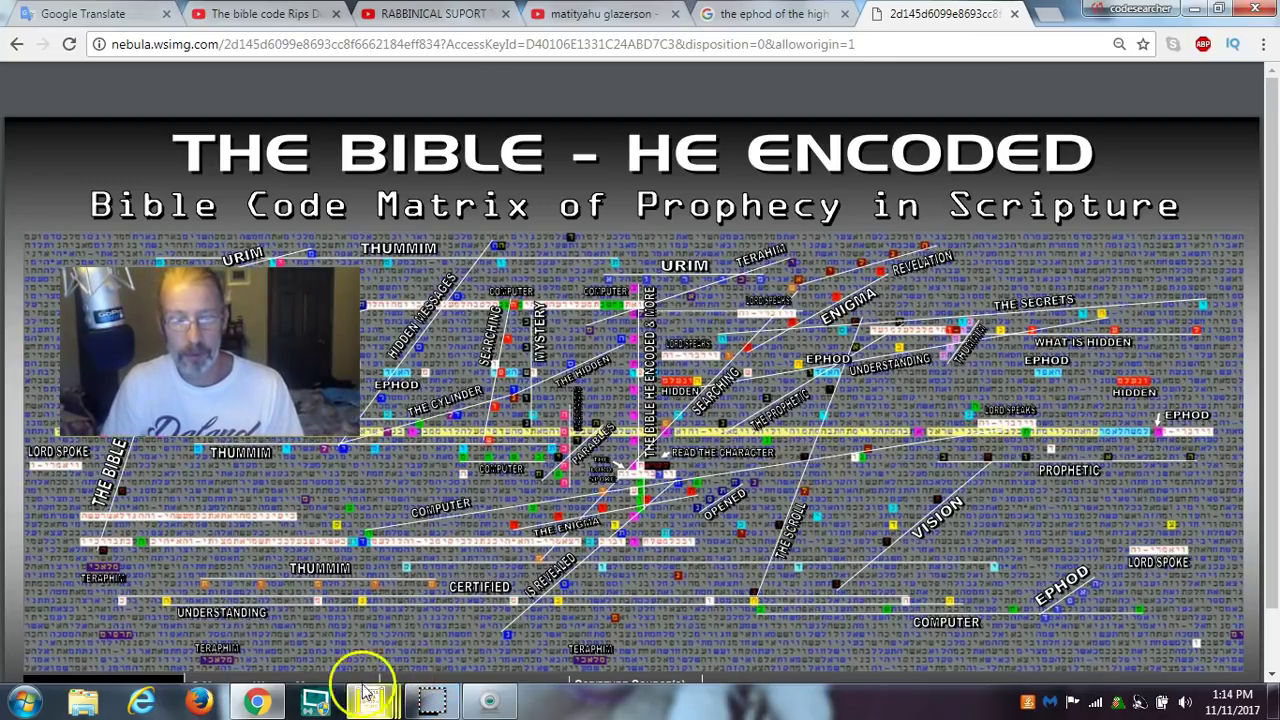
mouse_move(268, 703)
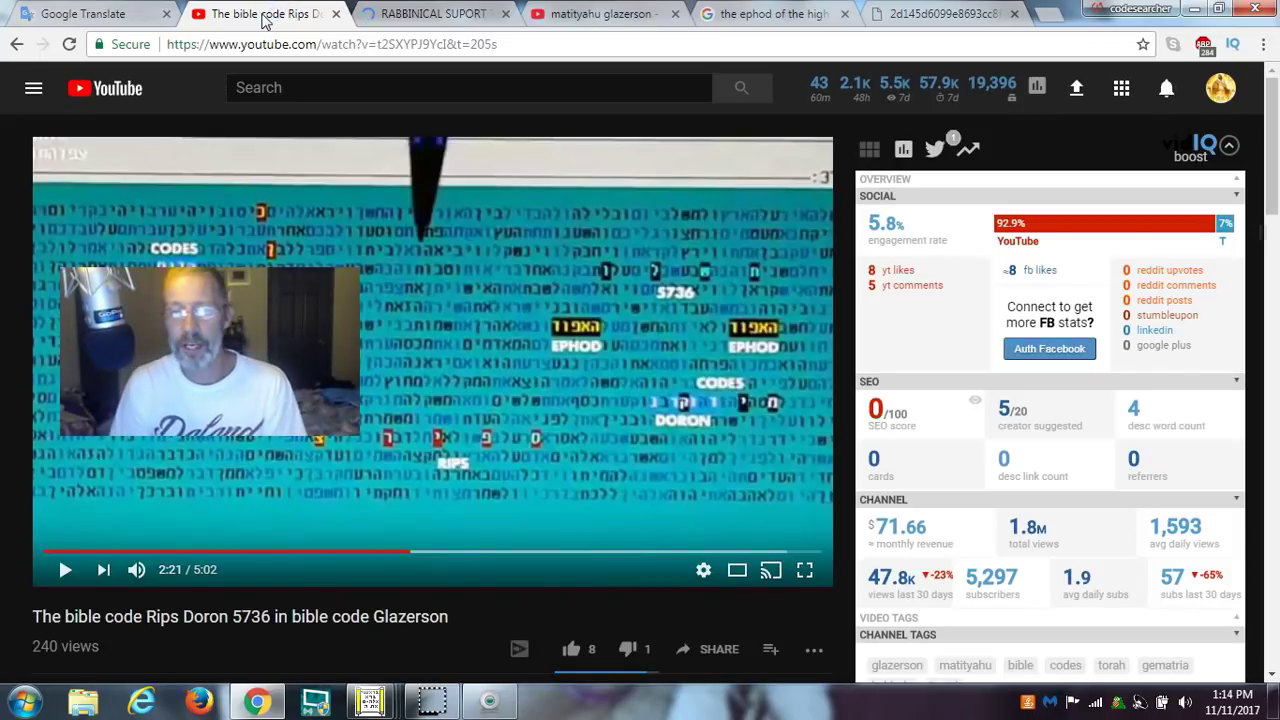
click(805, 570)
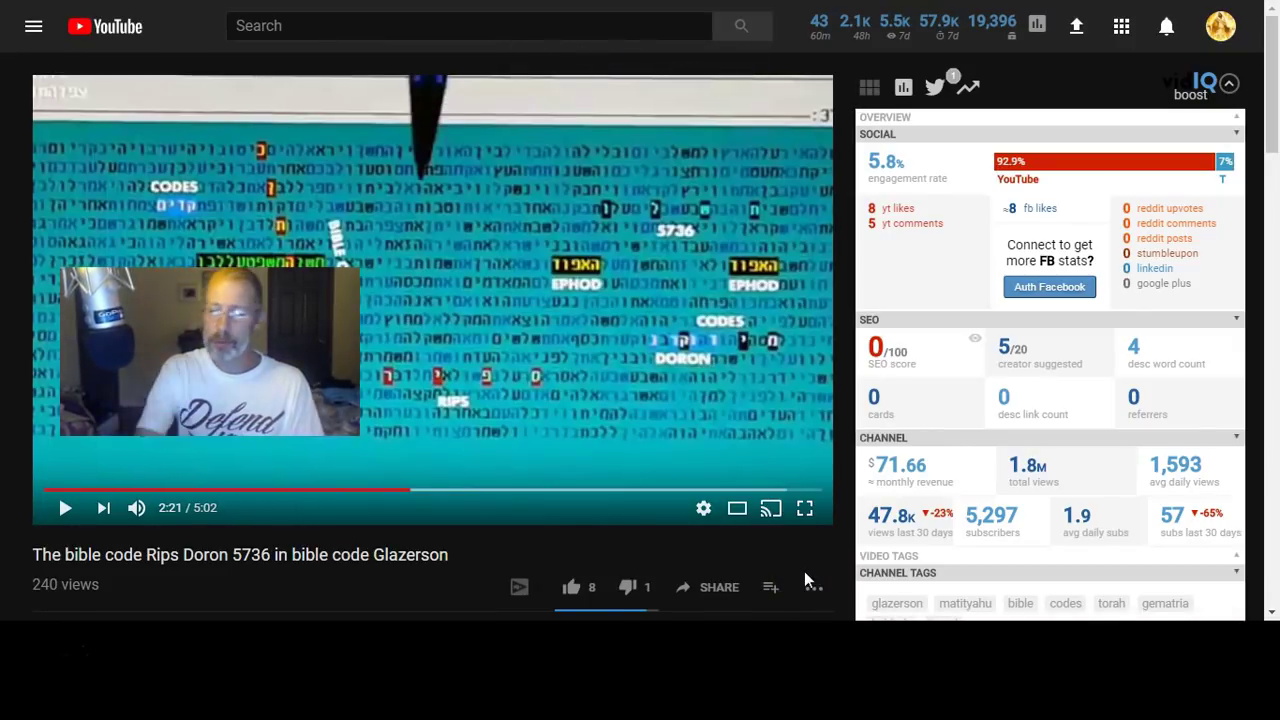
key(f)
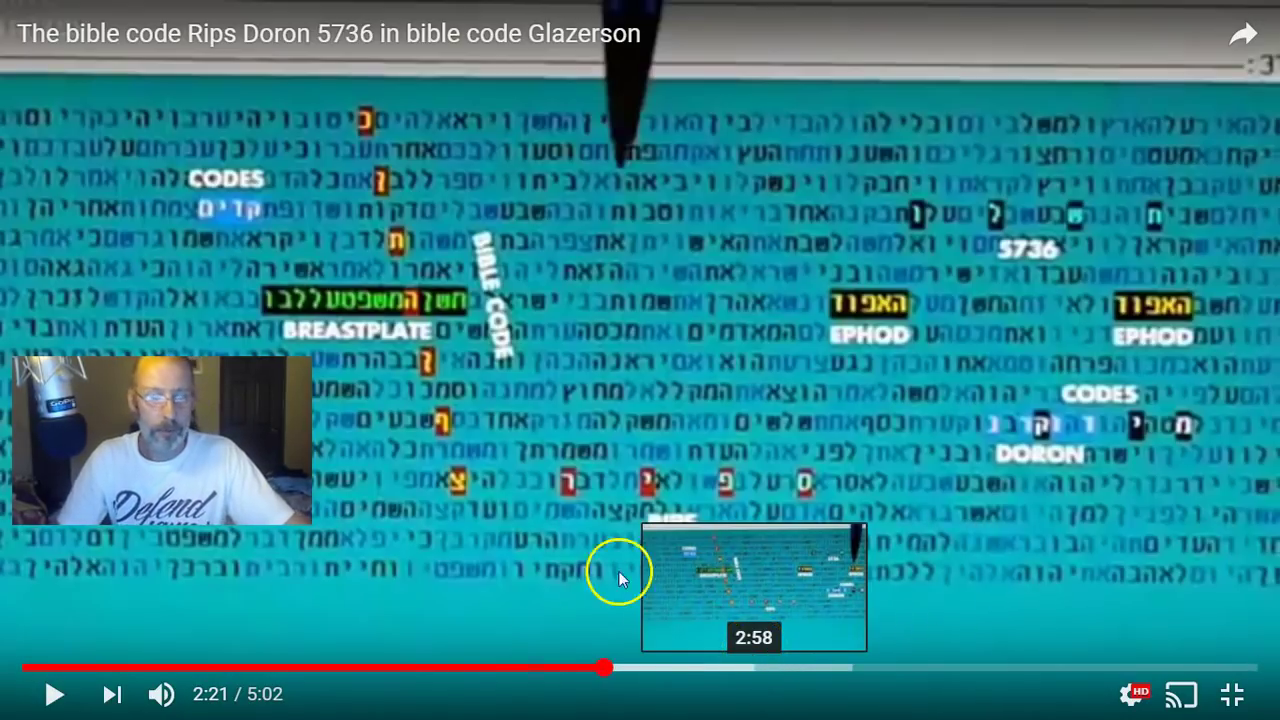
click(1236, 694)
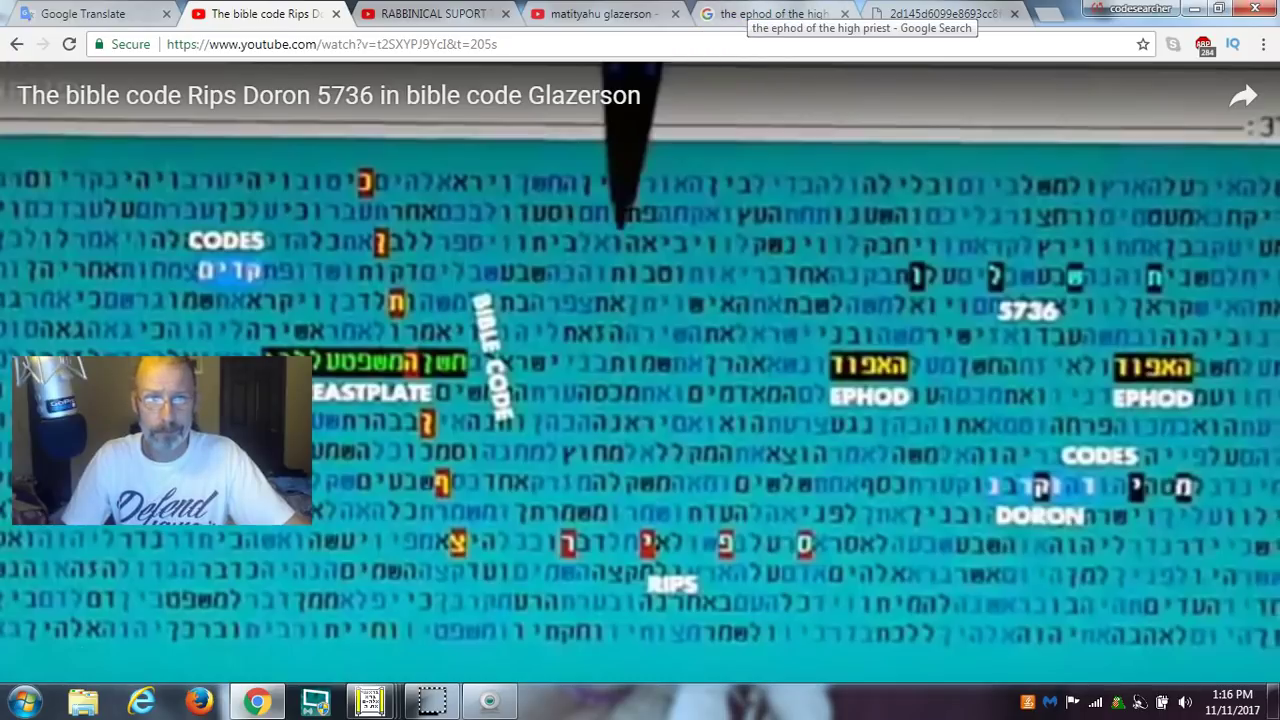
mouse_move(380, 700)
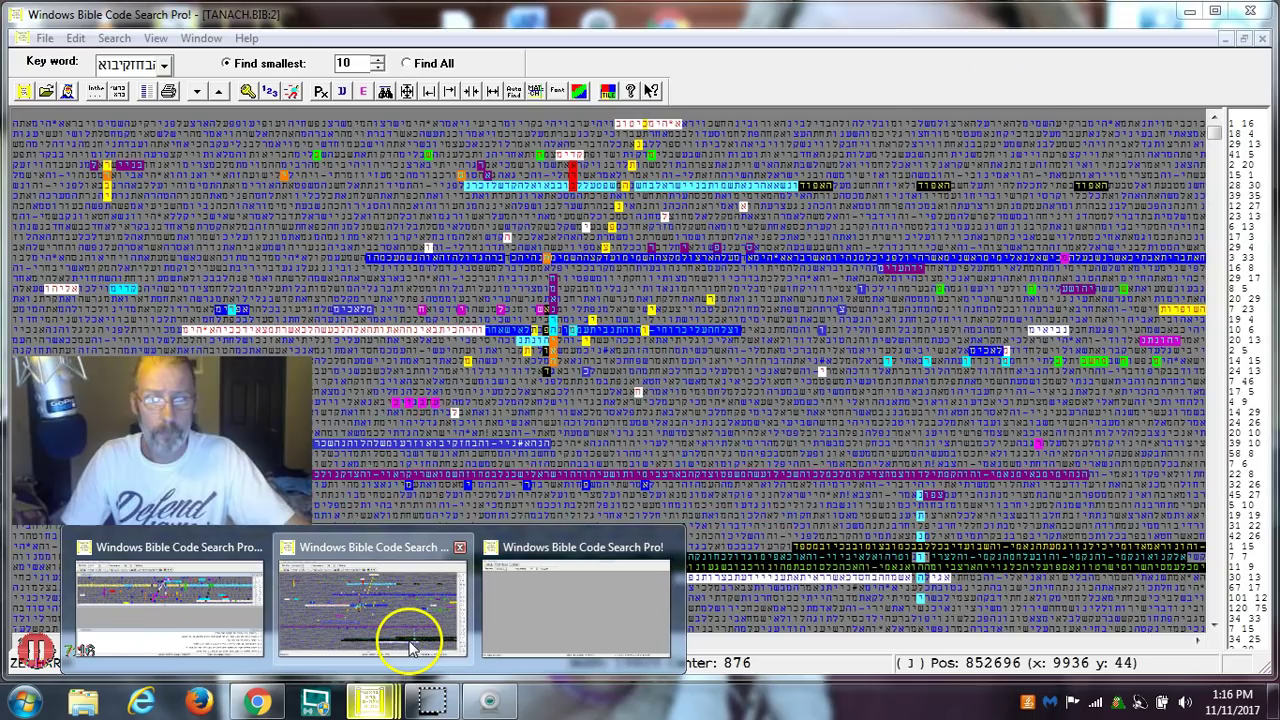
Bring the Bible Code Search window forward and widen the TANACH matrix to 19810.
click(410, 645)
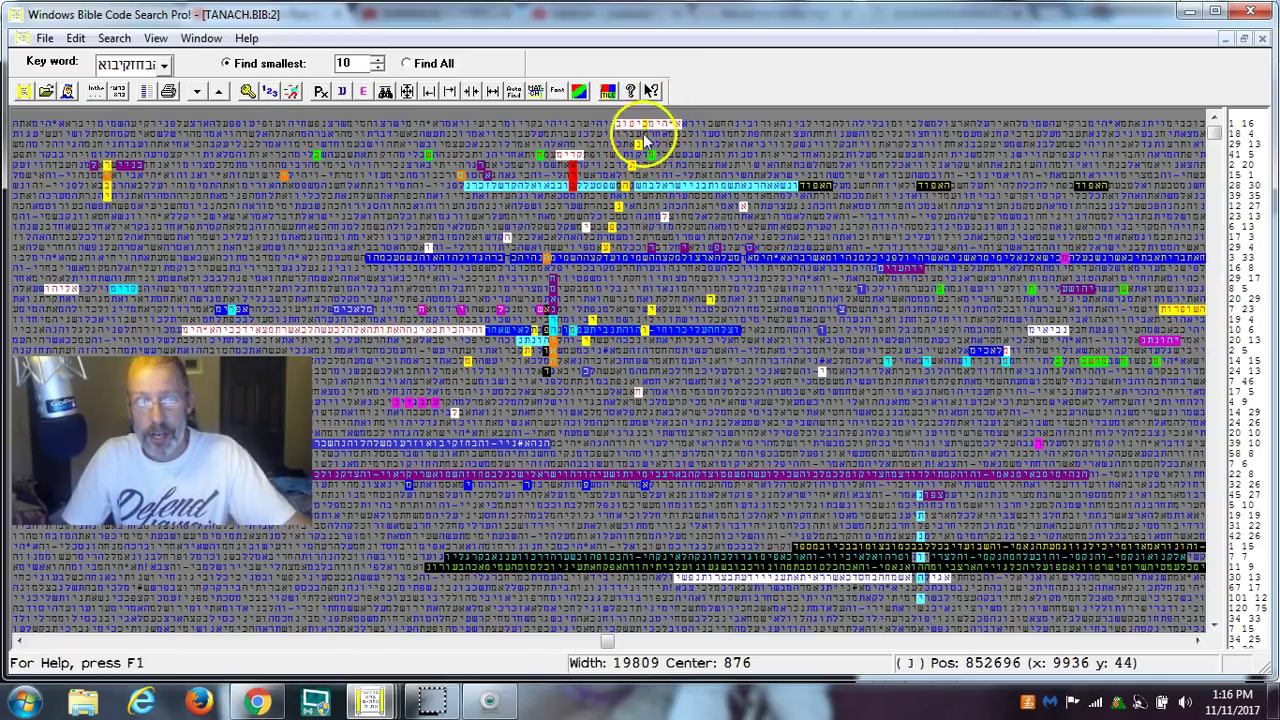
click(491, 92)
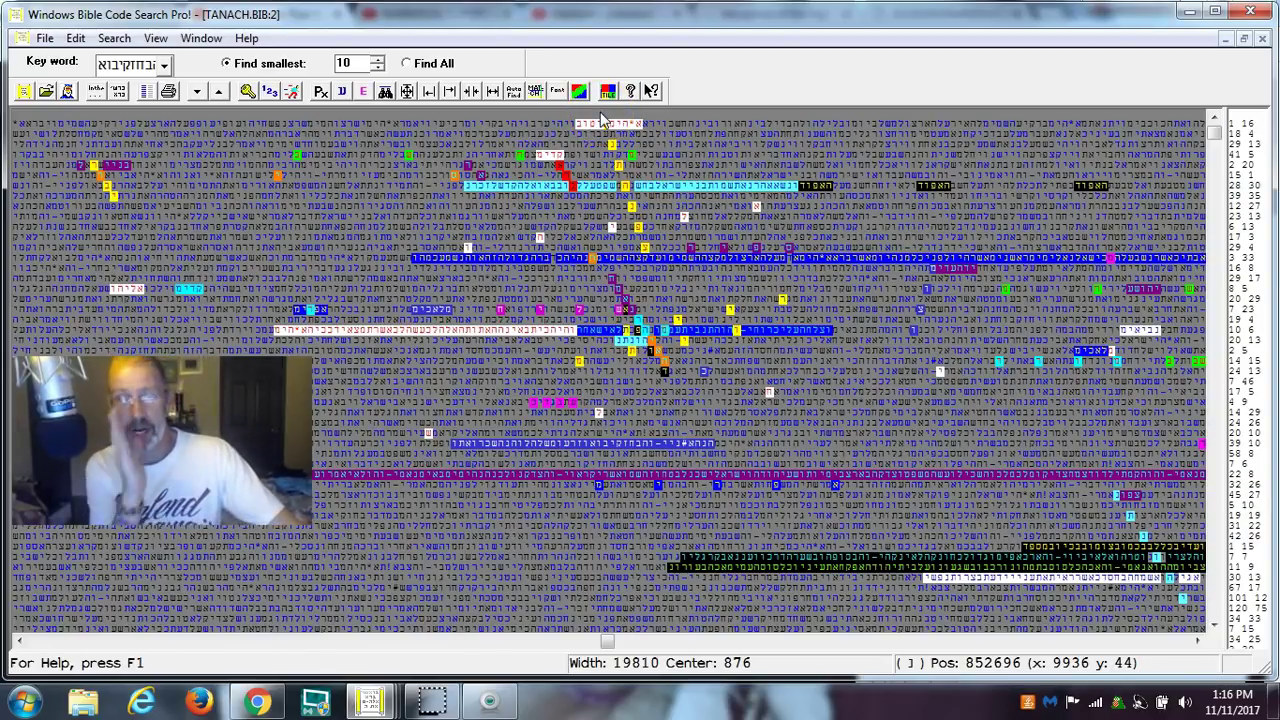
click(258, 700)
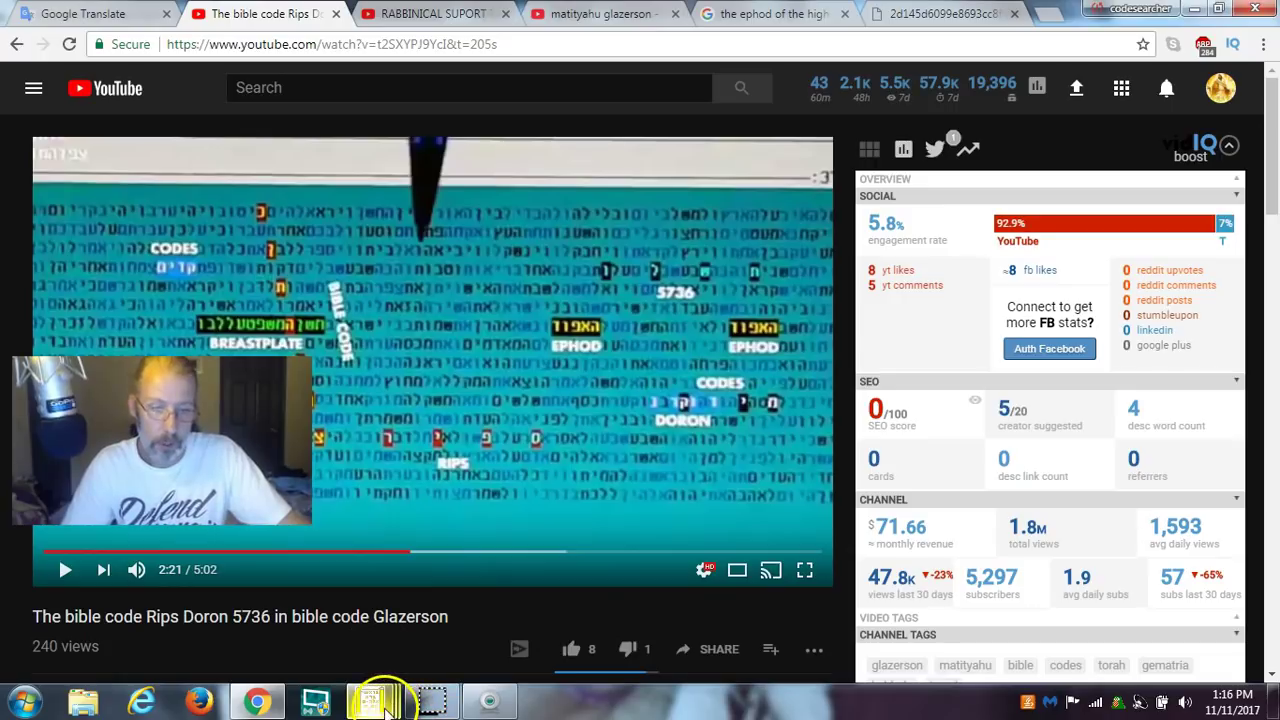
mouse_move(380, 705)
click(386, 634)
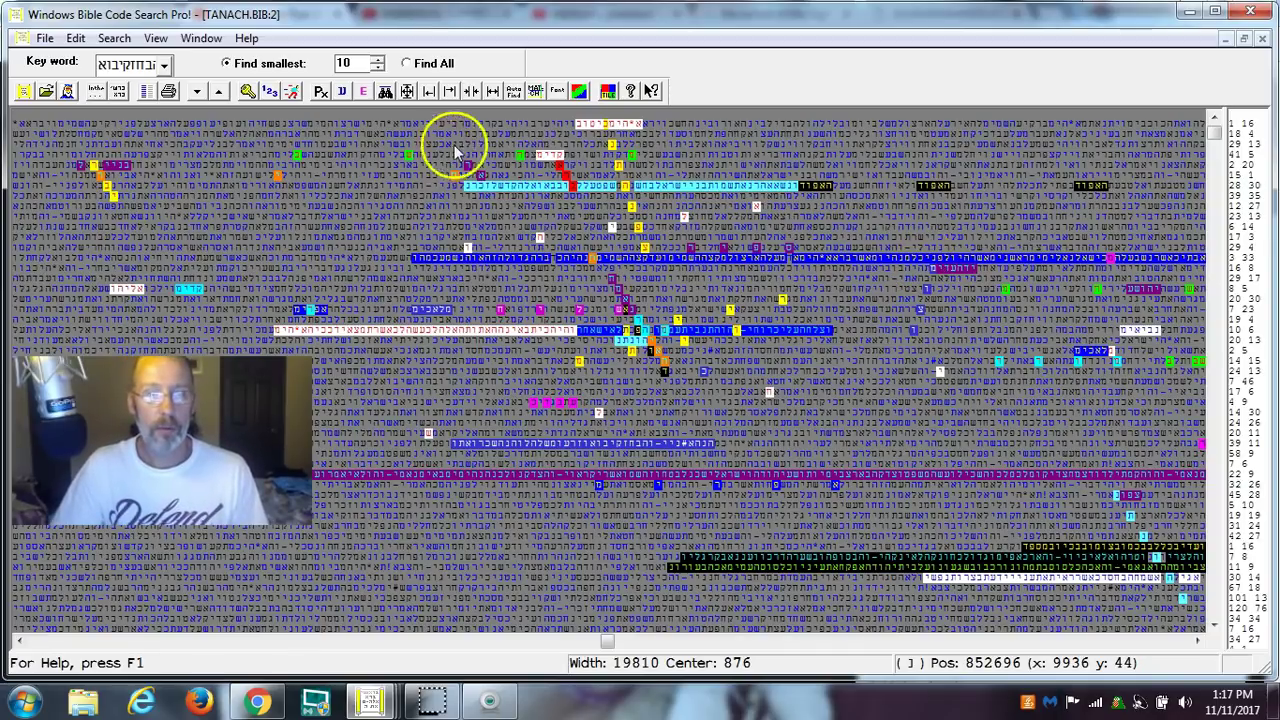
Dismiss the Hilite Colors settings unchanged and open the matrix Font dialog.
click(578, 92)
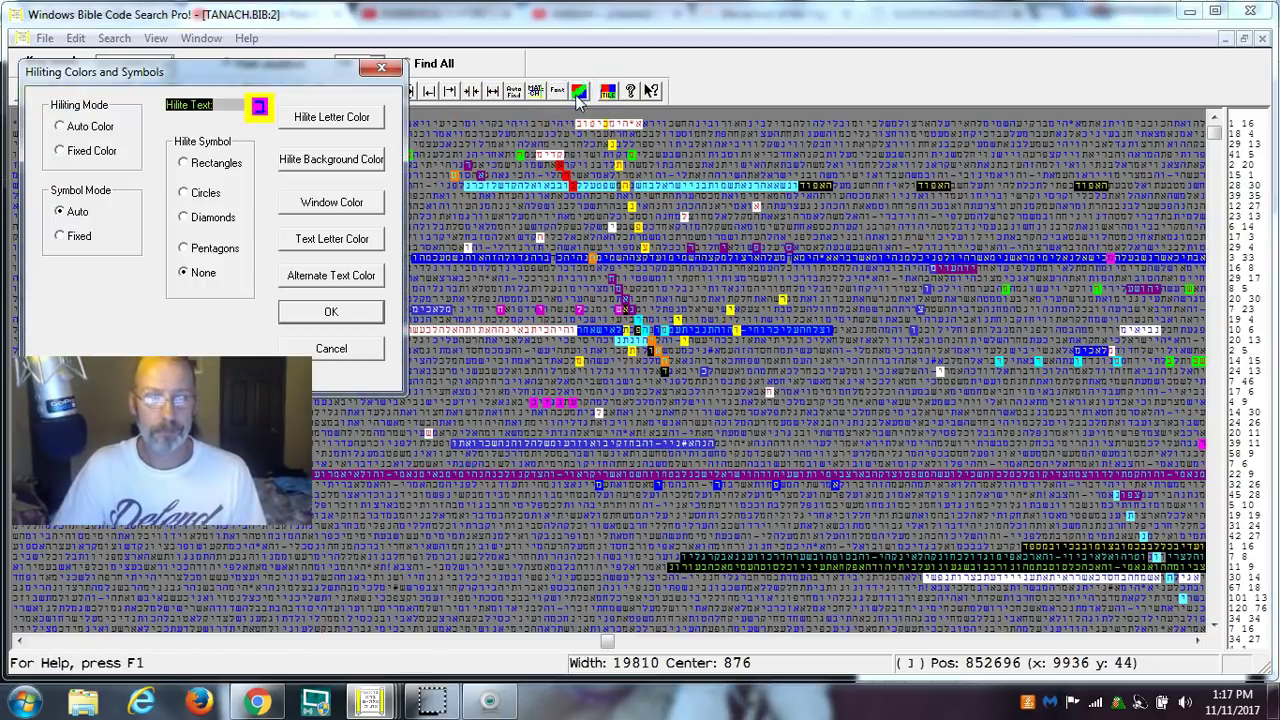
click(381, 67)
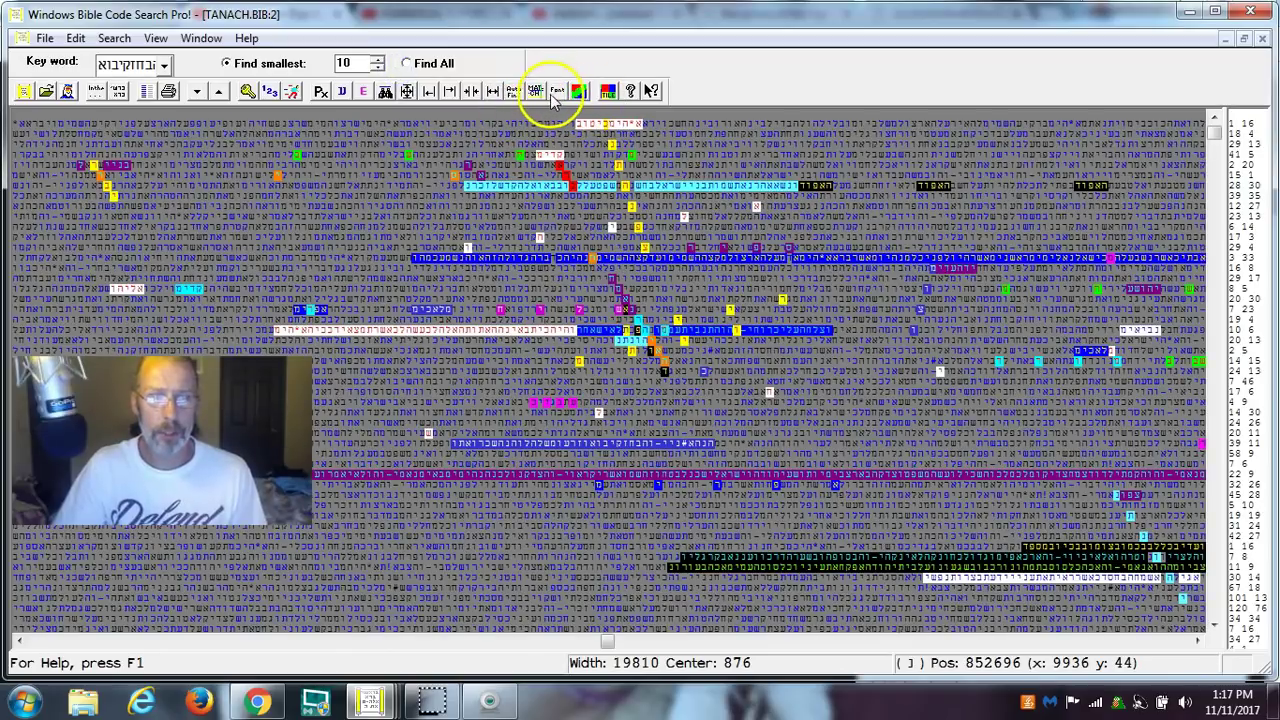
click(551, 93)
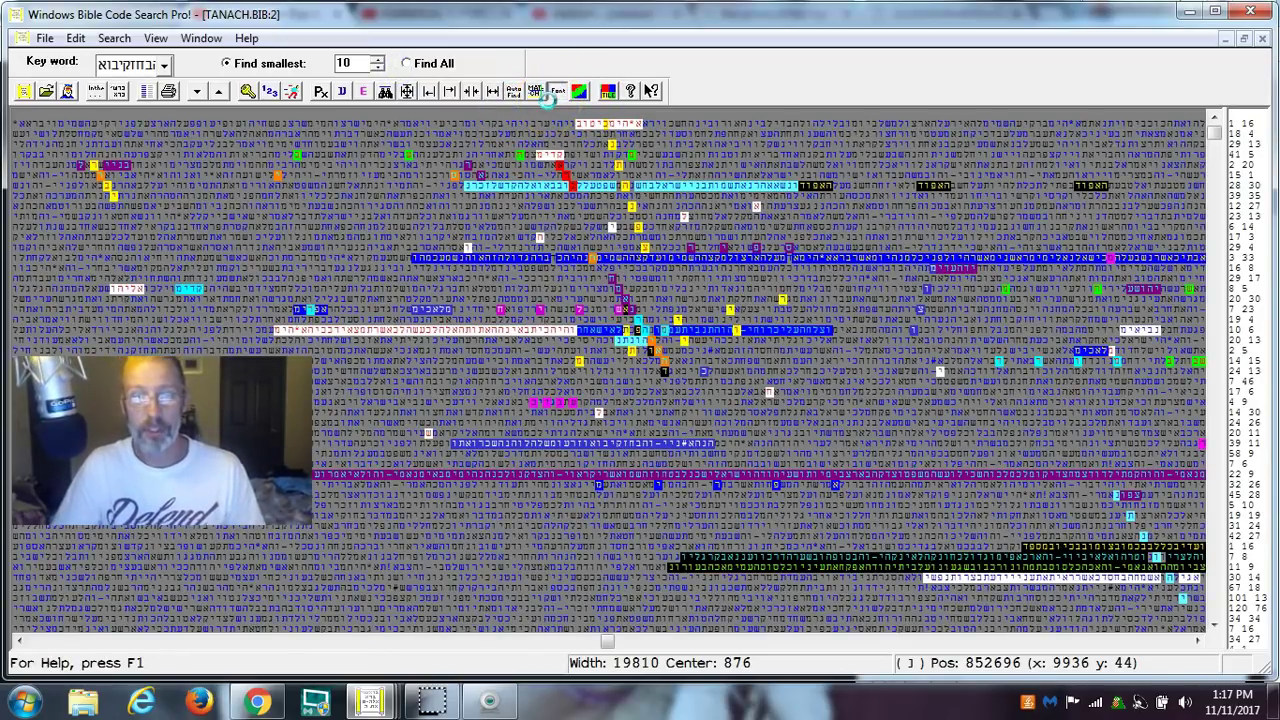
click(551, 93)
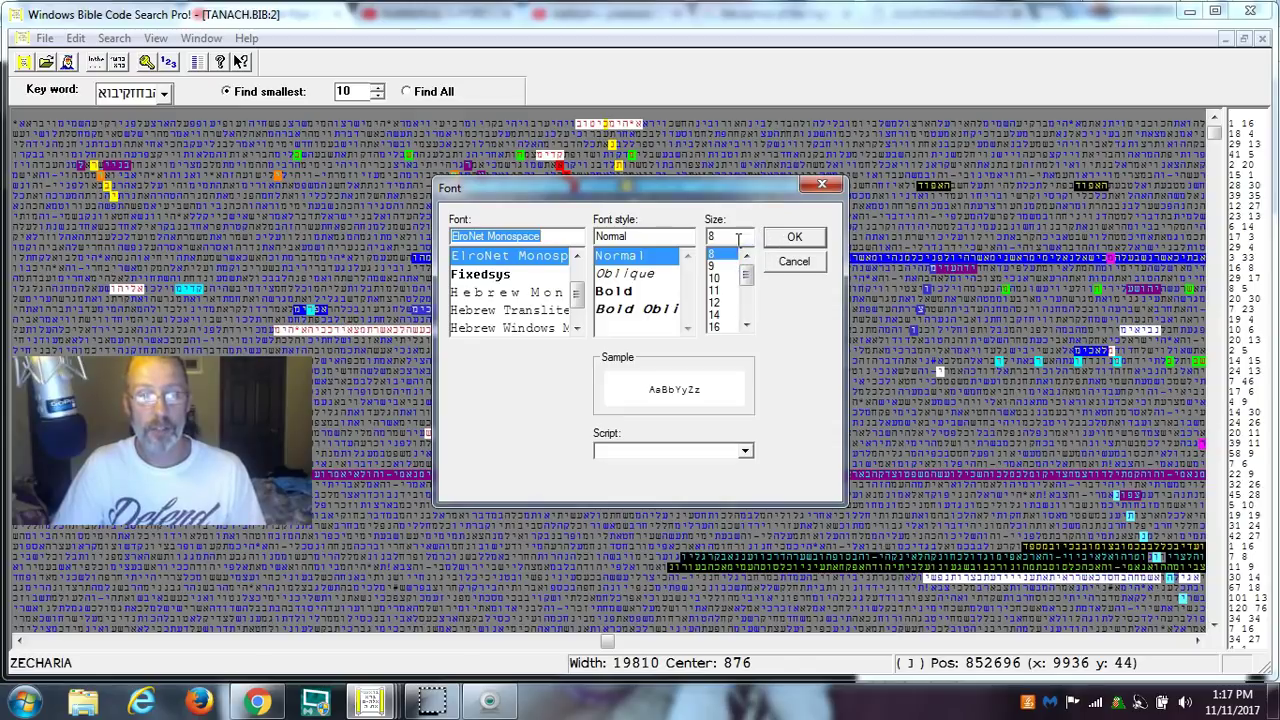
Close the font settings, reopen them, and close them again without changes.
click(820, 188)
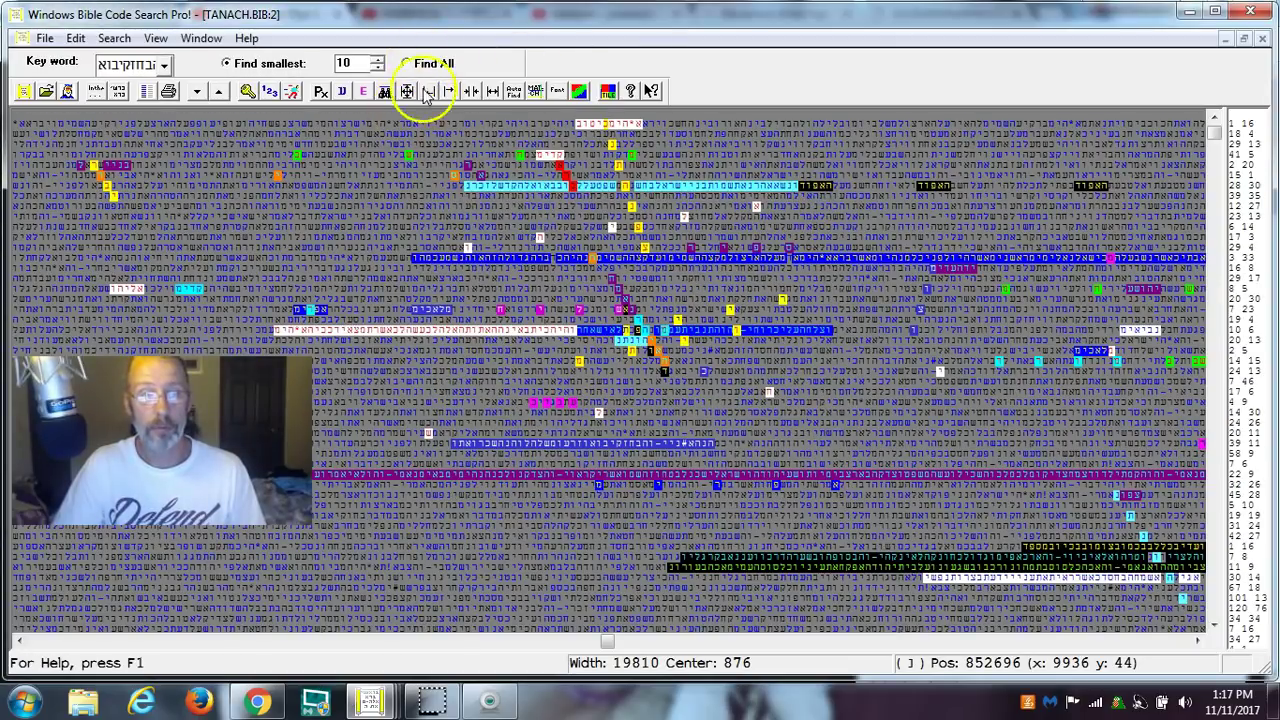
click(578, 92)
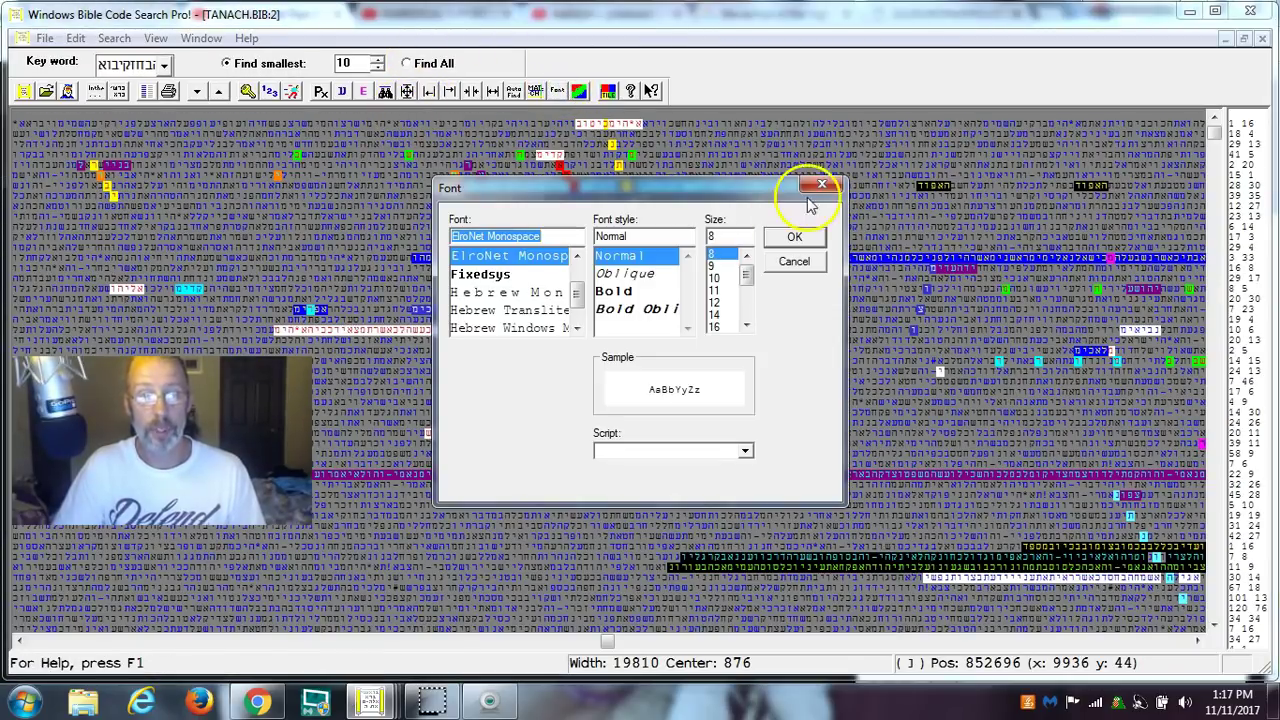
click(820, 182)
Nudge the matrix width up and down until it settles at 19809.
click(491, 91)
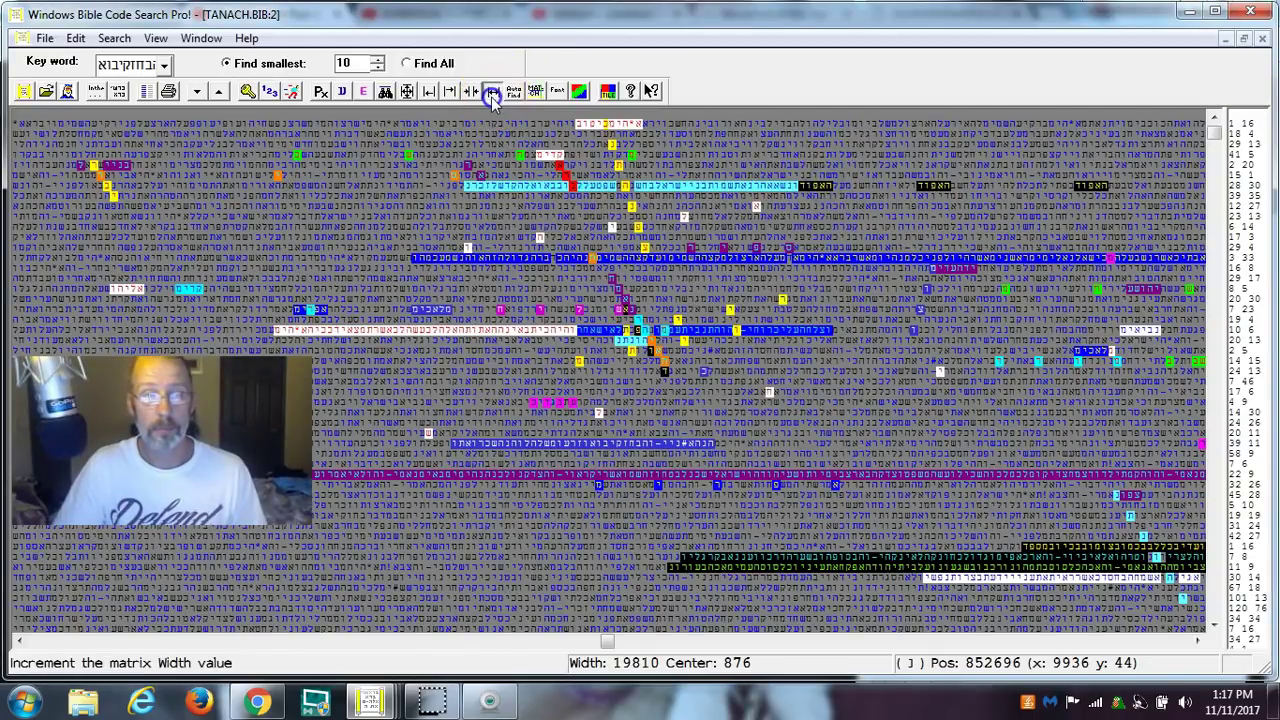
click(468, 91)
click(468, 91)
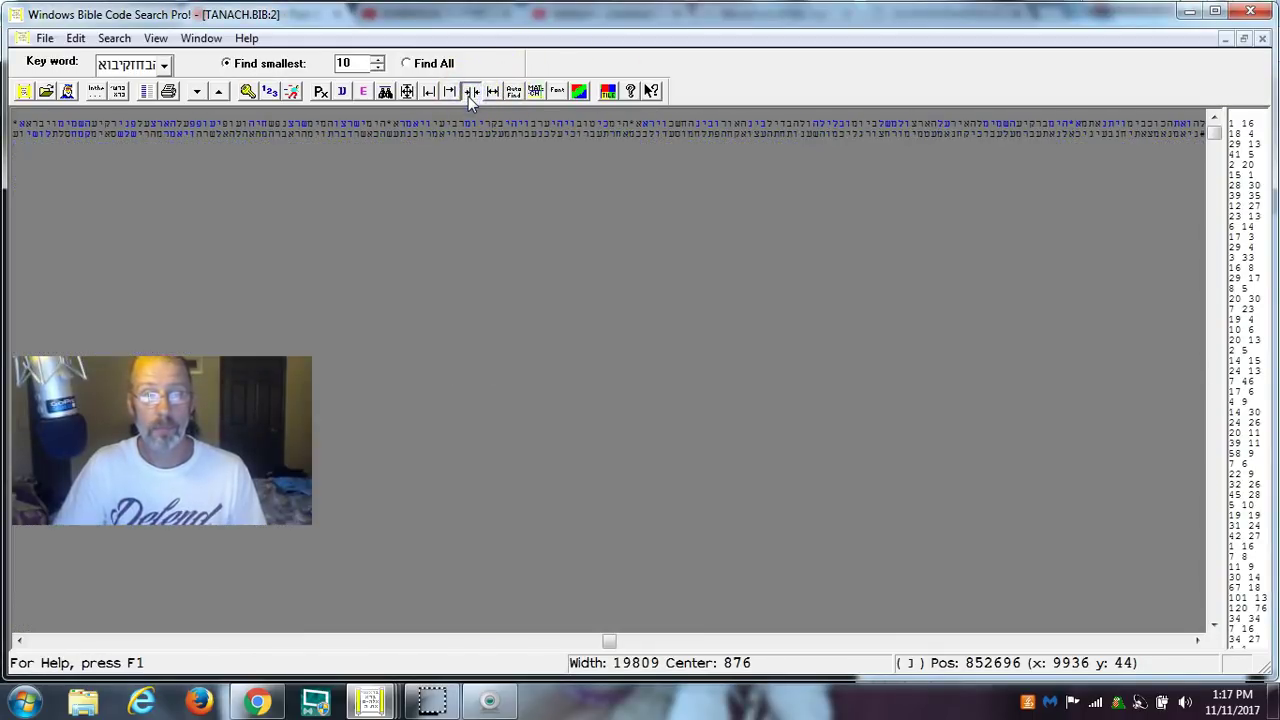
click(491, 91)
click(471, 92)
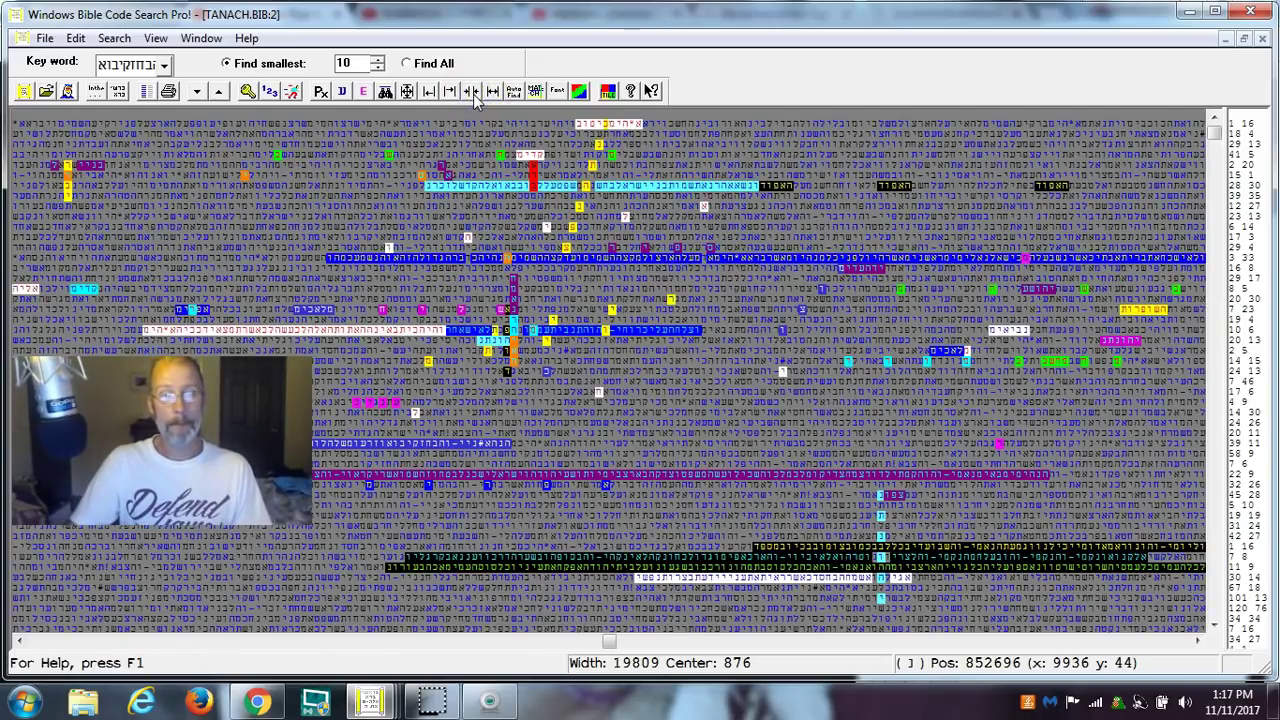
click(16, 640)
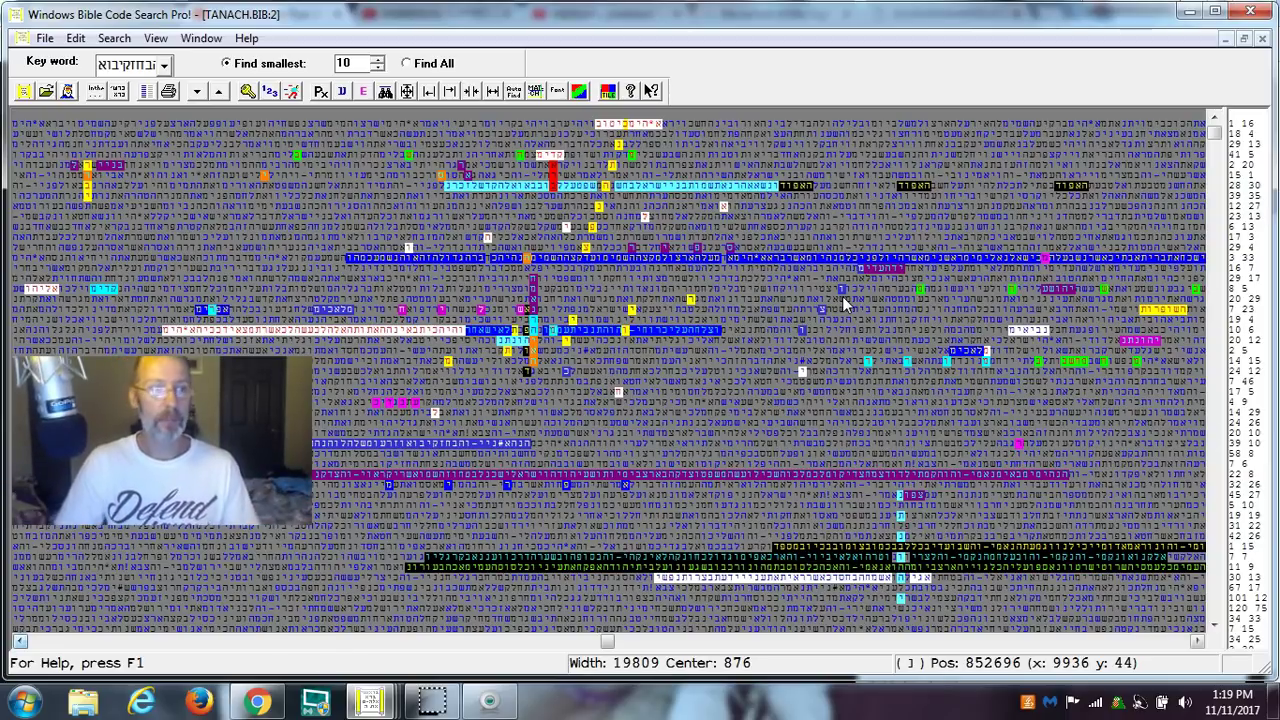
click(20, 641)
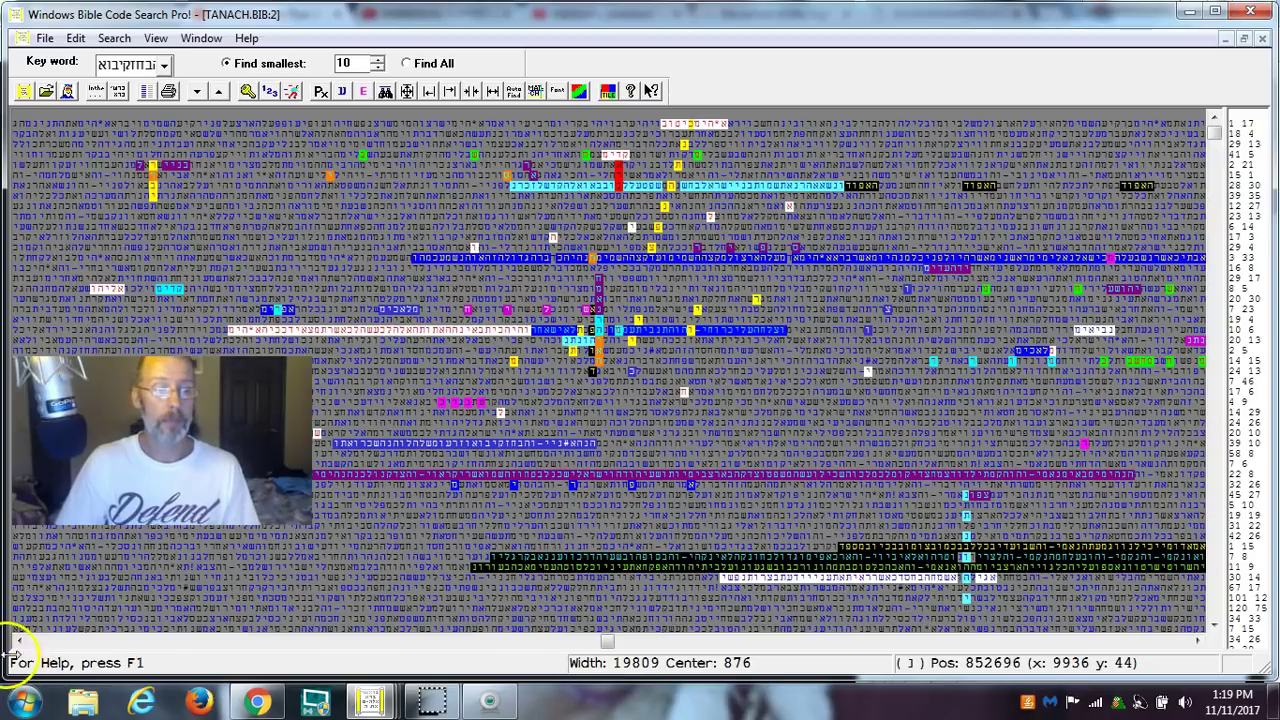
click(16, 640)
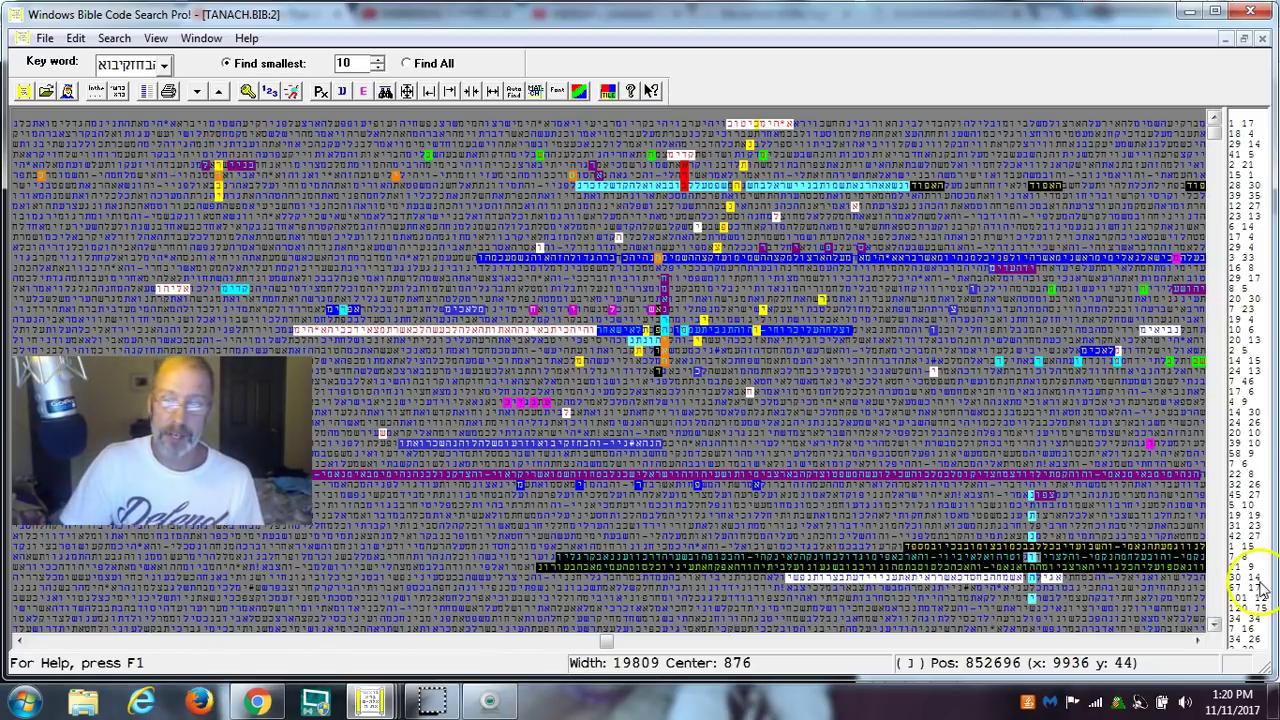
Scroll the colour-highlighted TANACH matrix with its scrollbar arrows.
click(1197, 641)
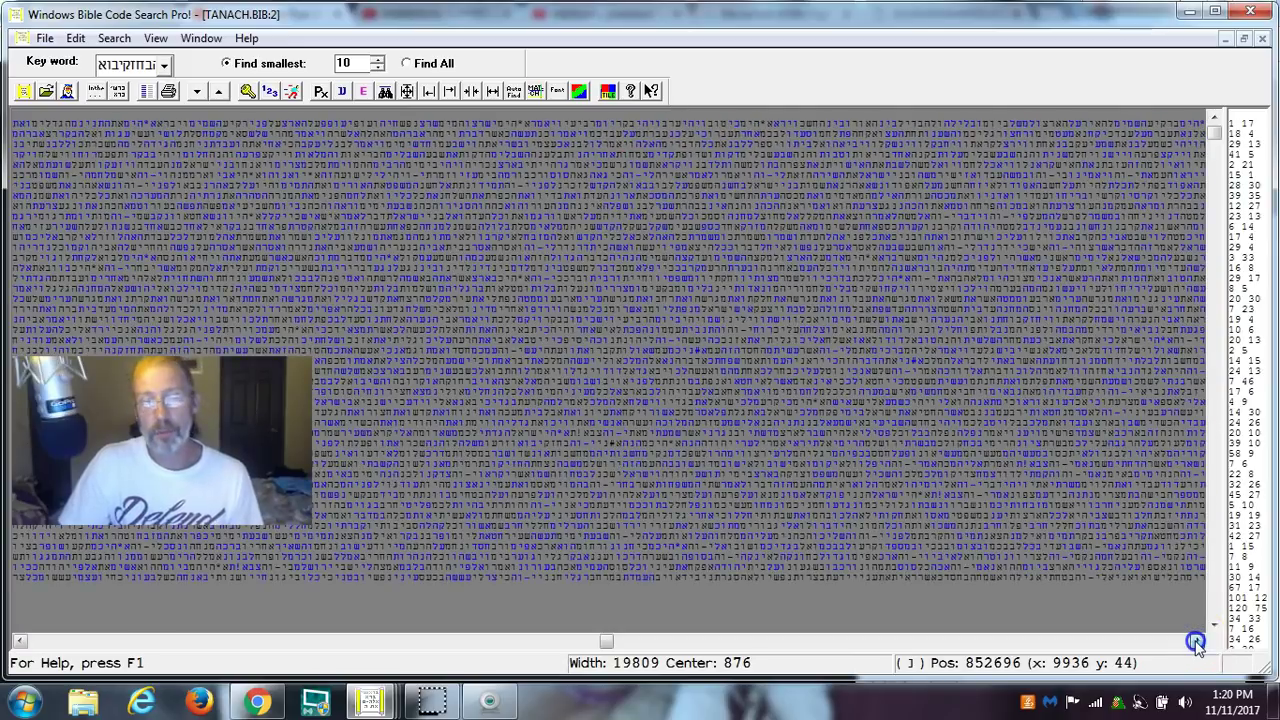
click(1197, 641)
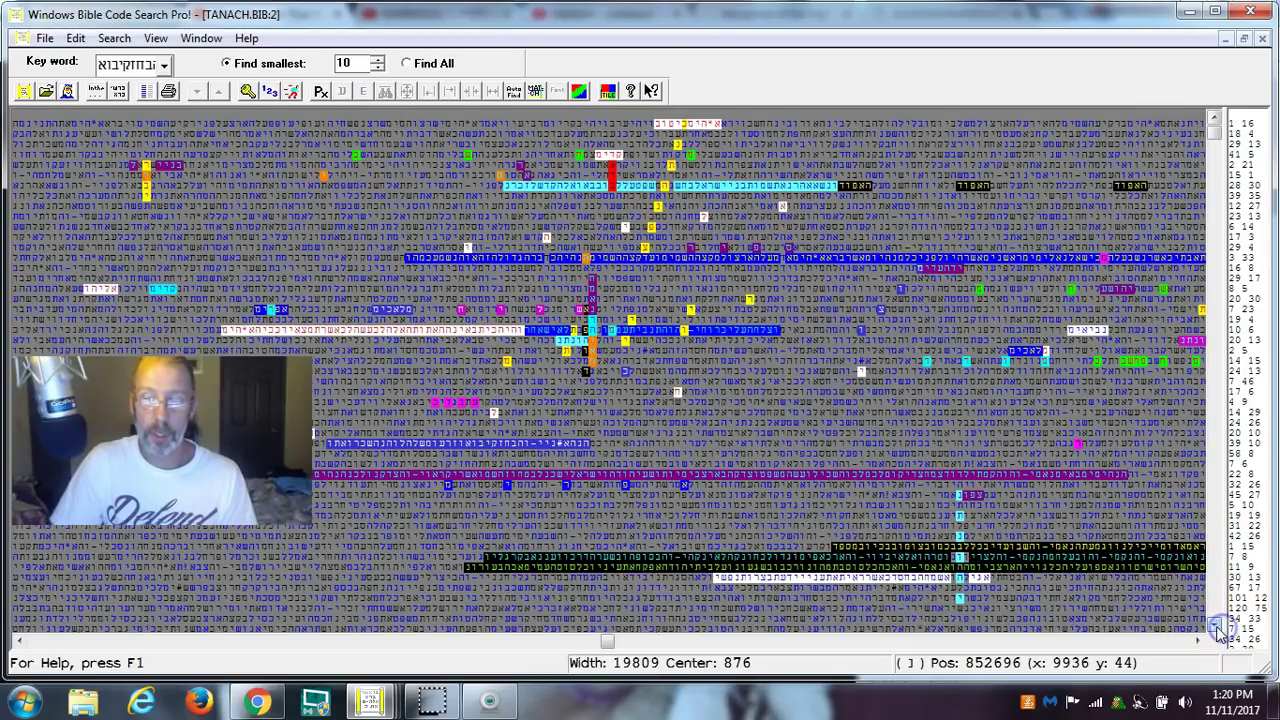
click(1215, 625)
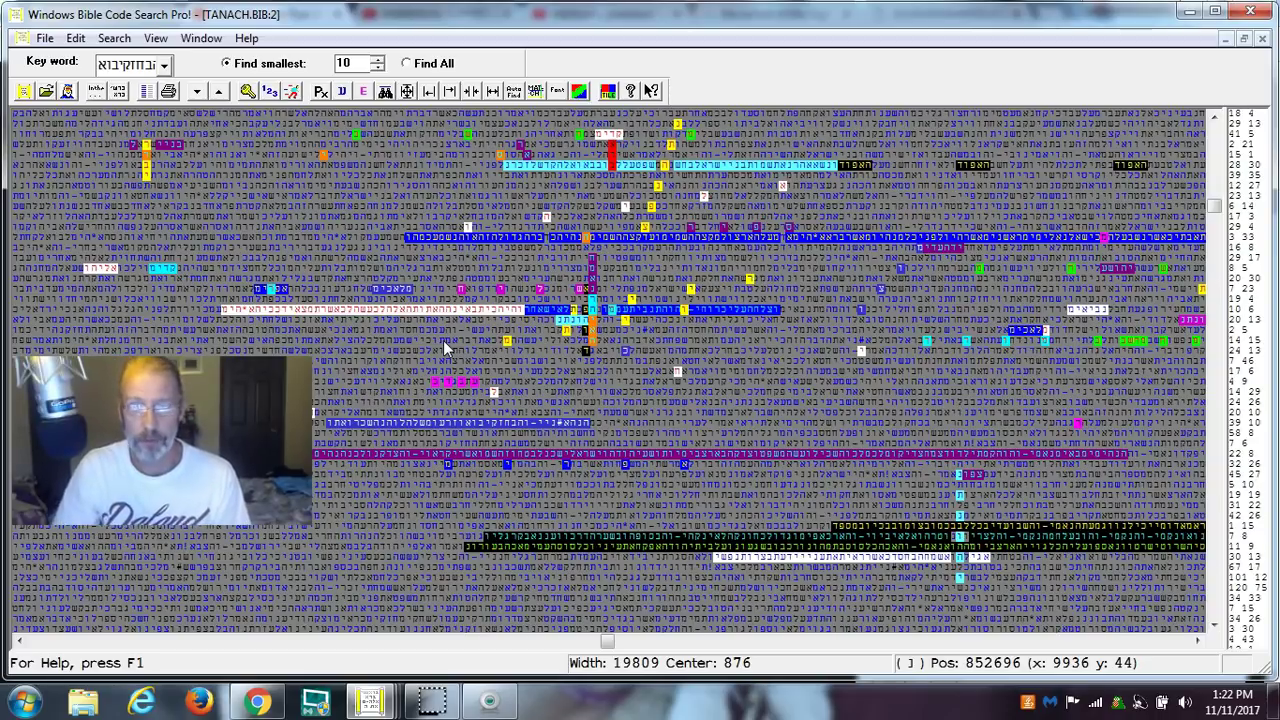
Restore the matrix window and show Hebrew and English verses for the chosen matrix position.
click(1245, 39)
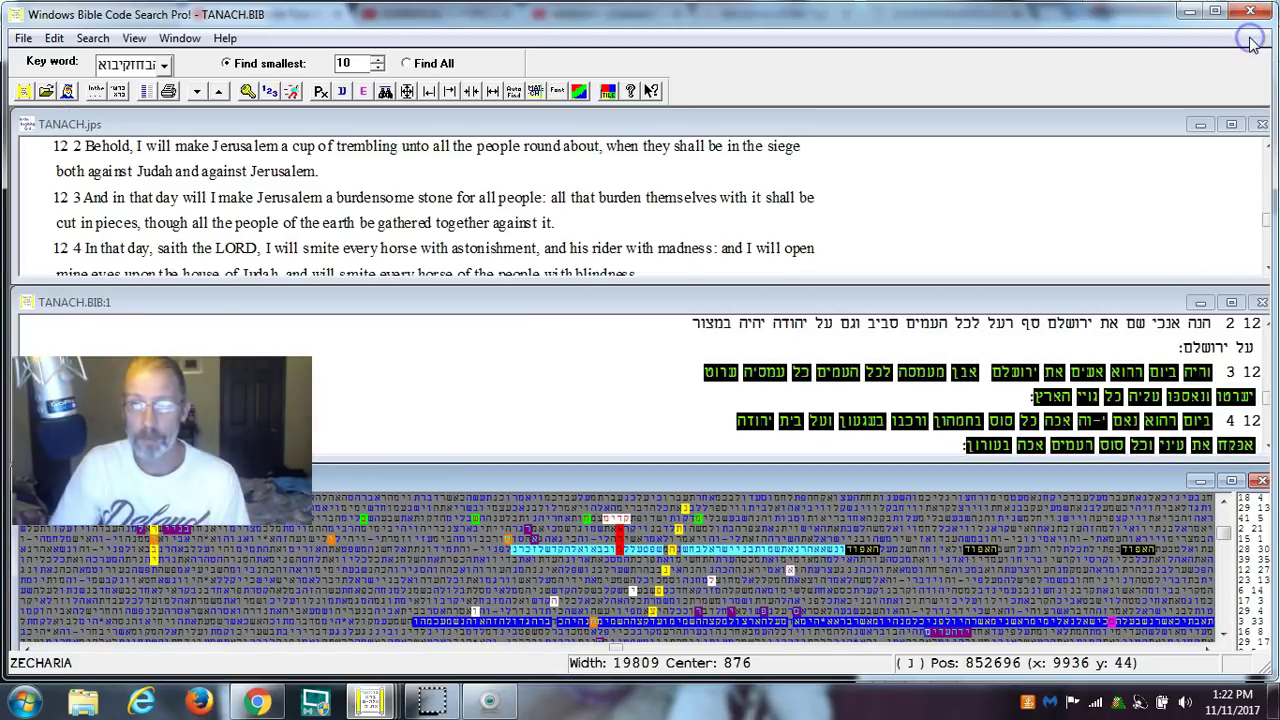
click(750, 549)
right_click(750, 549)
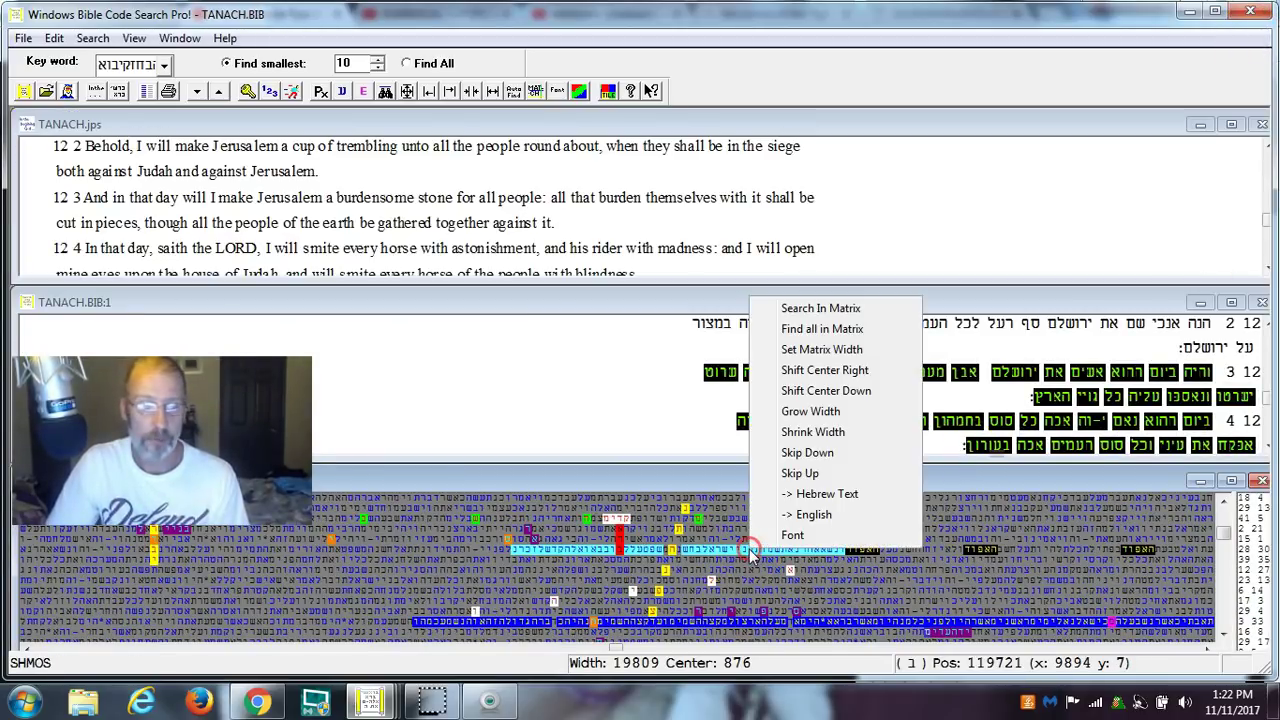
click(795, 495)
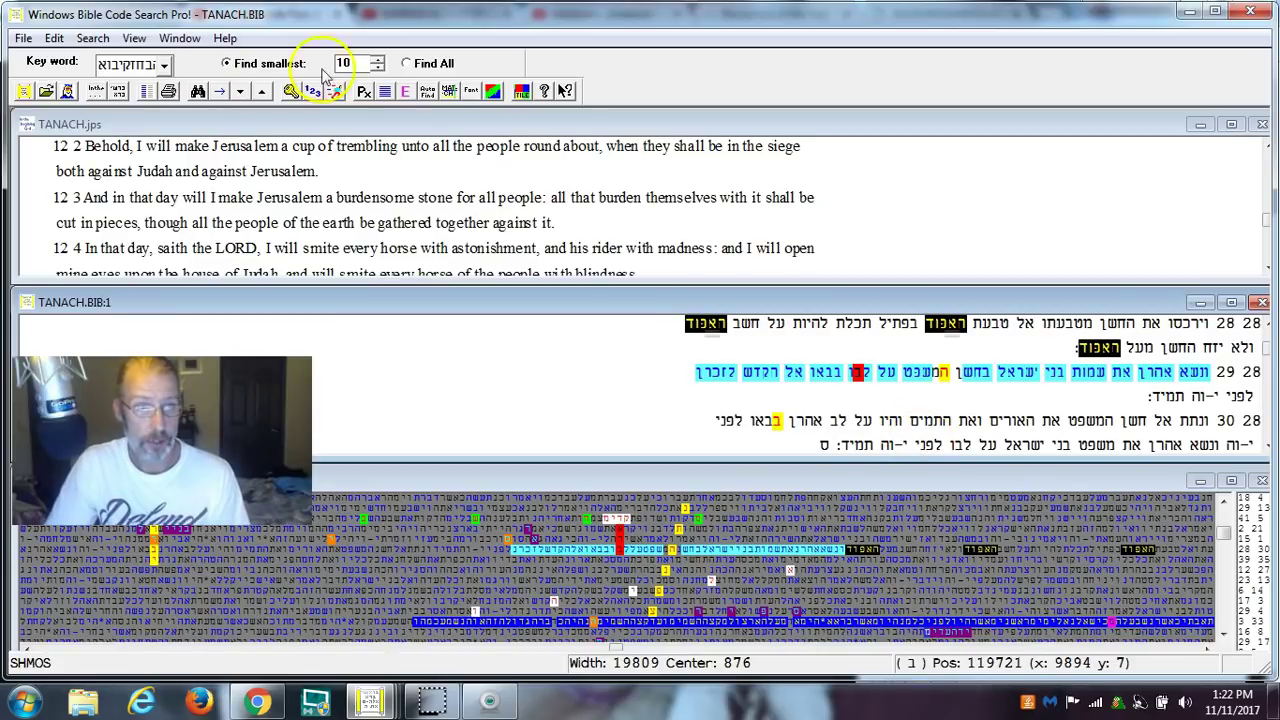
click(405, 91)
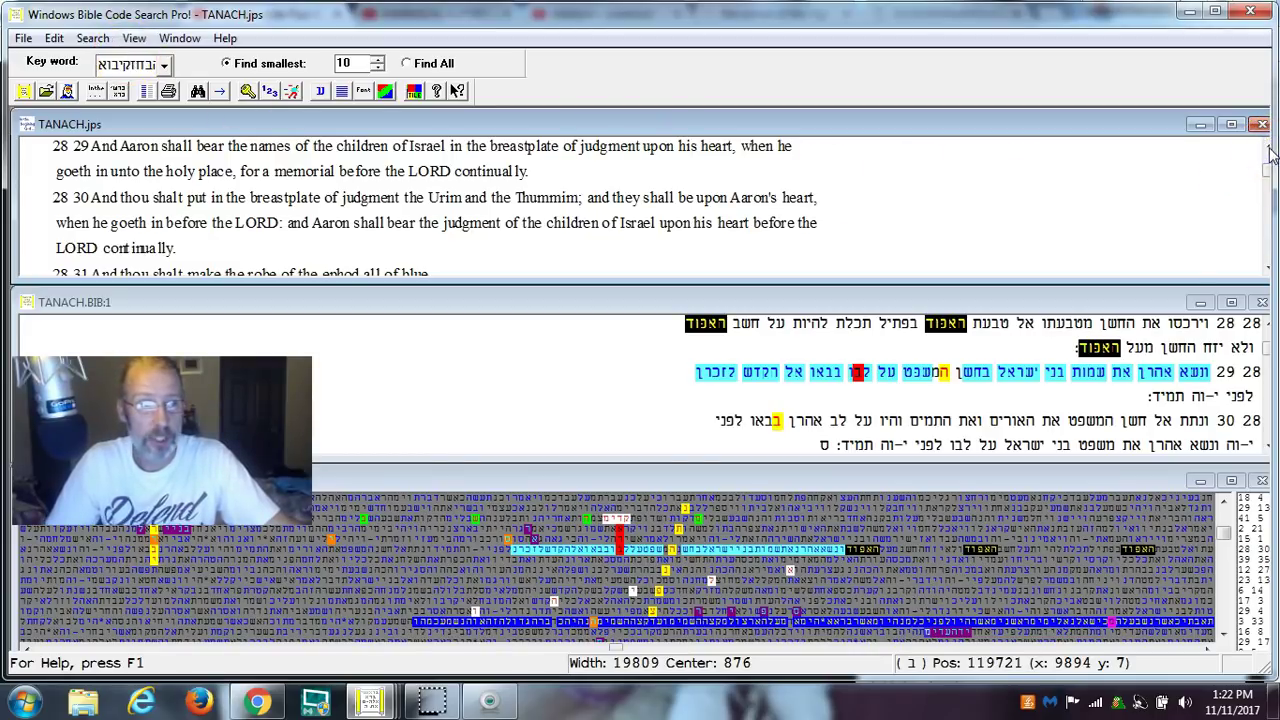
Scroll the English pane down to Exodus 28:30 and activate the TANACH.BIB matrix.
click(1266, 148)
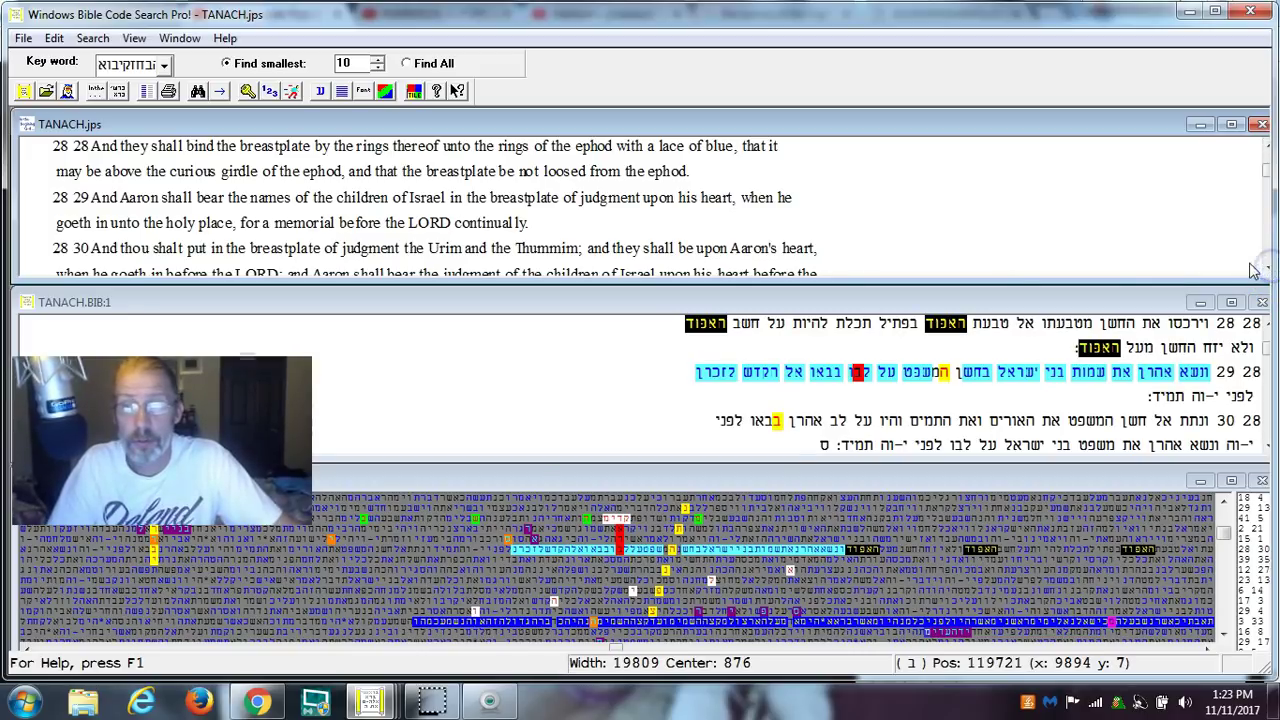
click(1267, 268)
click(1267, 268)
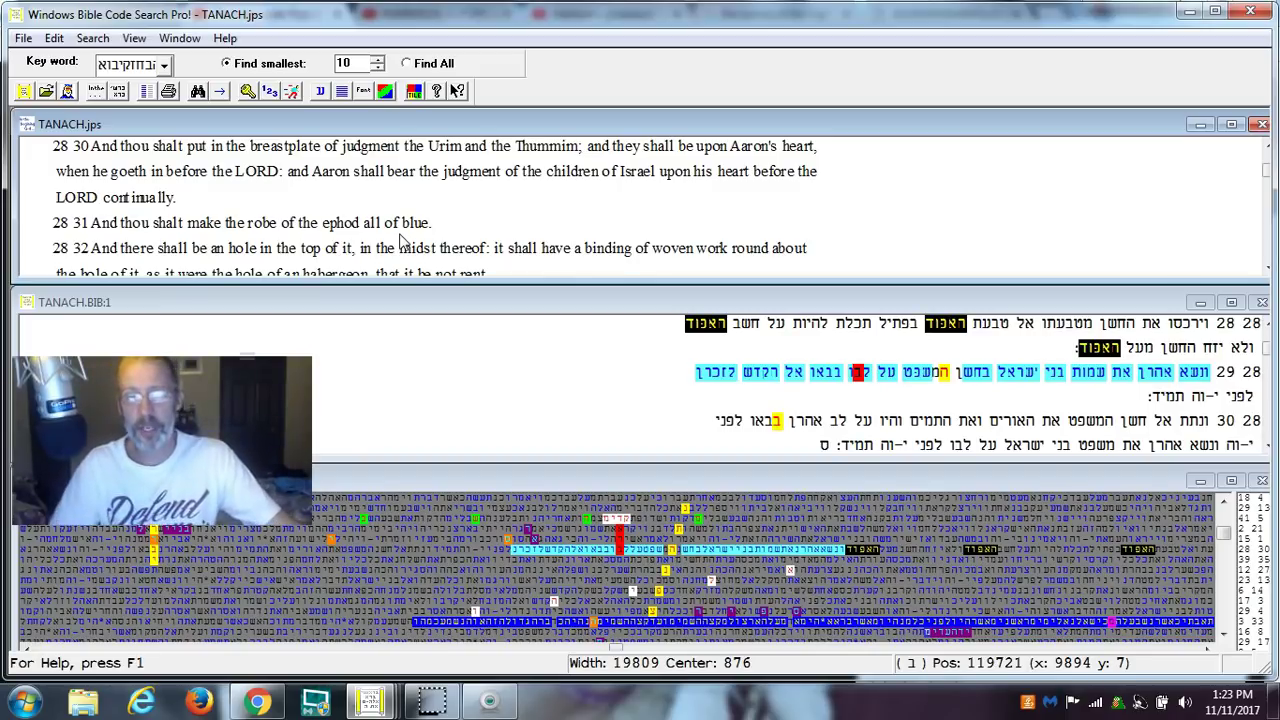
click(632, 556)
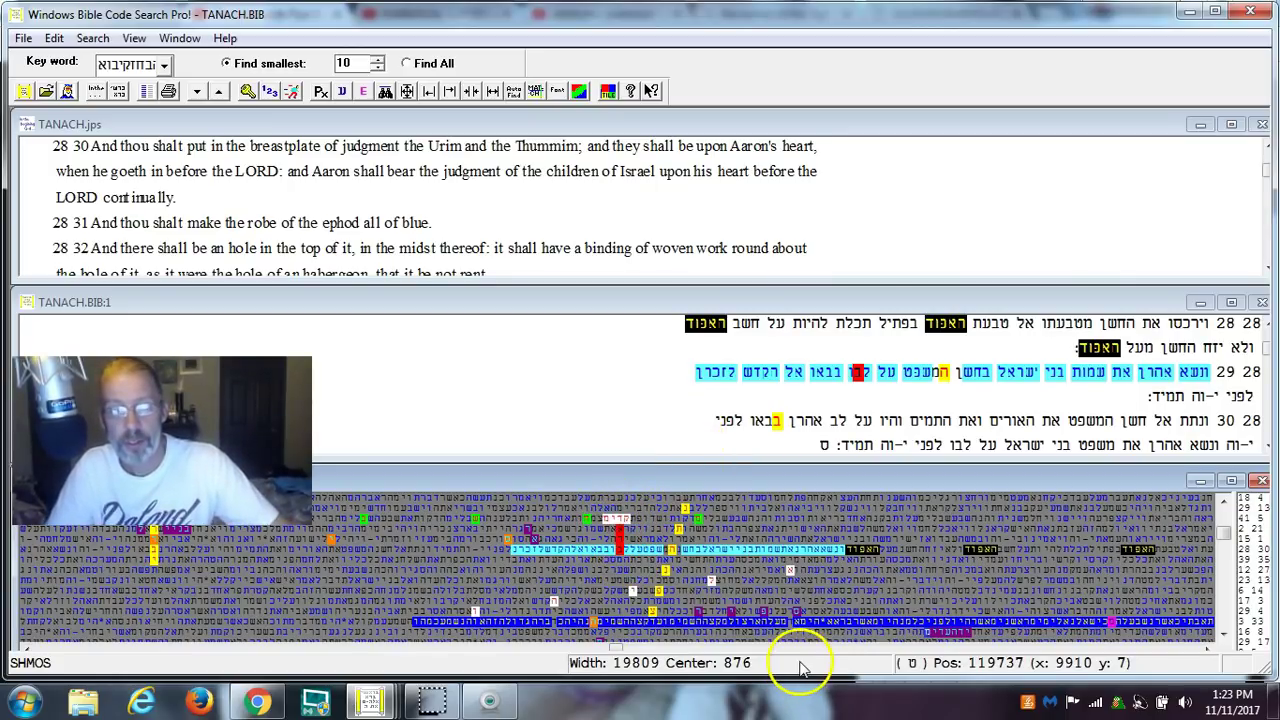
Scroll the matrix and show Hebrew and English verses at position 258343.
click(1224, 634)
click(1224, 634)
click(1224, 634)
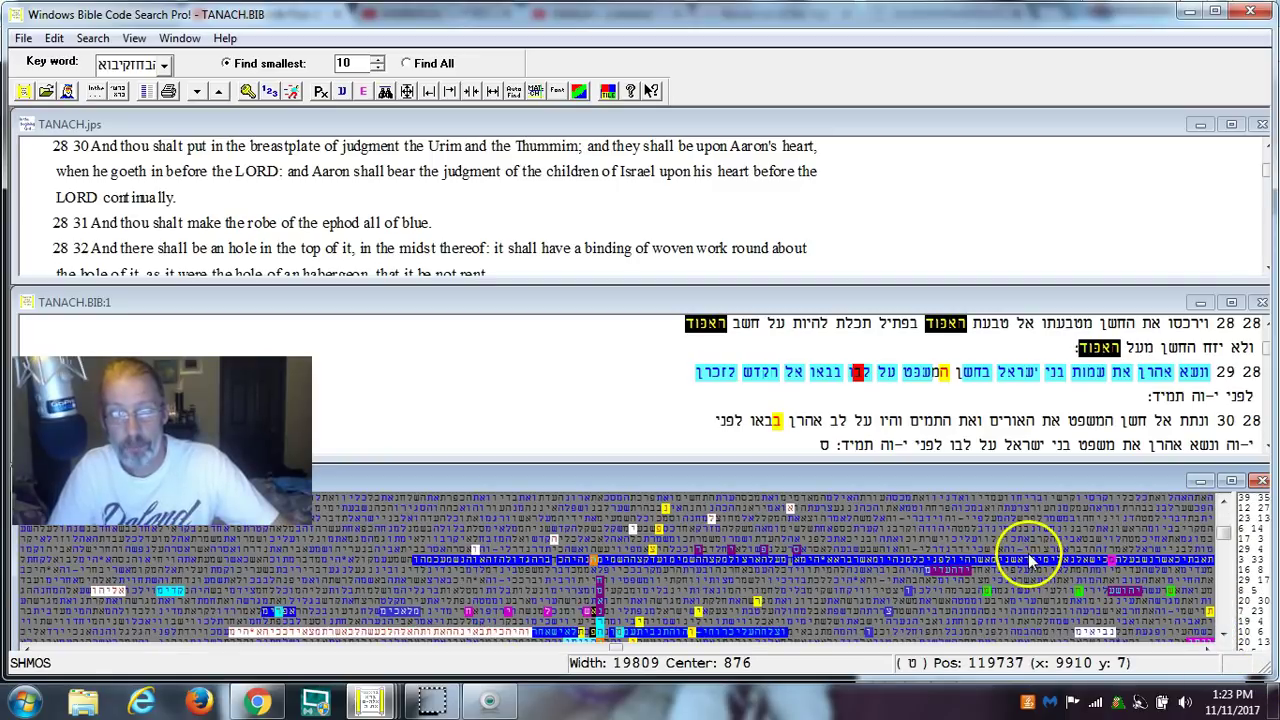
right_click(1007, 574)
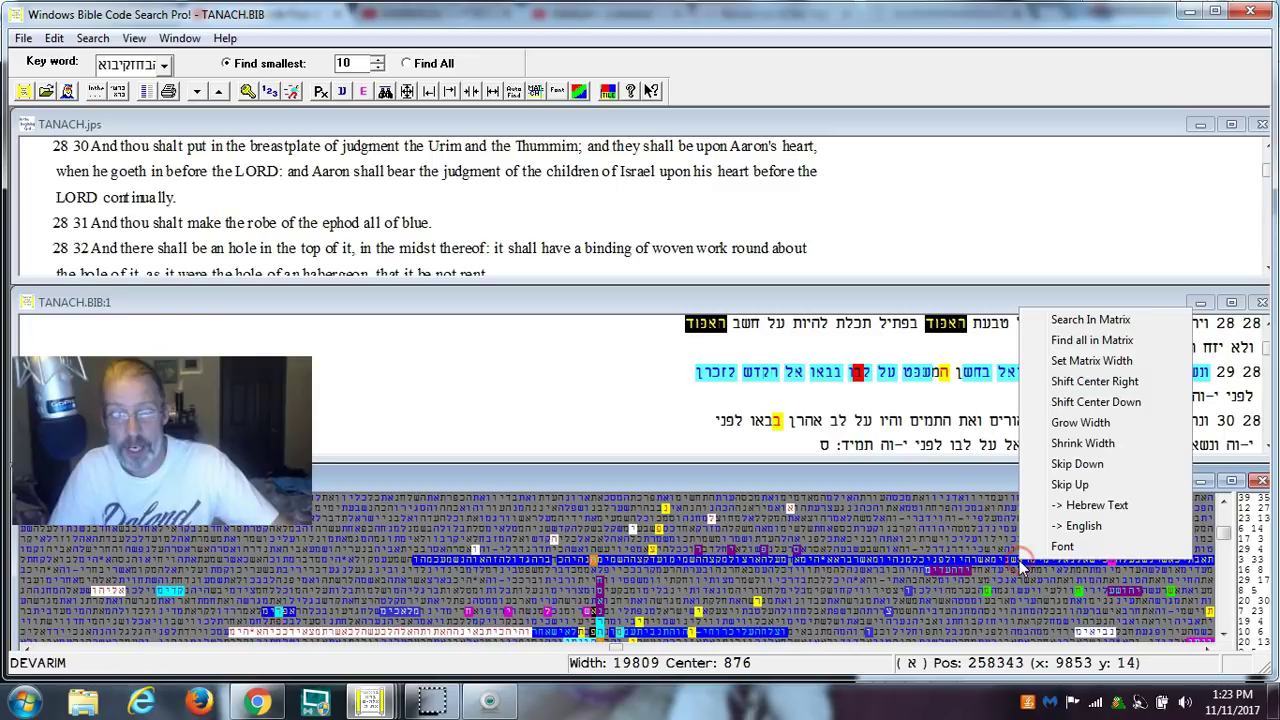
click(1062, 504)
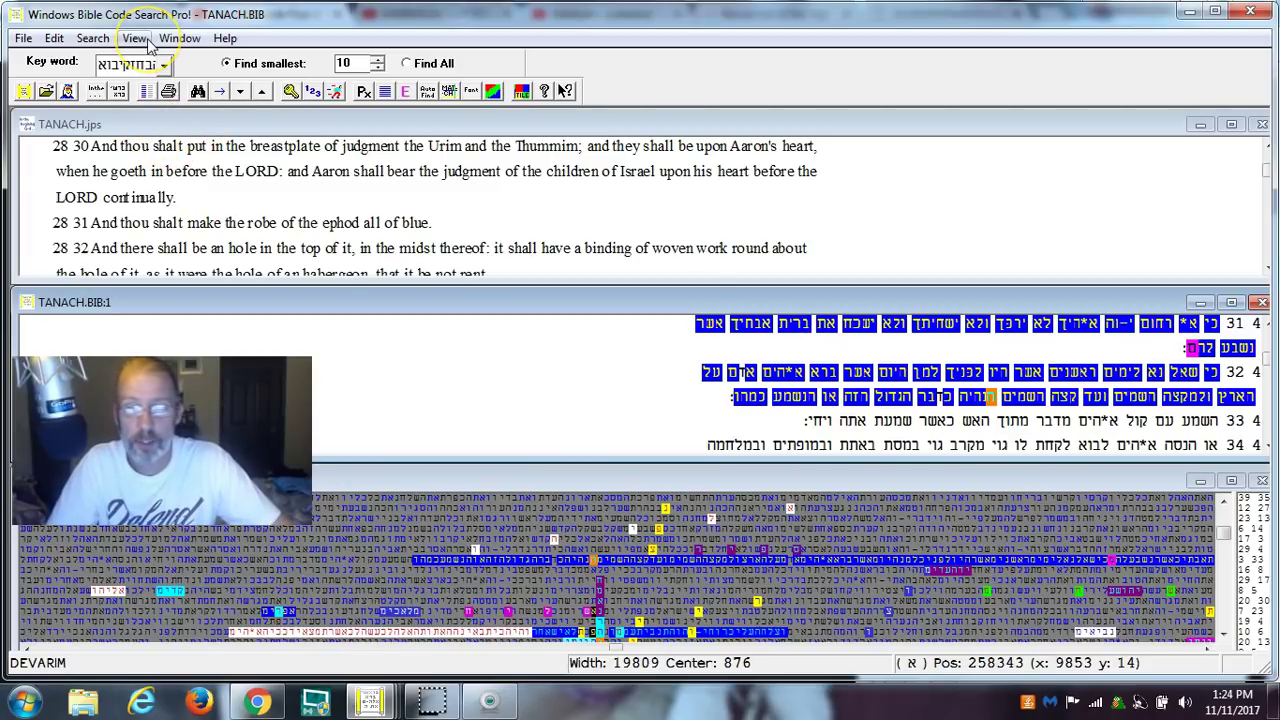
click(407, 97)
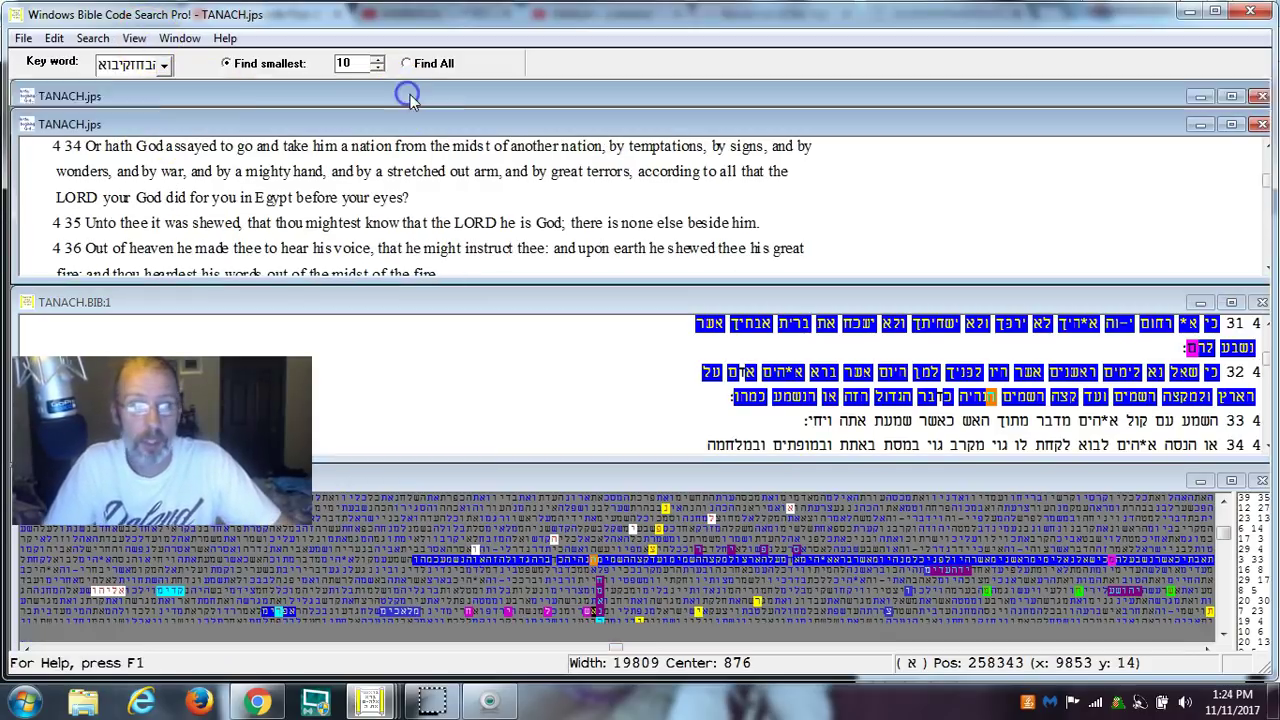
Scroll the English pane up to Deuteronomy 4:26–28.
click(1268, 148)
click(1268, 148)
click(1268, 148)
click(1268, 148)
click(1268, 148)
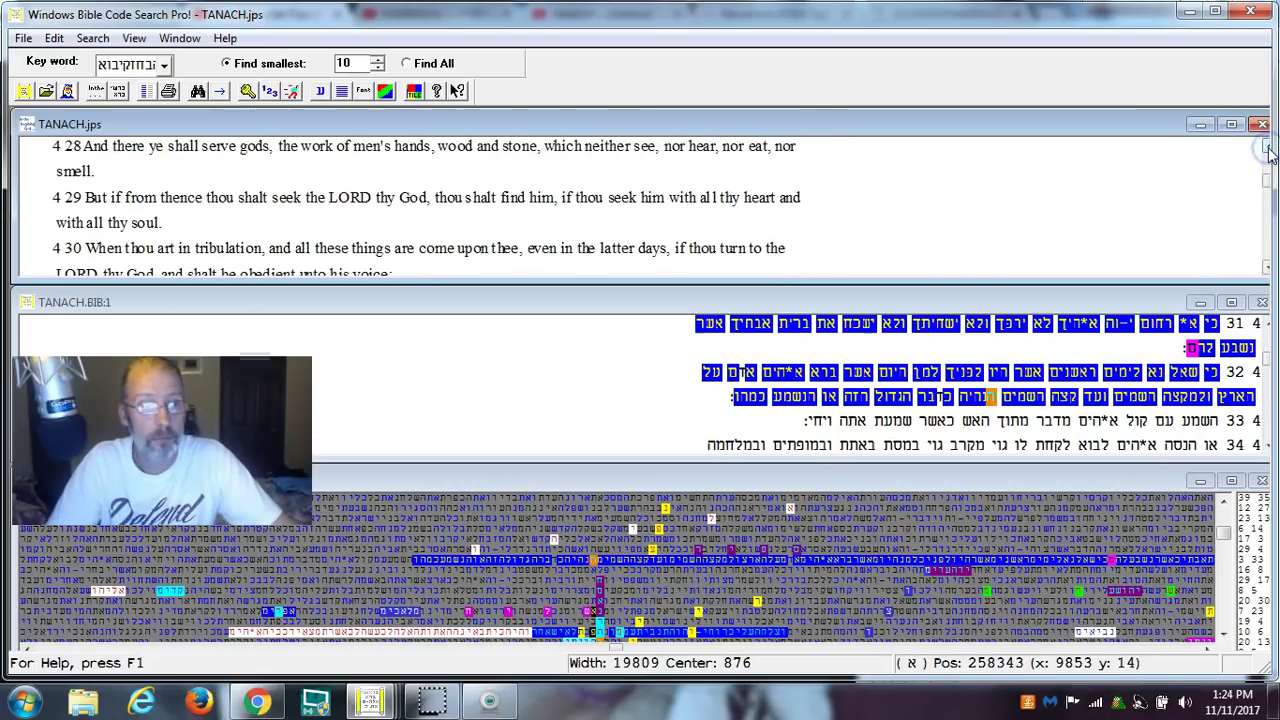
click(1268, 148)
Scroll the English pane up to show verses from Deuteronomy 4:24.
click(1268, 148)
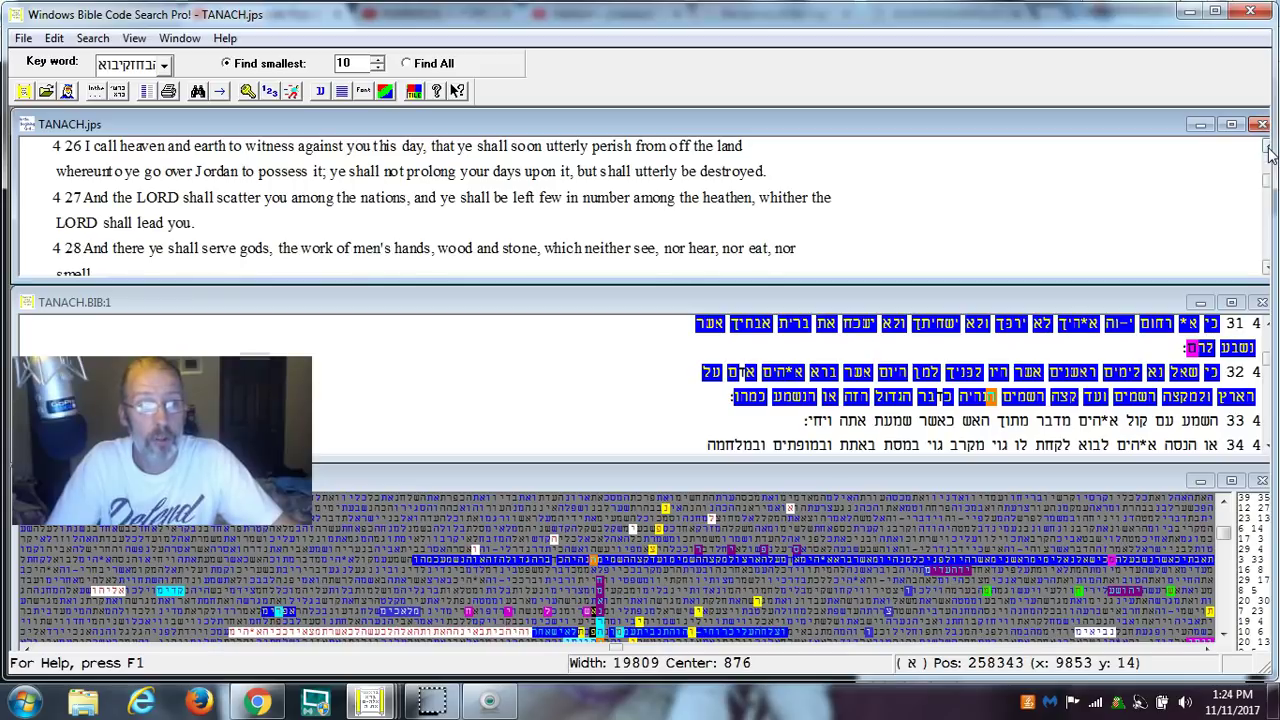
click(1268, 148)
click(1268, 148)
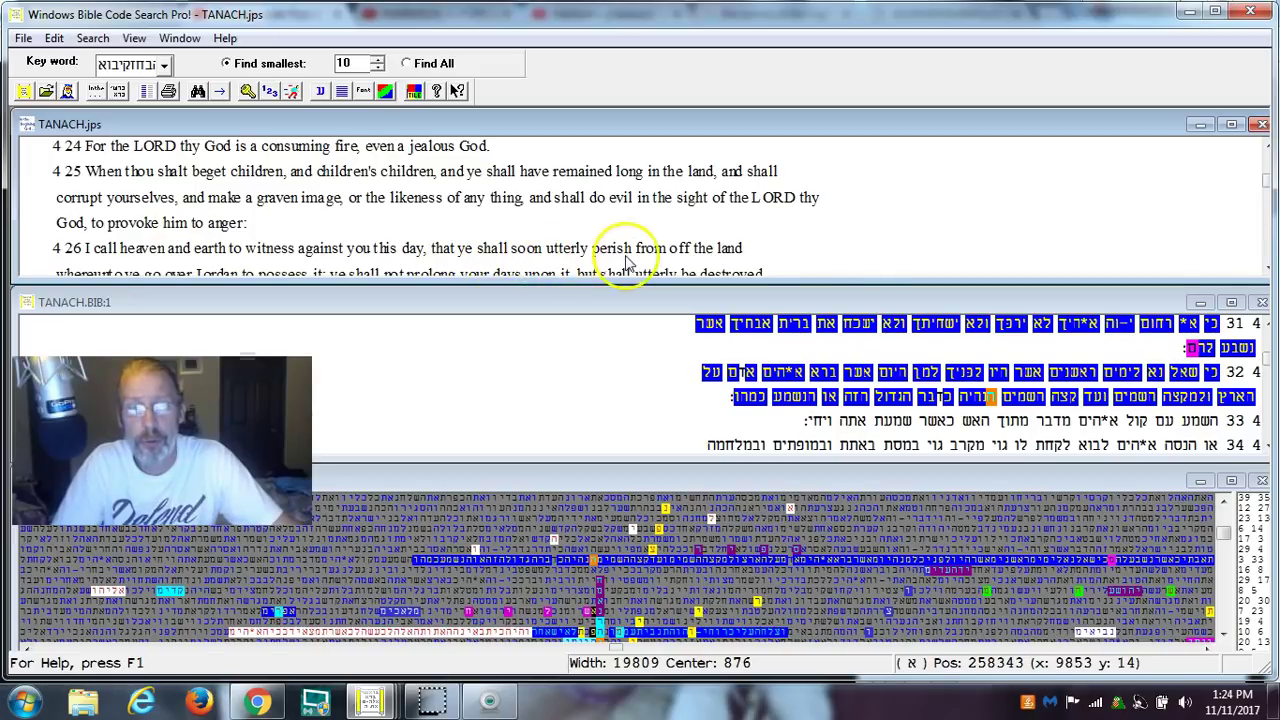
Advance the English text verse by verse until Deuteronomy 4:31–33 shows.
click(1267, 268)
click(1267, 268)
click(1267, 268)
click(1267, 268)
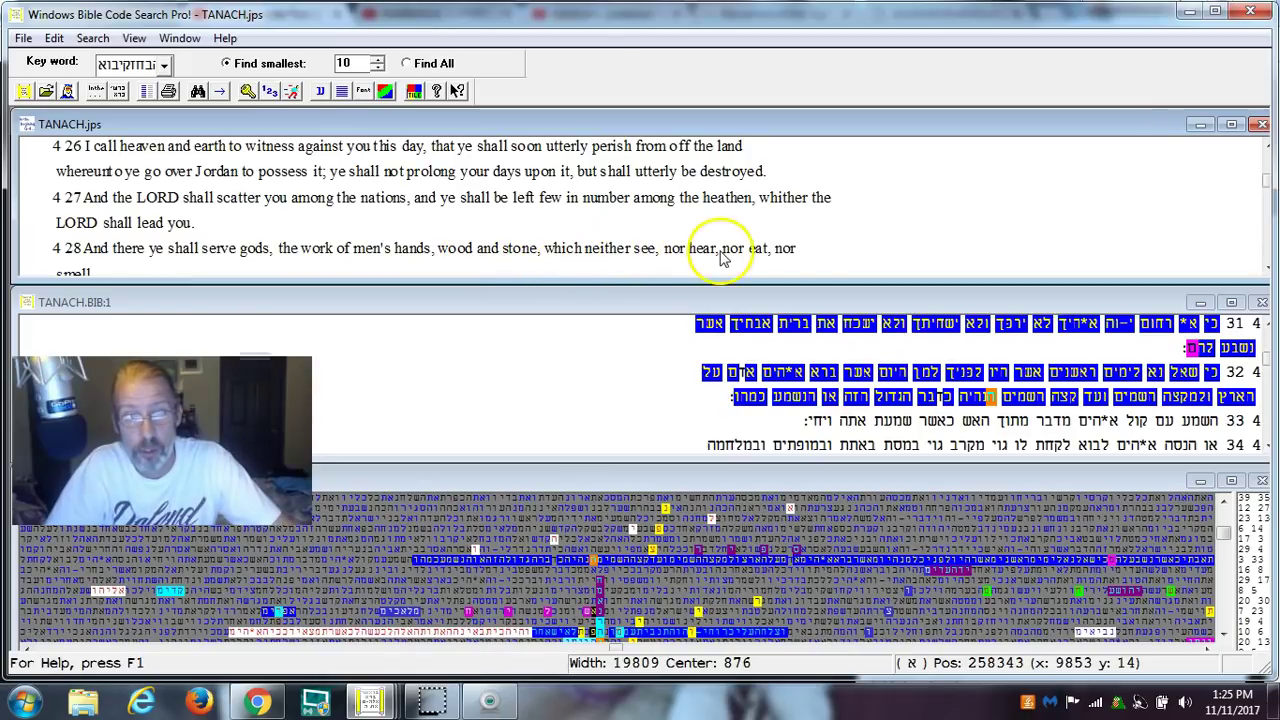
click(1267, 269)
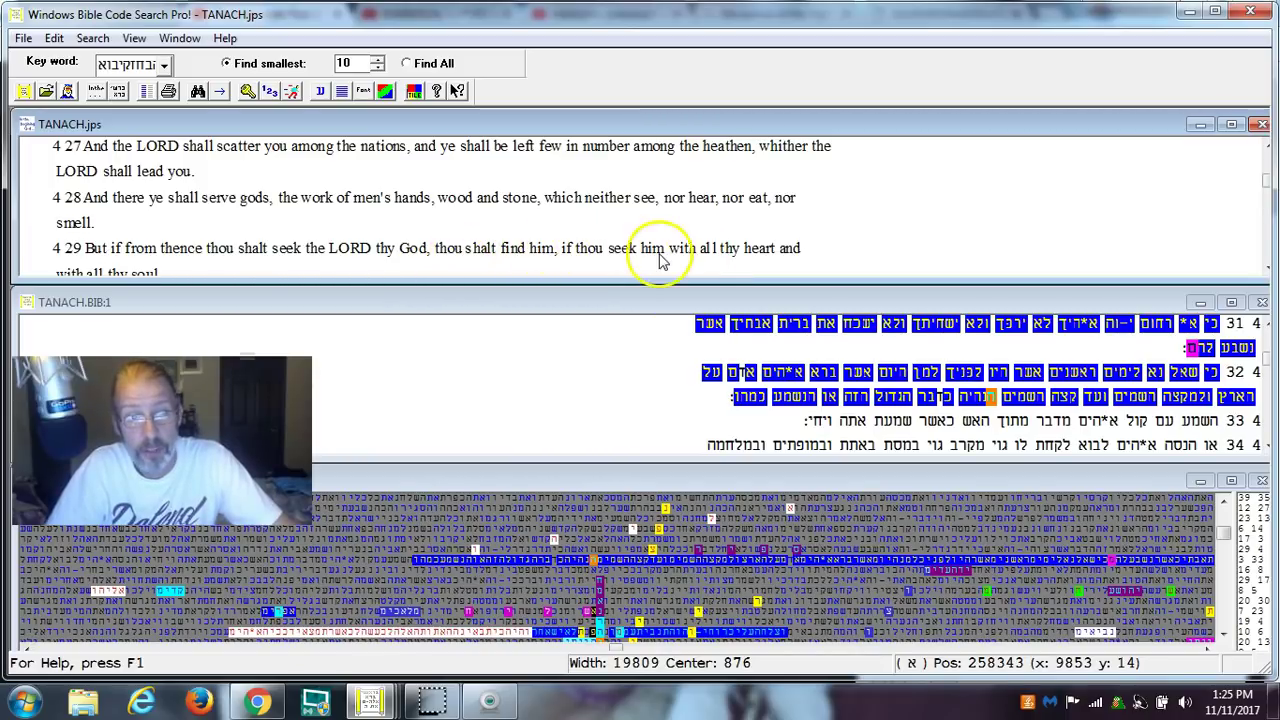
click(1266, 268)
click(1266, 268)
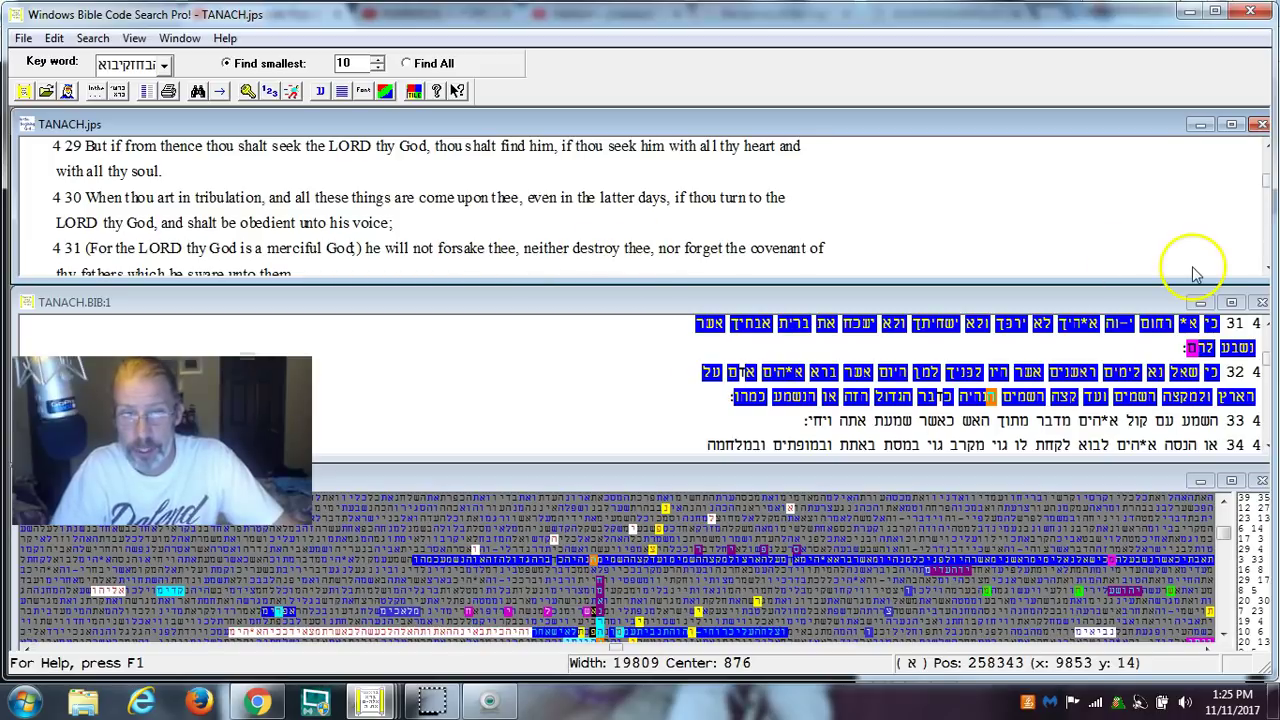
click(1267, 262)
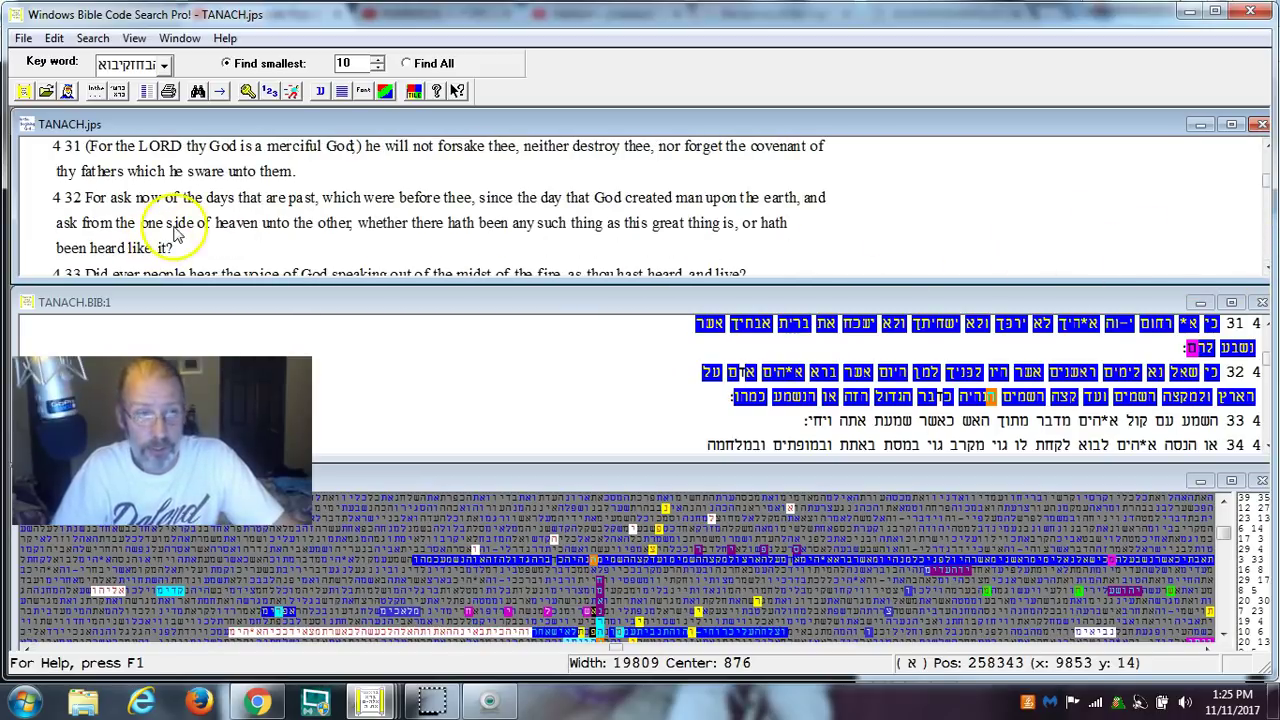
Pick a TANACH.BIB matrix letter in 1 Samuel and send the Hebrew pane to verses 10:5–8.
click(1223, 634)
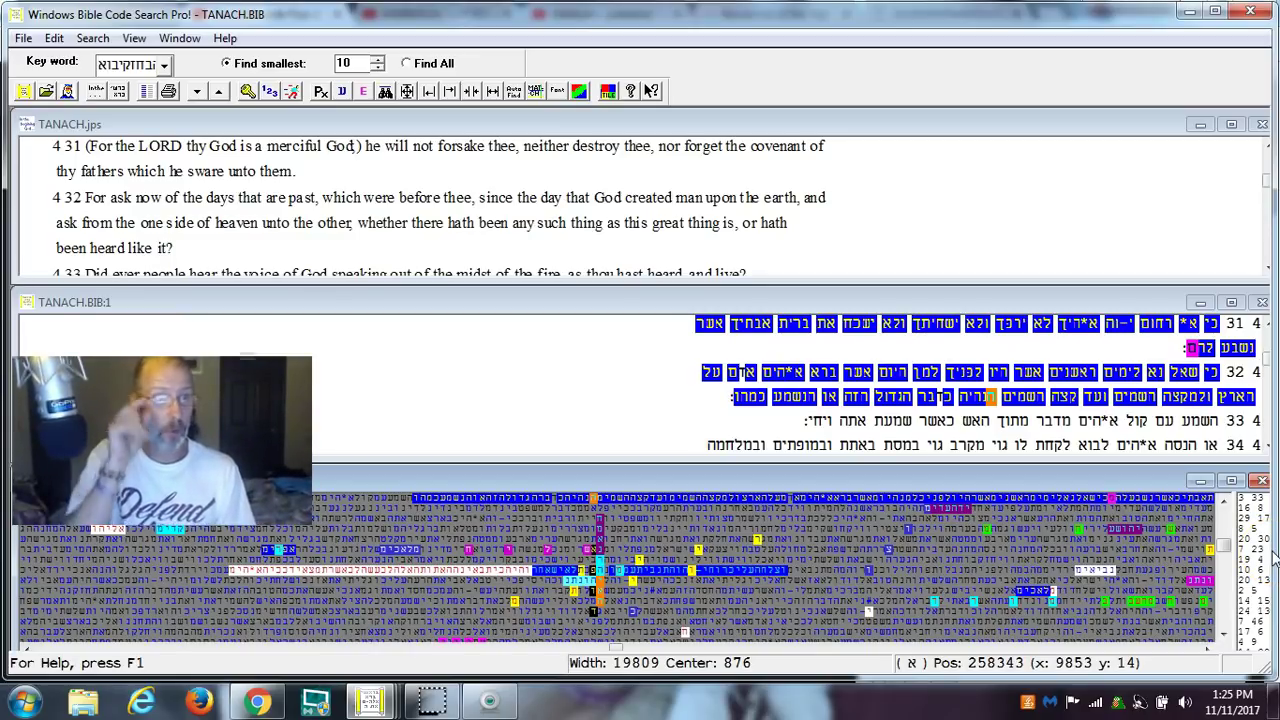
click(1274, 560)
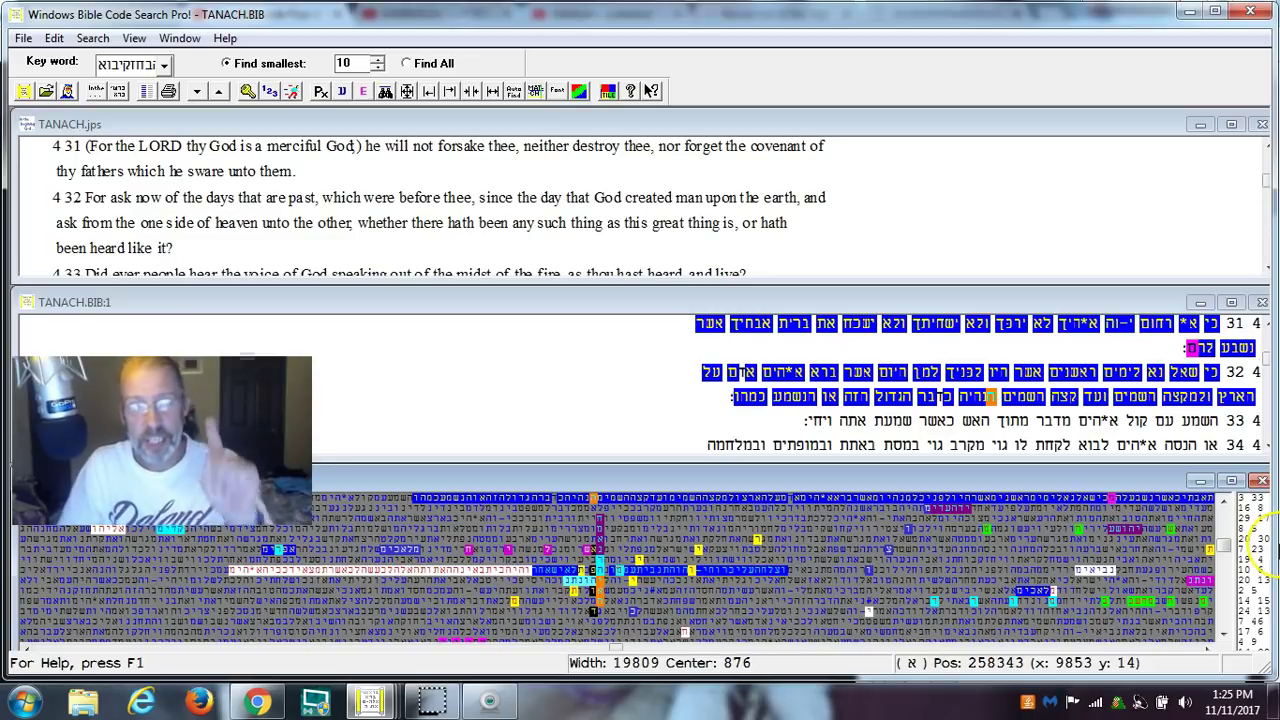
click(971, 660)
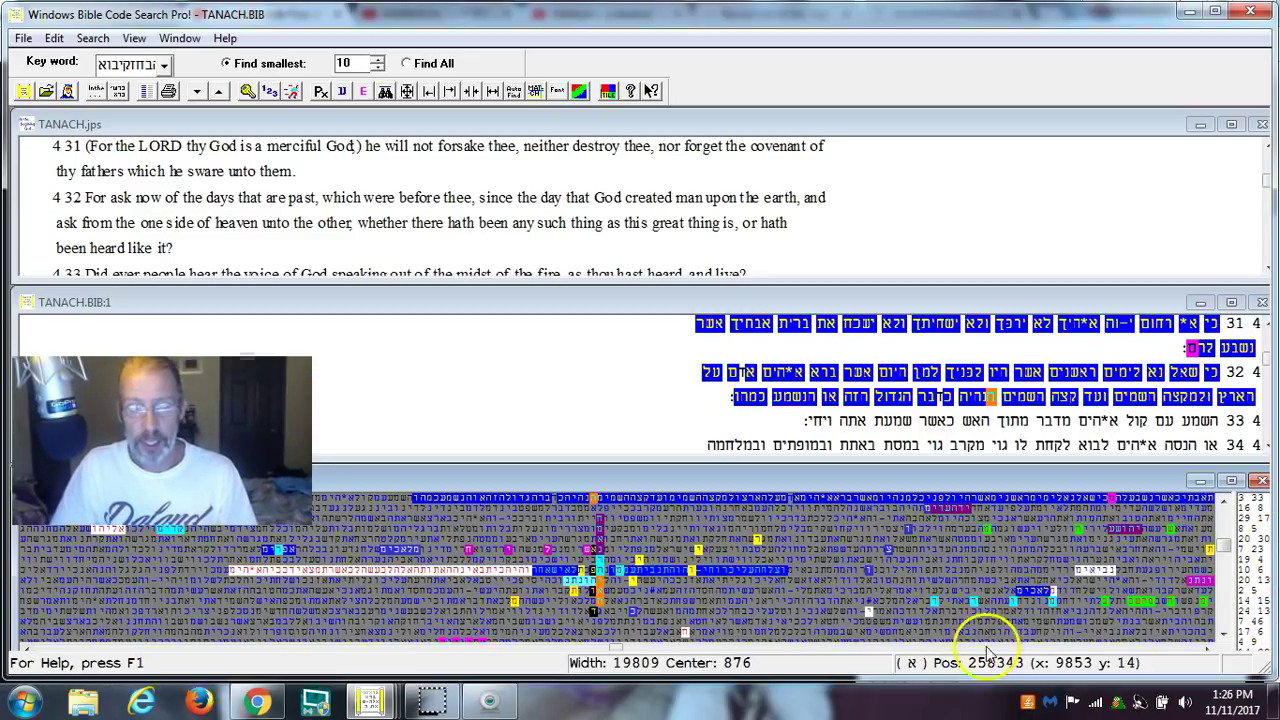
click(815, 555)
click(722, 578)
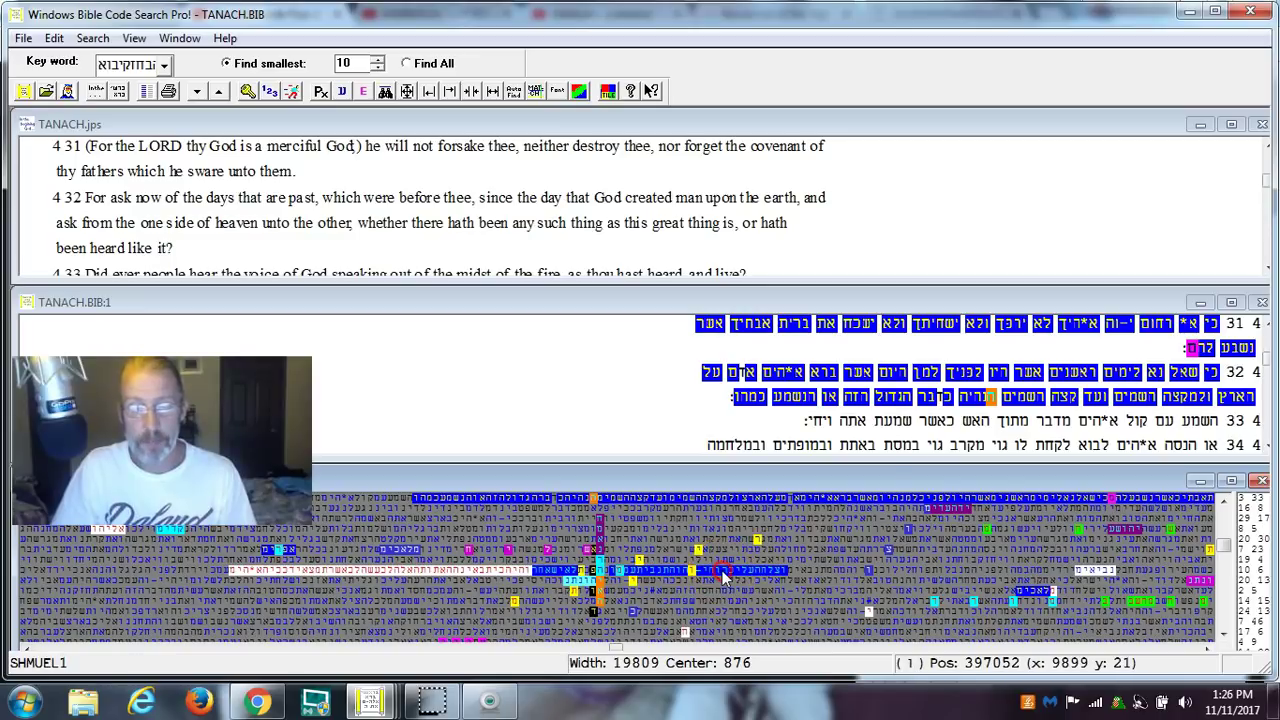
right_click(722, 572)
click(800, 516)
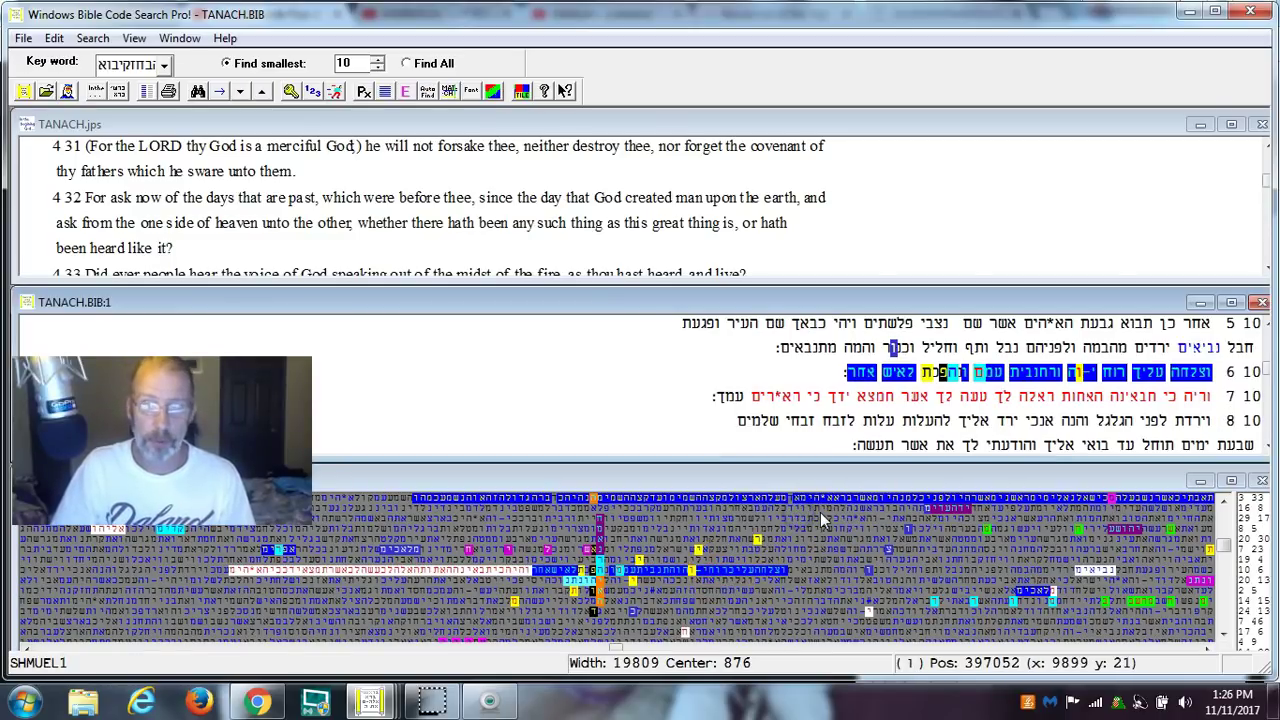
click(592, 574)
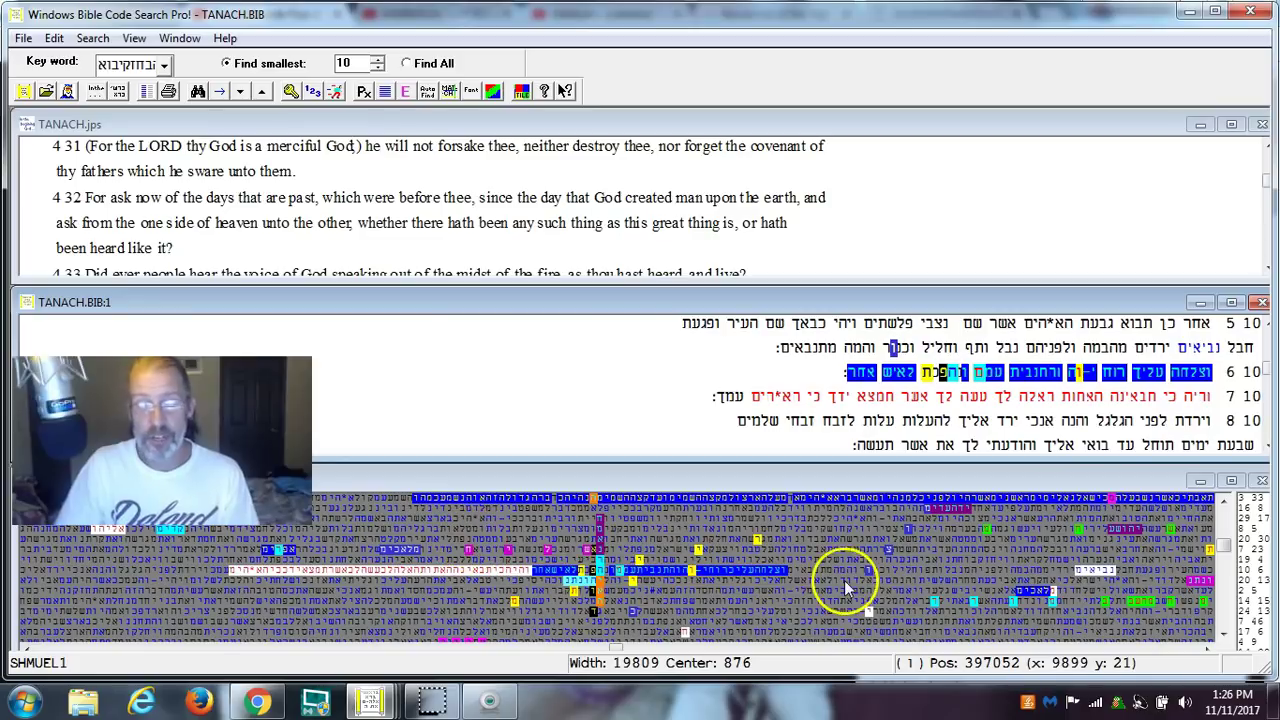
click(762, 580)
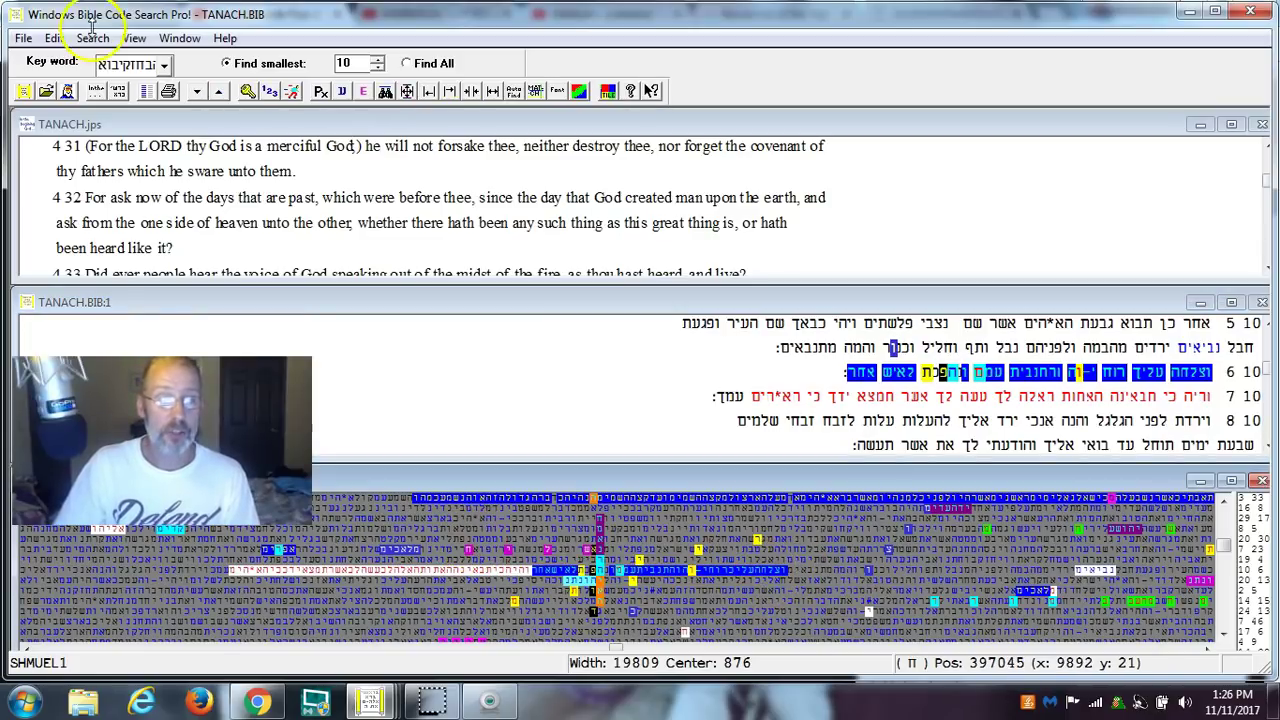
Sync the TANACH.jps English pane to the letter and settle it on 1 Samuel 10:6–8.
click(364, 92)
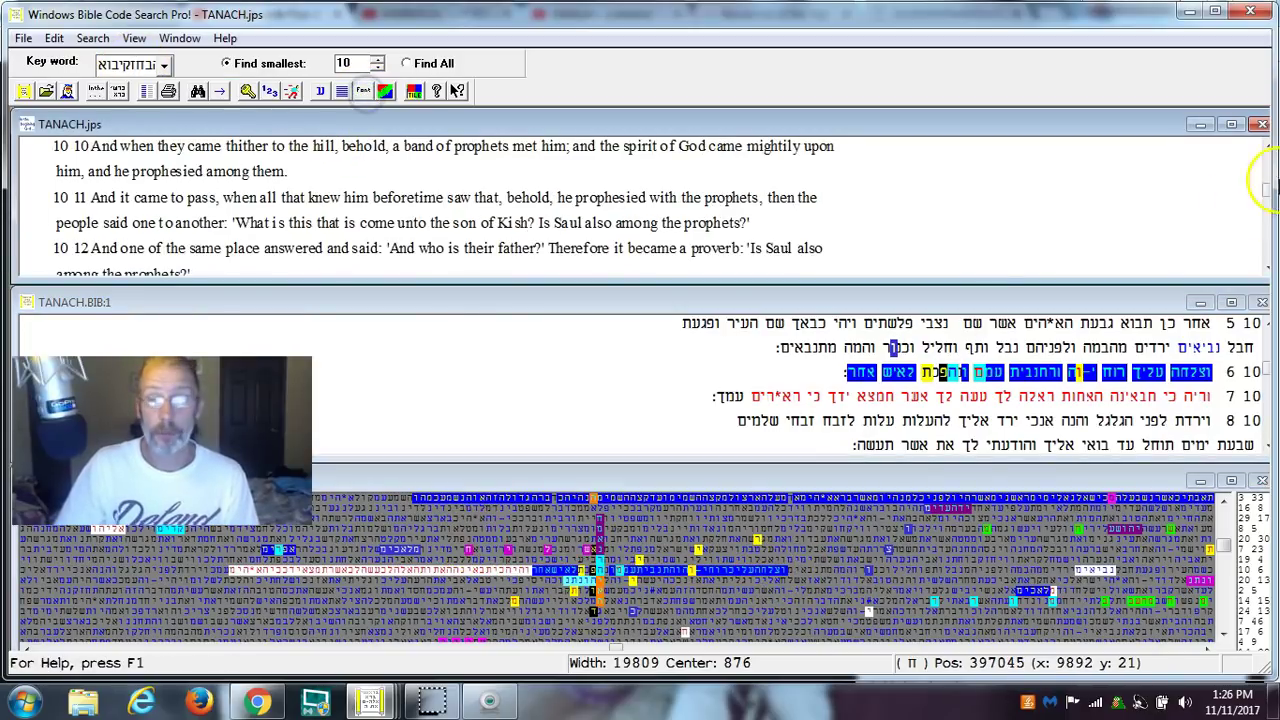
click(1267, 148)
click(1267, 148)
click(1267, 148)
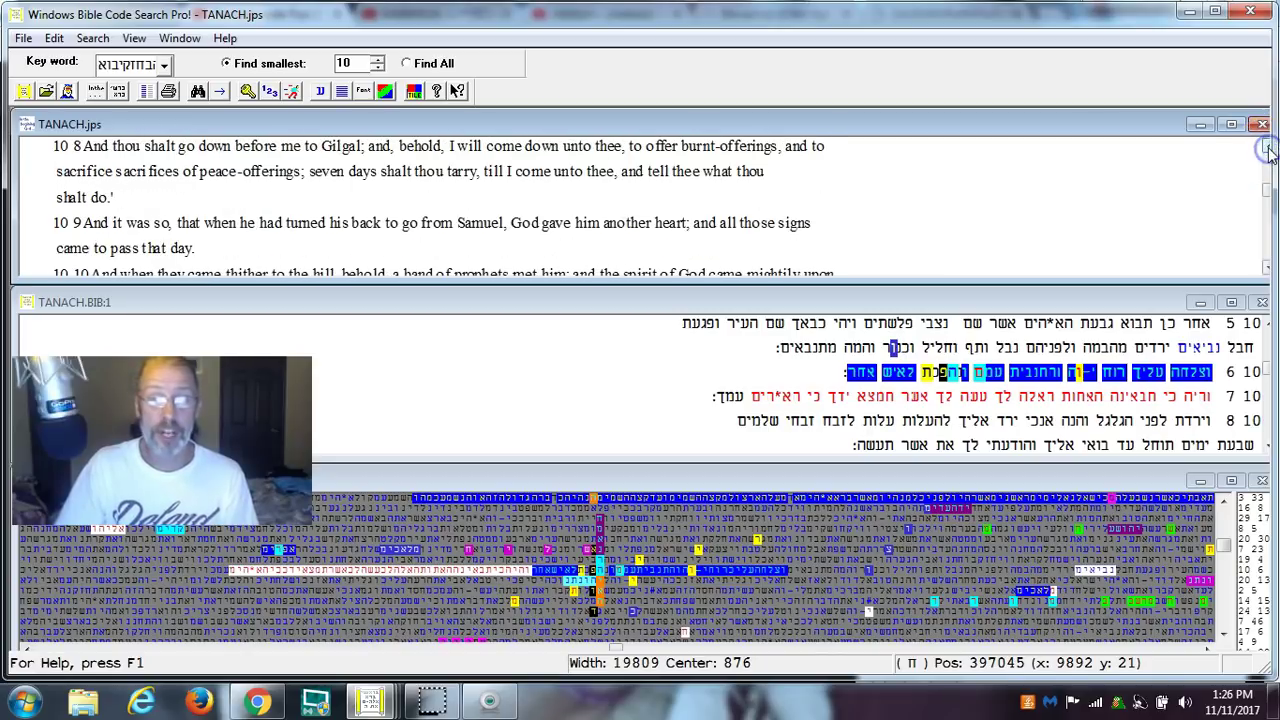
click(1267, 148)
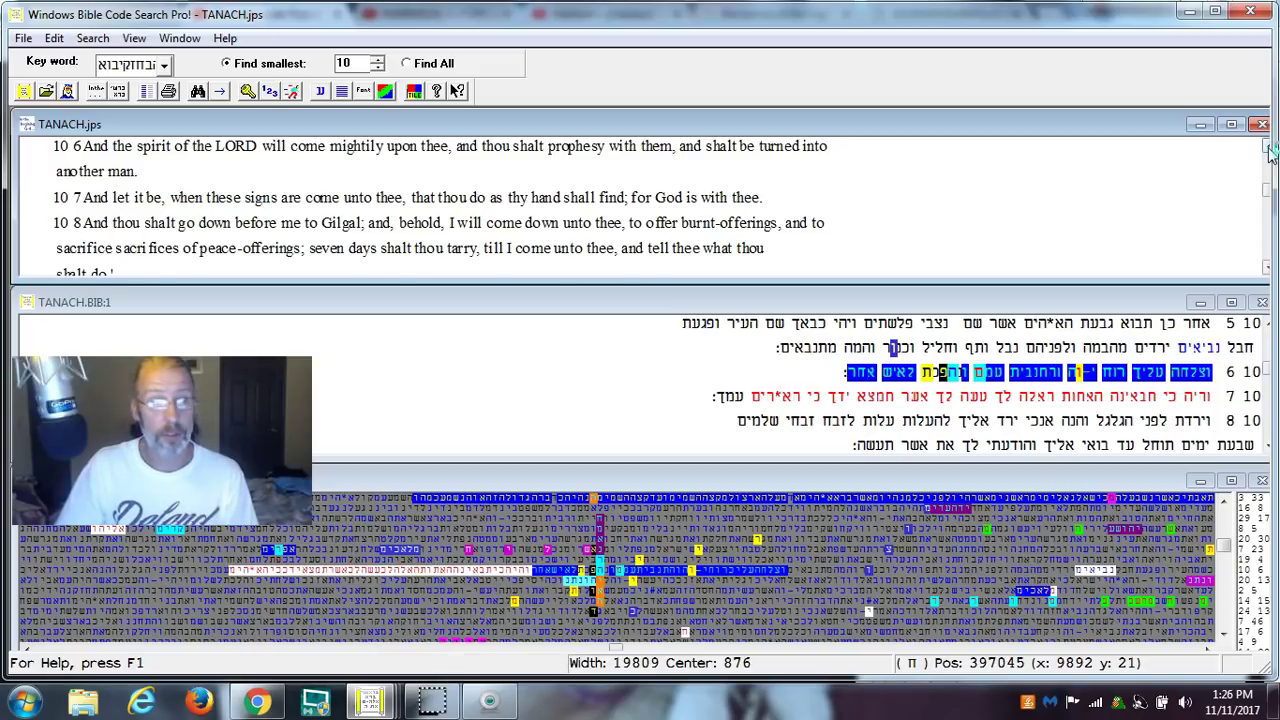
click(1267, 148)
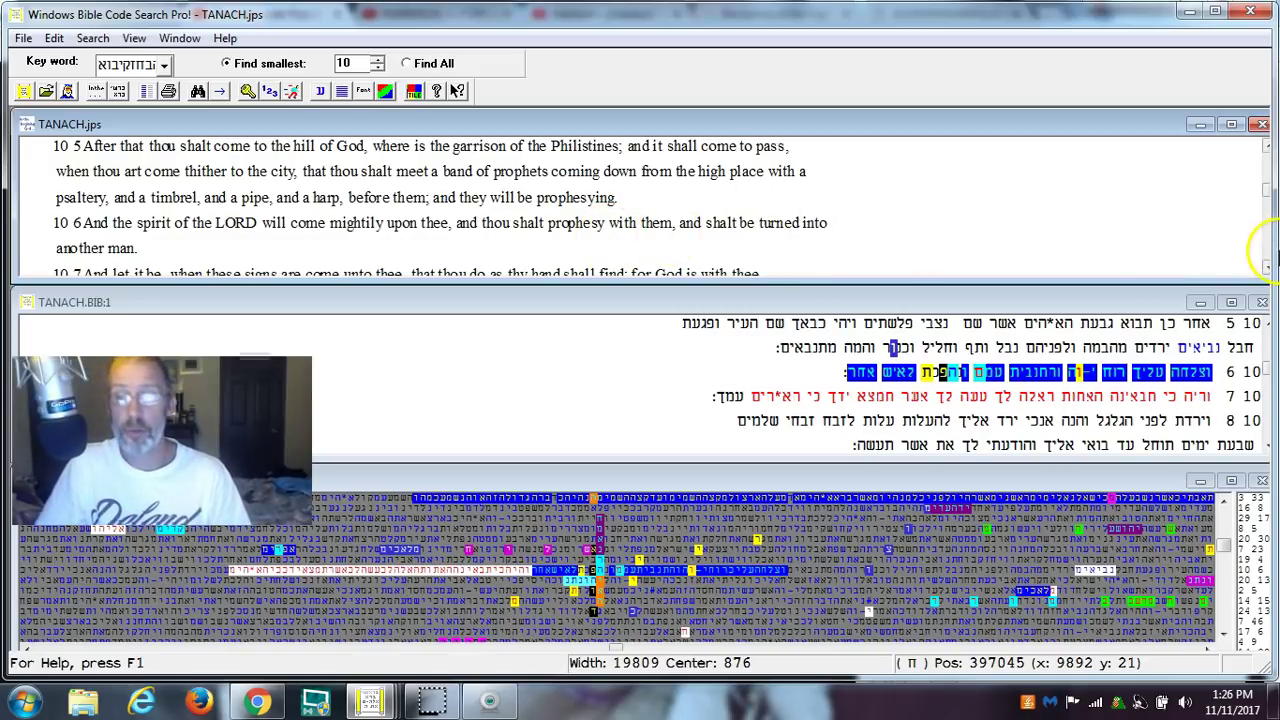
click(1267, 272)
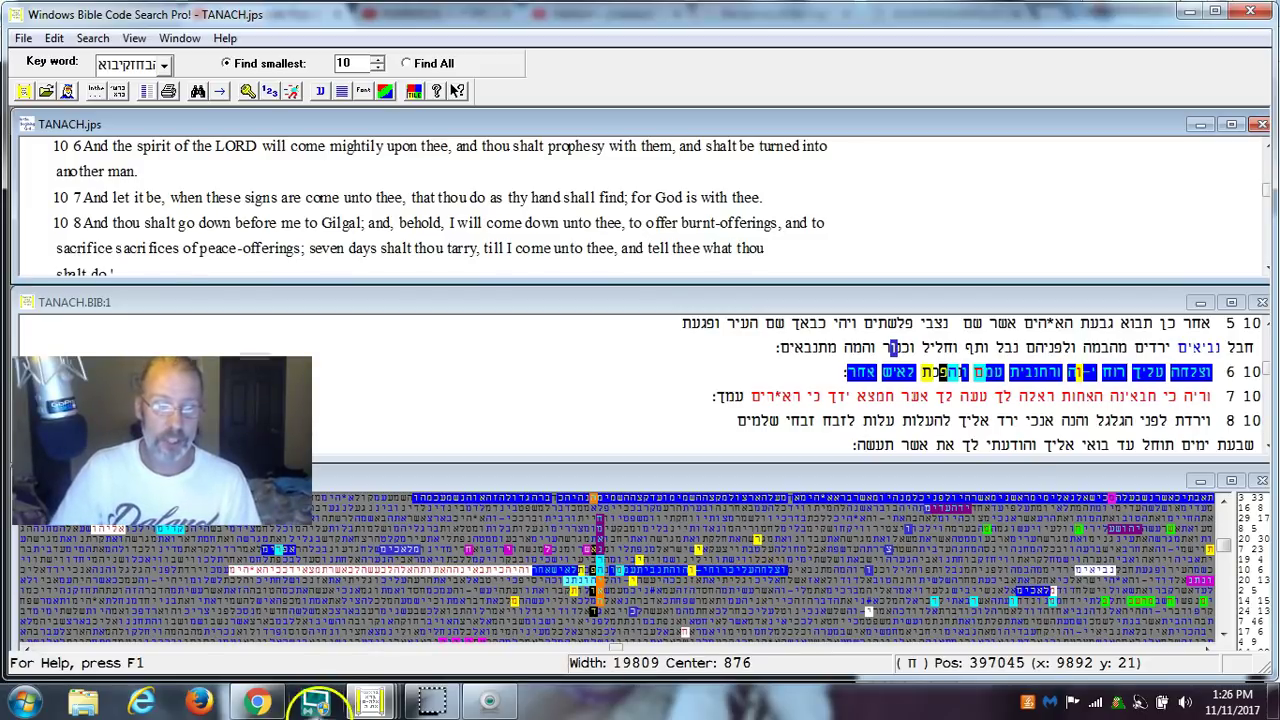
Bring the TANACH.BIB:2 matrix window, with Hebrew Genesis 1 below, to the front.
mouse_move(370, 700)
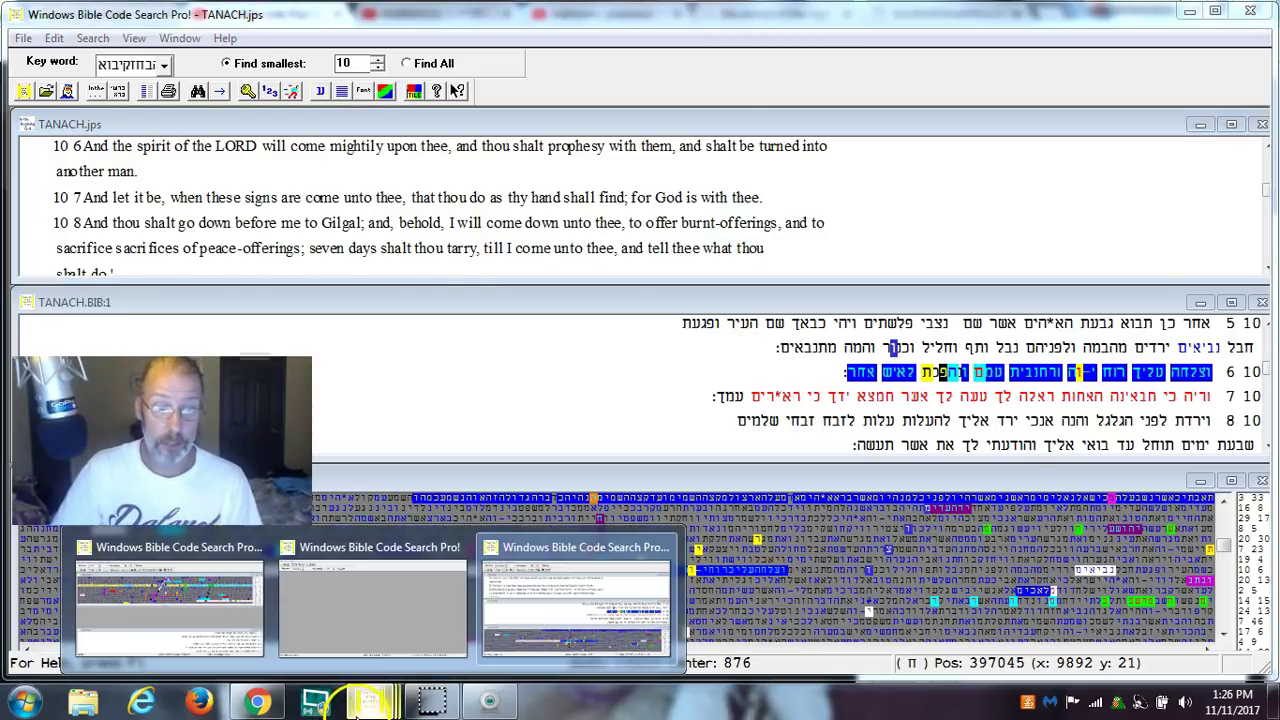
click(208, 628)
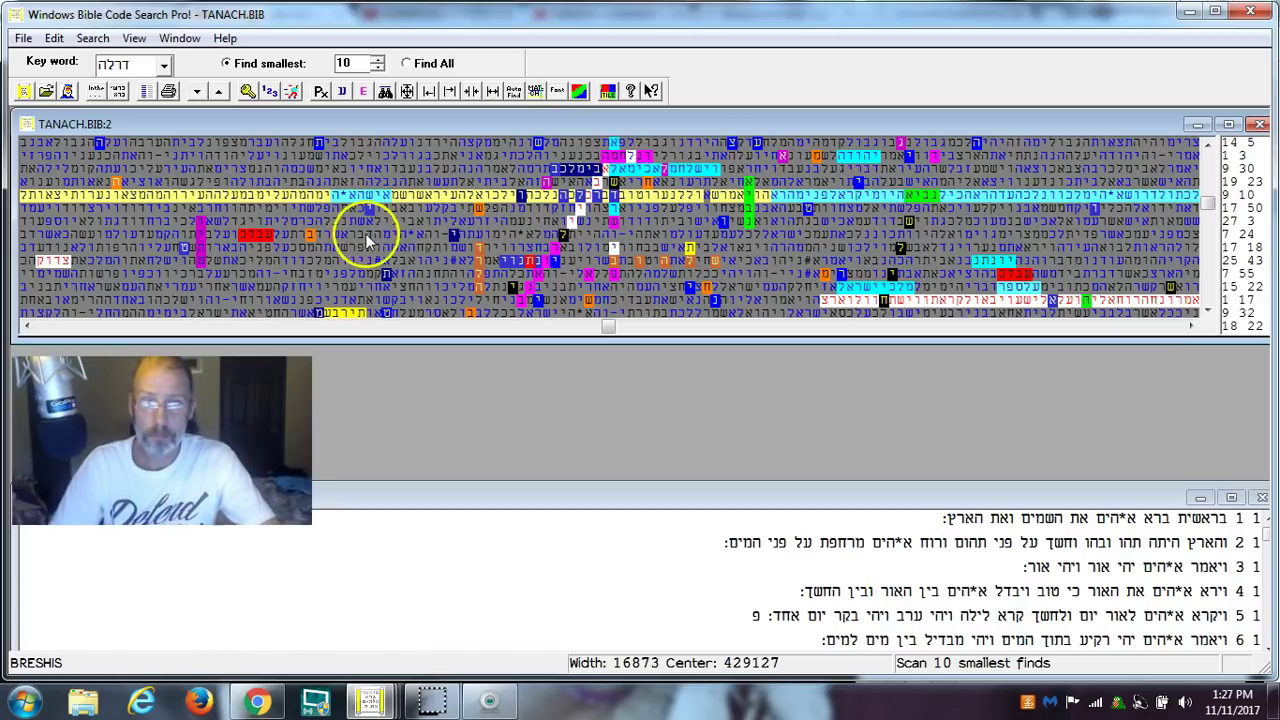
Select the matrix letter lying in 1 Kings at position 513498.
right_click(629, 170)
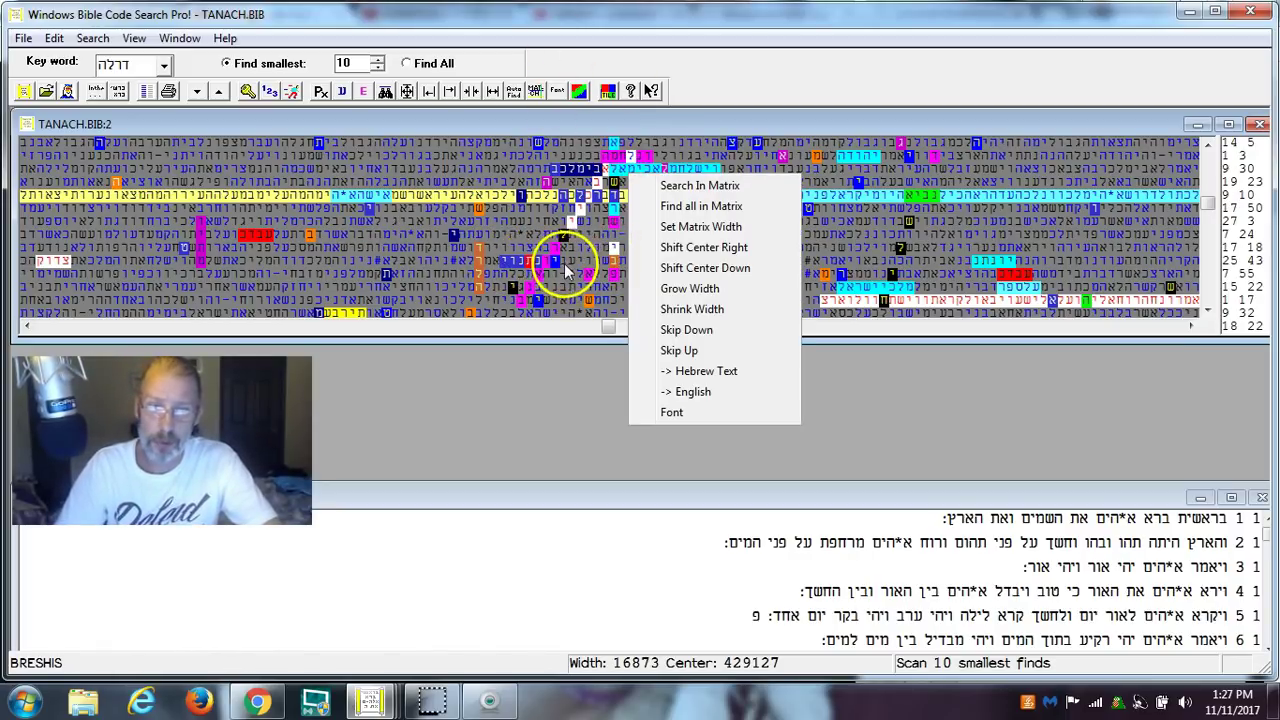
click(555, 280)
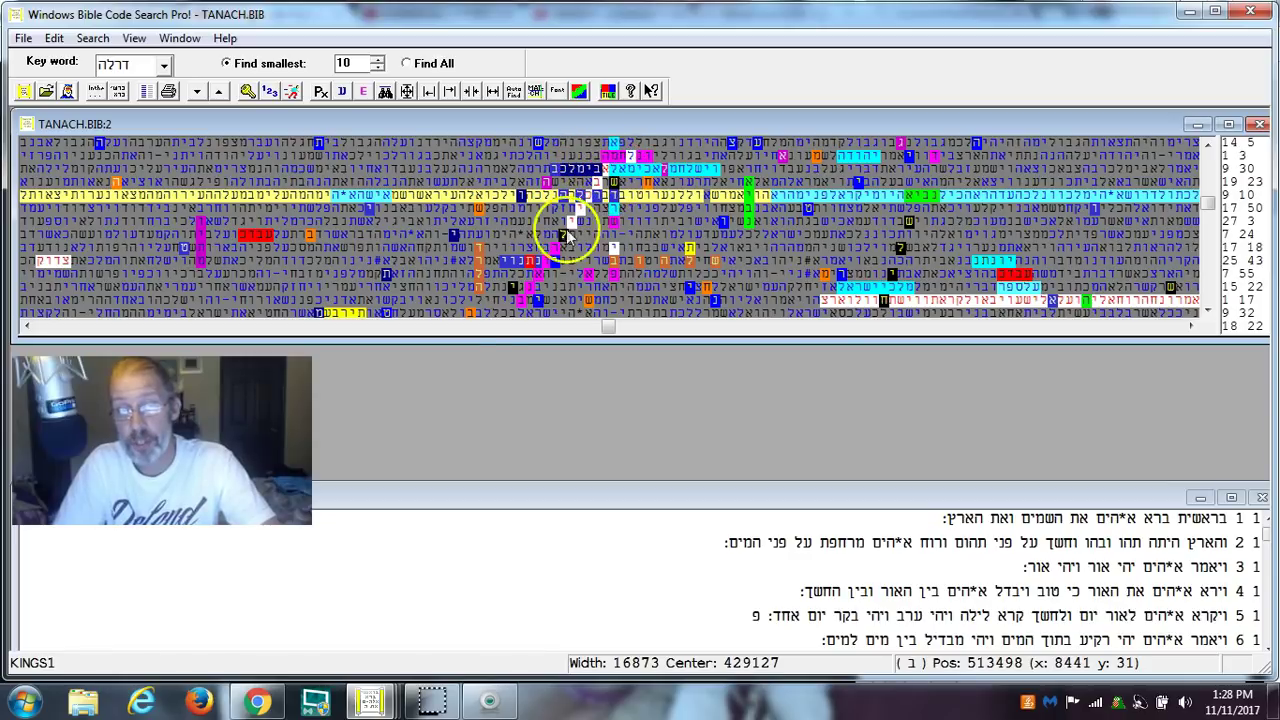
Scroll the matrix down two rows, then switch to the empty program window set to Find All, width 20.
click(1207, 311)
click(1207, 311)
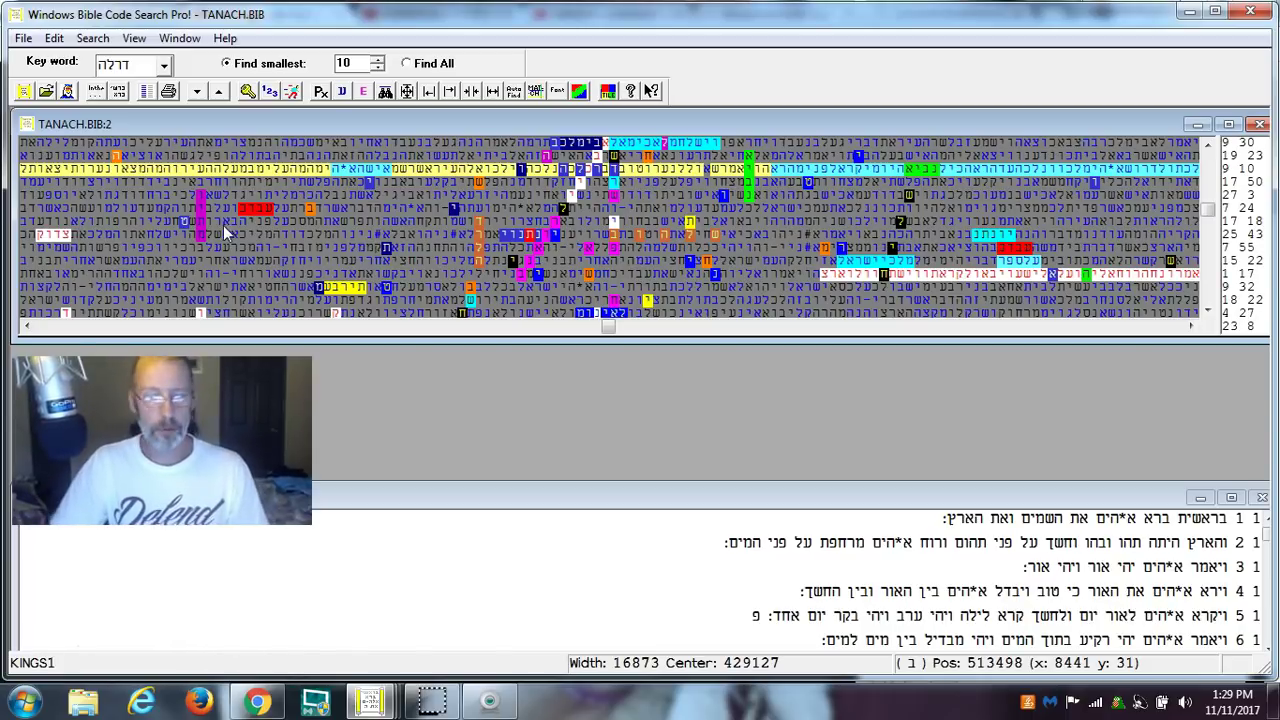
mouse_move(372, 703)
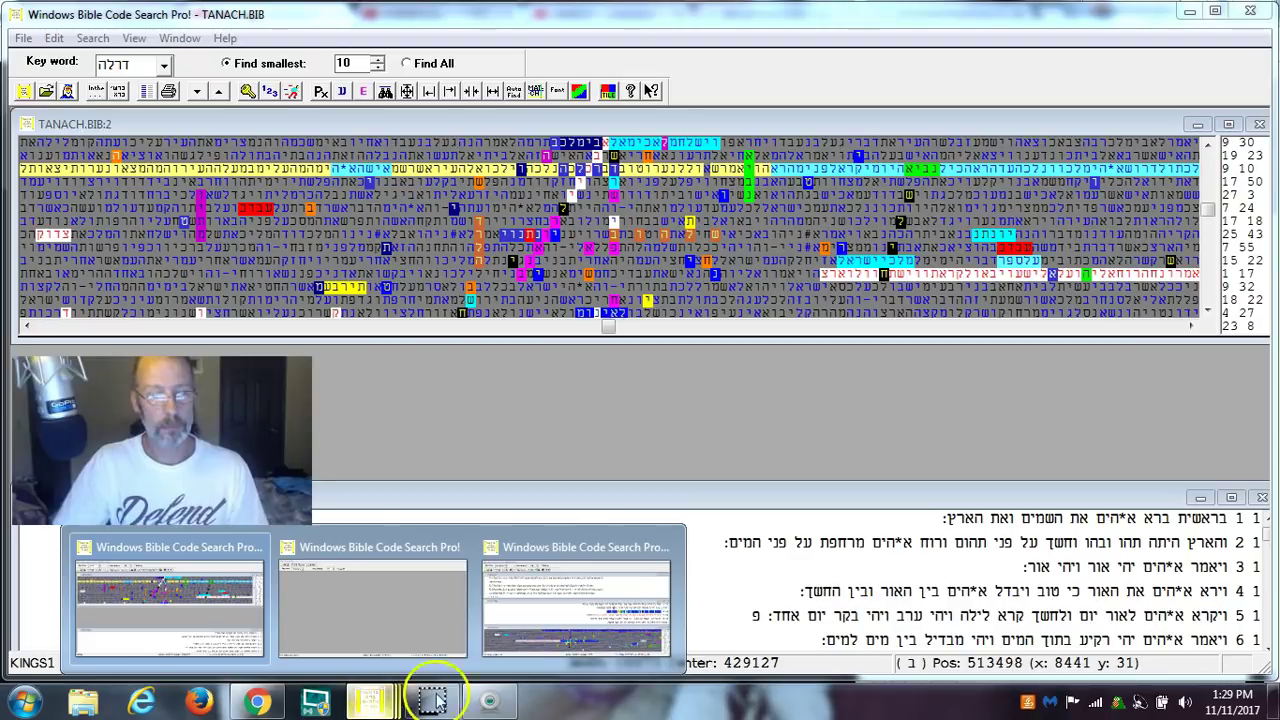
click(406, 613)
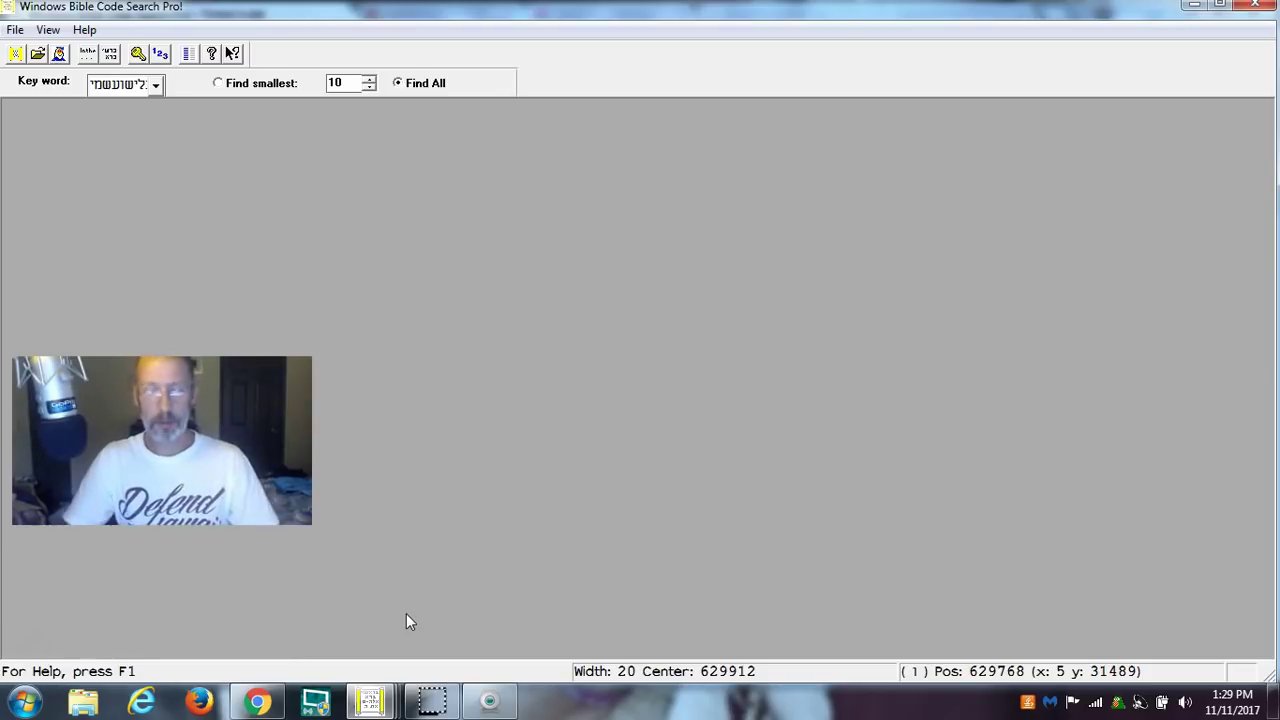
Start a whole-Bible code search and open the Hebrew virtual keyboard for the key word.
click(58, 53)
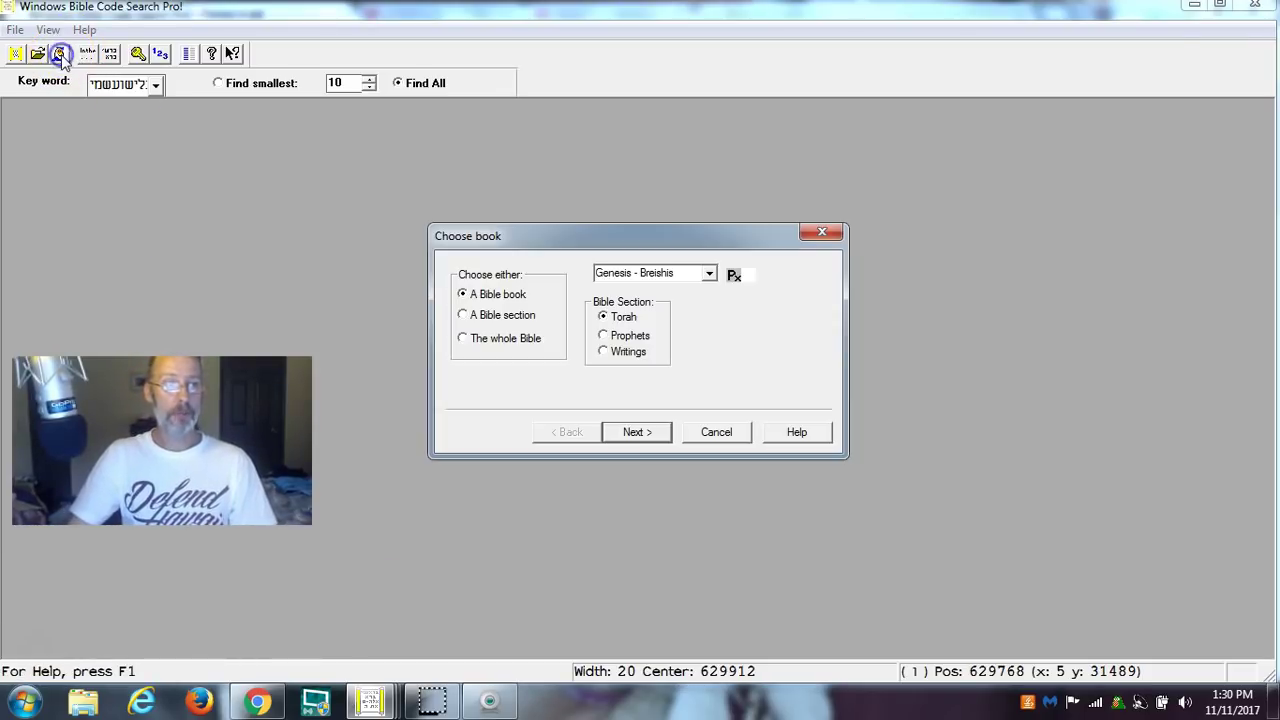
click(462, 338)
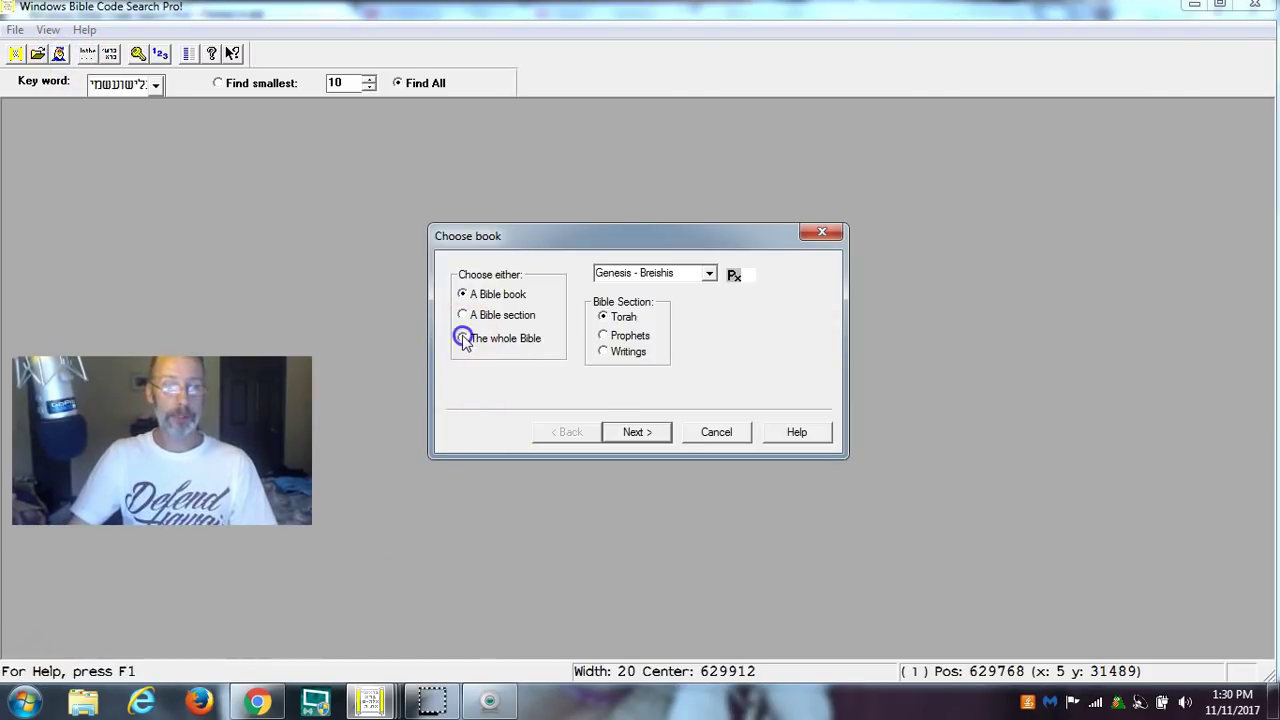
click(640, 432)
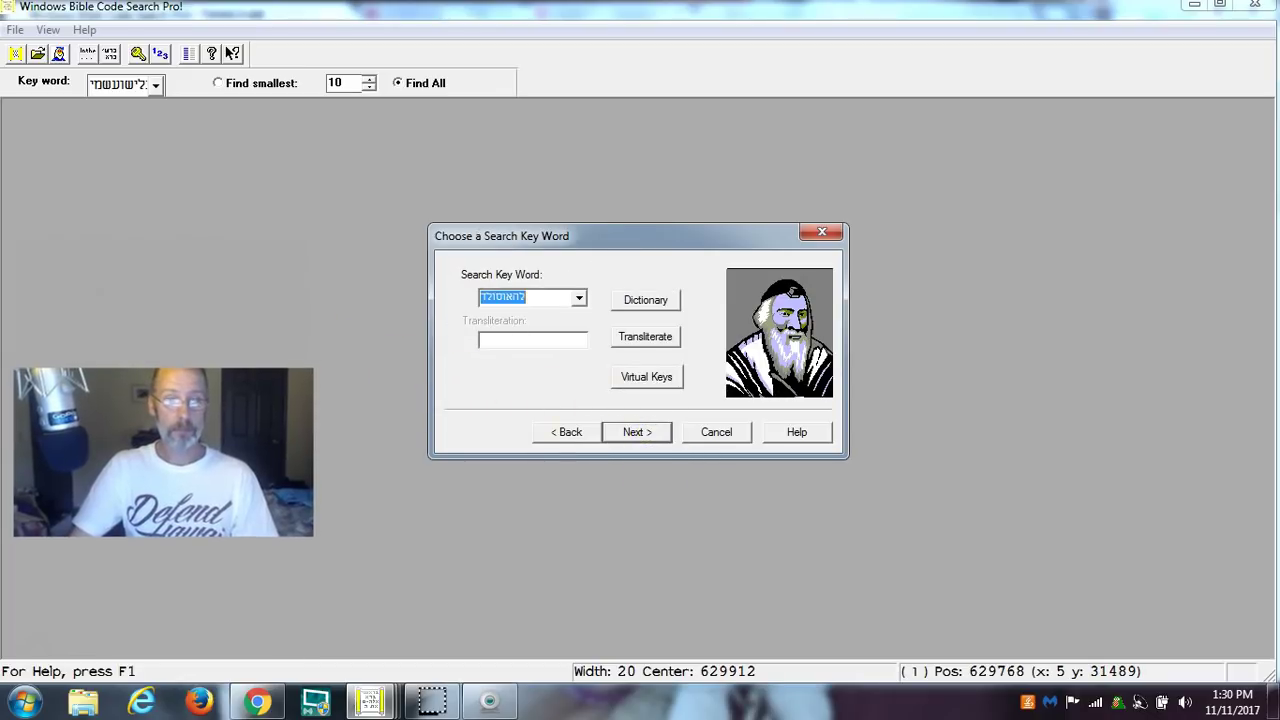
click(660, 376)
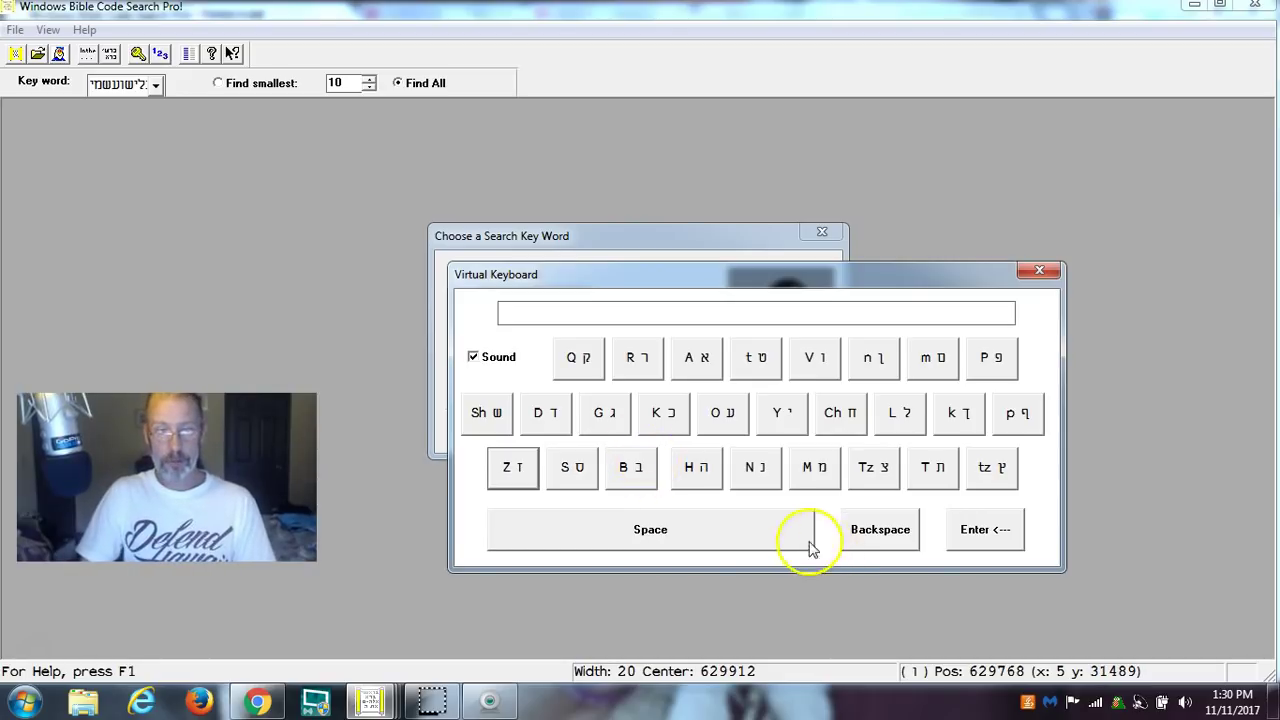
Spell שקקמעלישועשמי on the virtual keyboard, correcting a stray י, and accept it.
click(498, 418)
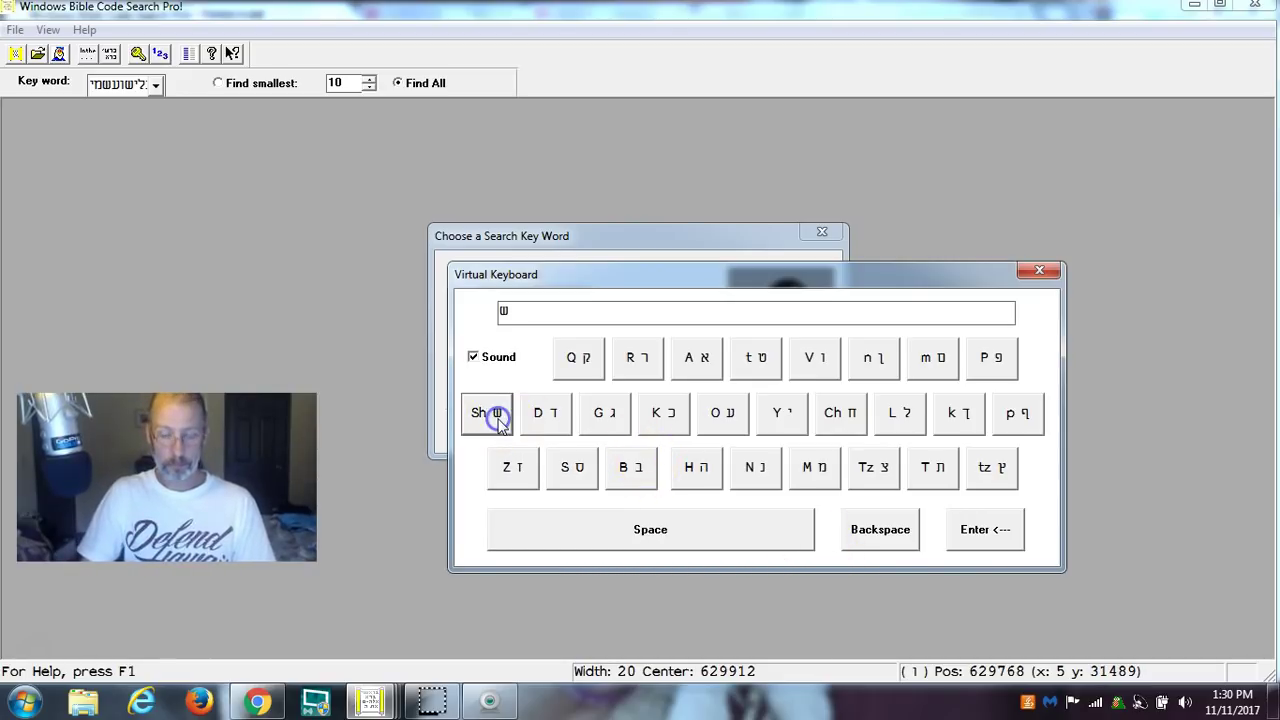
click(580, 360)
click(581, 359)
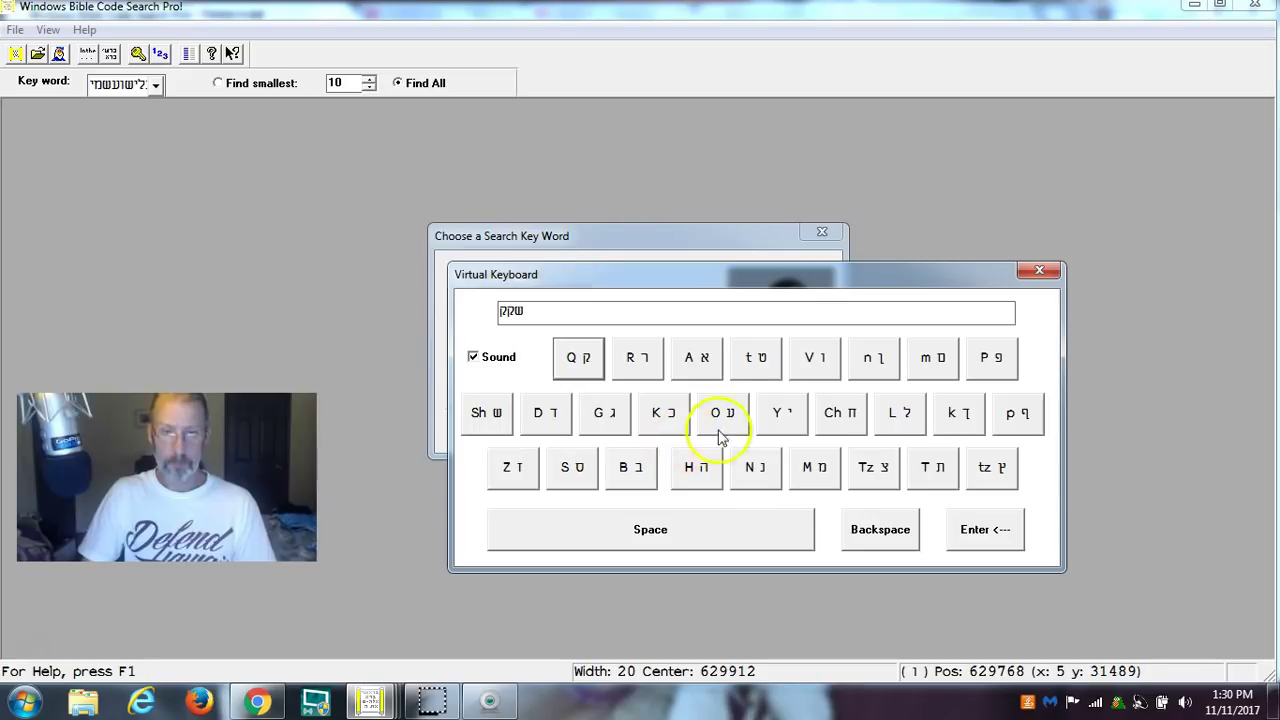
click(813, 467)
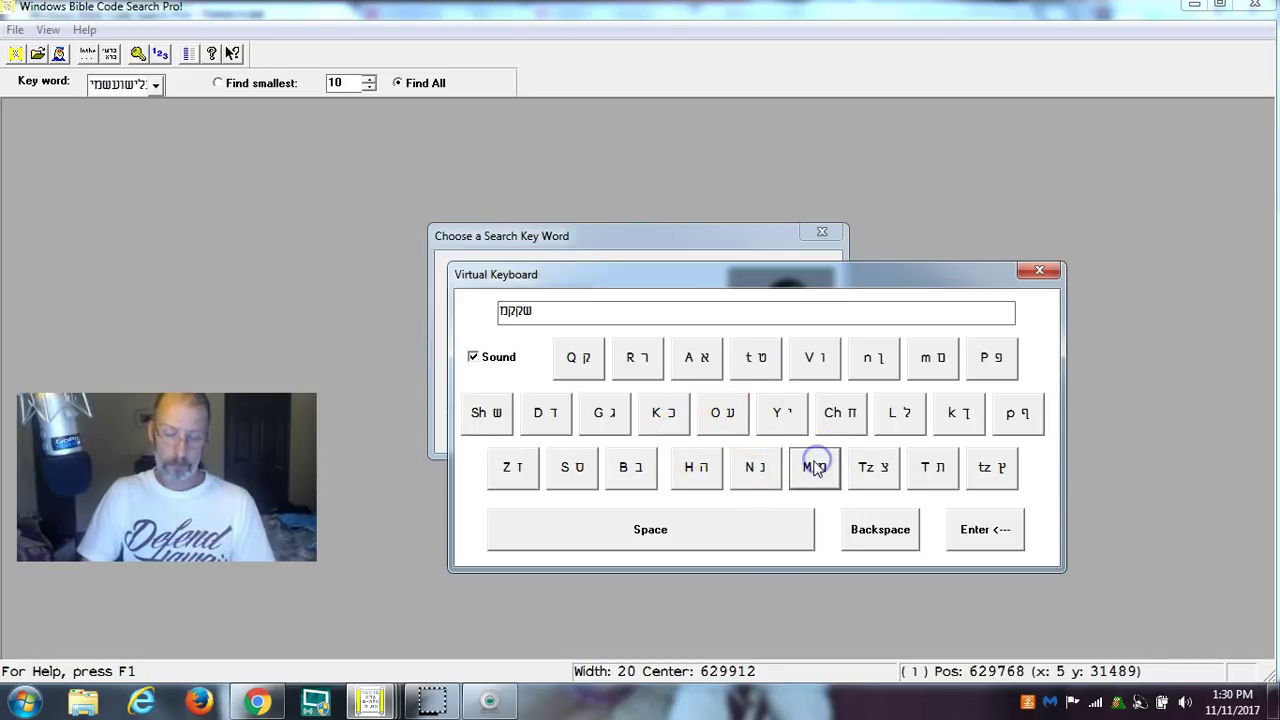
click(726, 408)
click(906, 420)
click(786, 415)
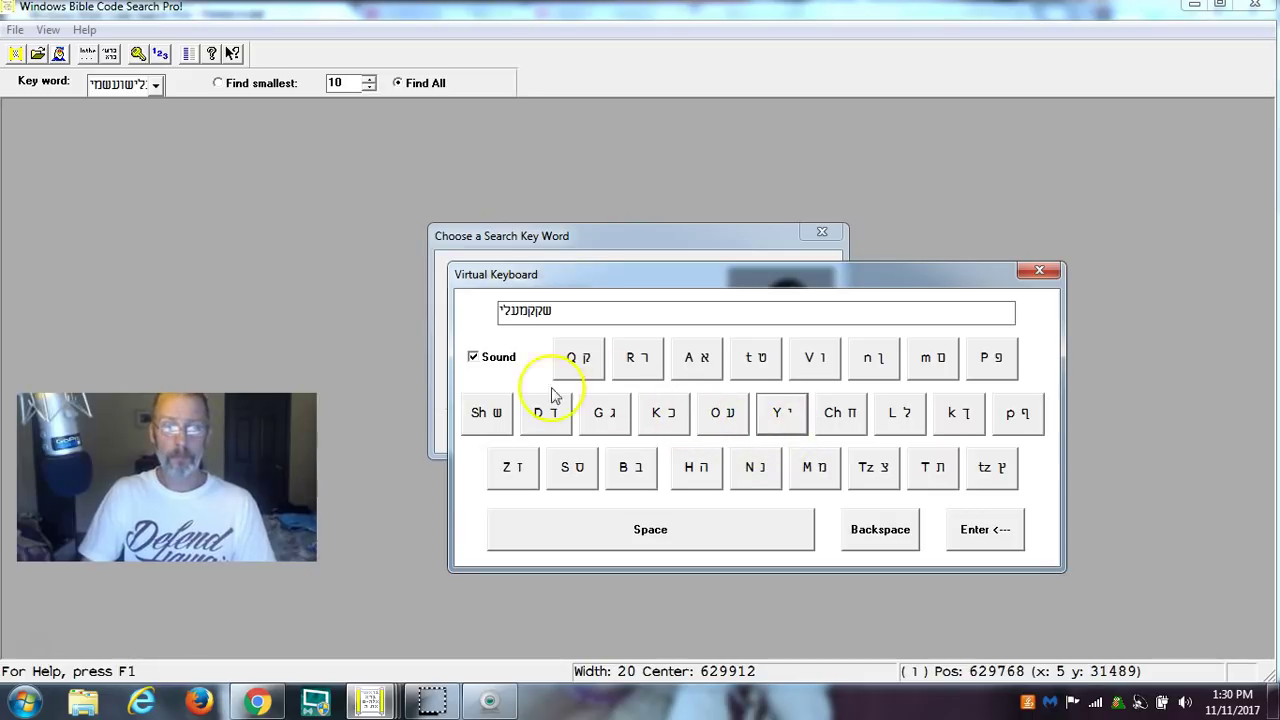
click(490, 414)
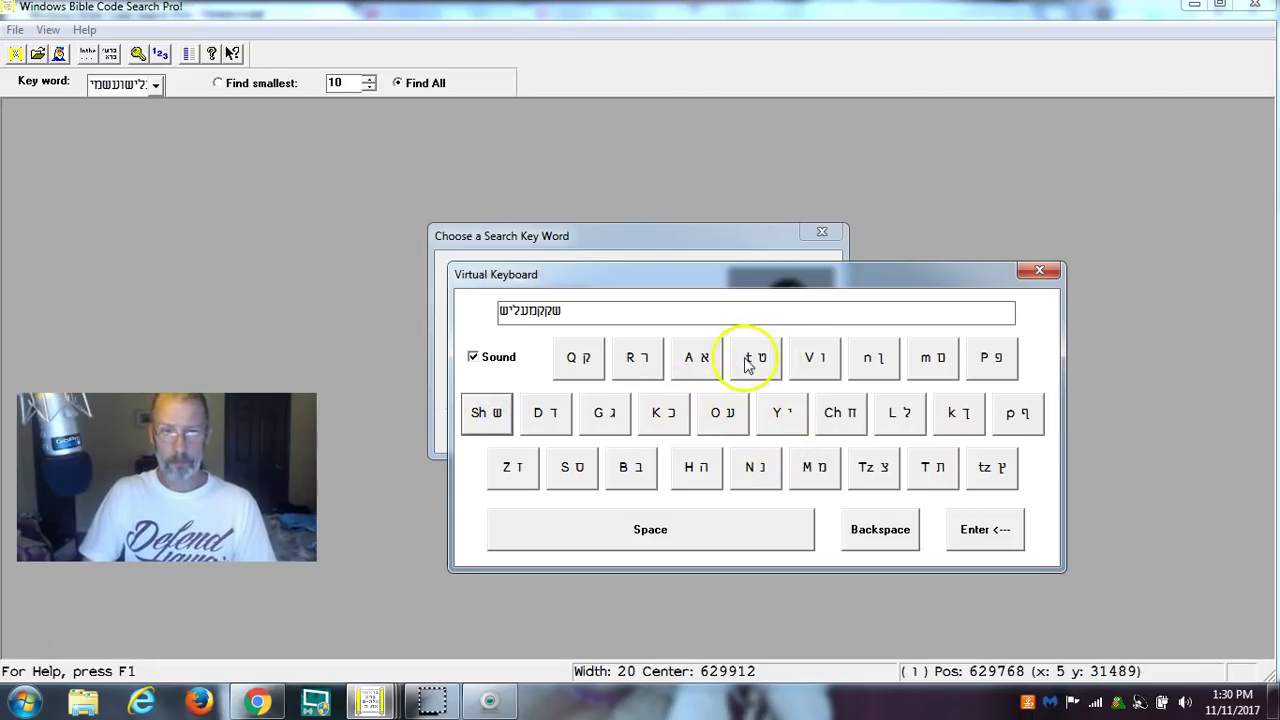
click(814, 360)
click(782, 410)
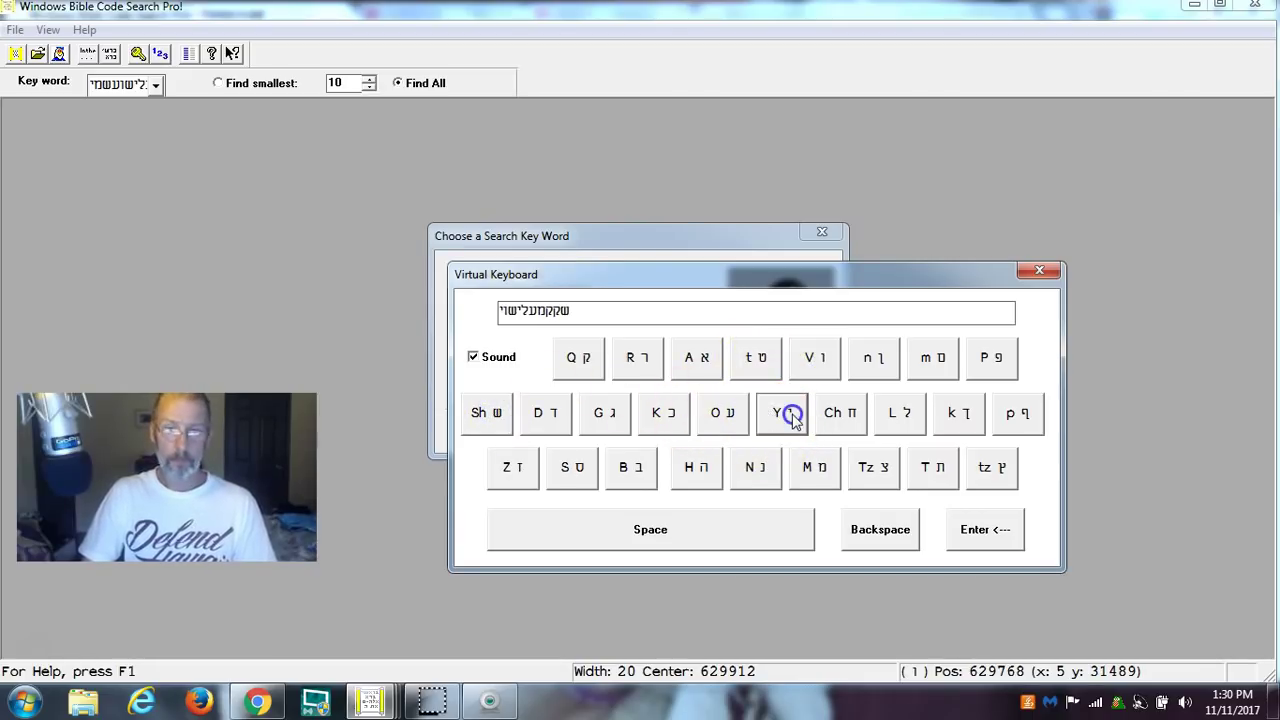
click(873, 525)
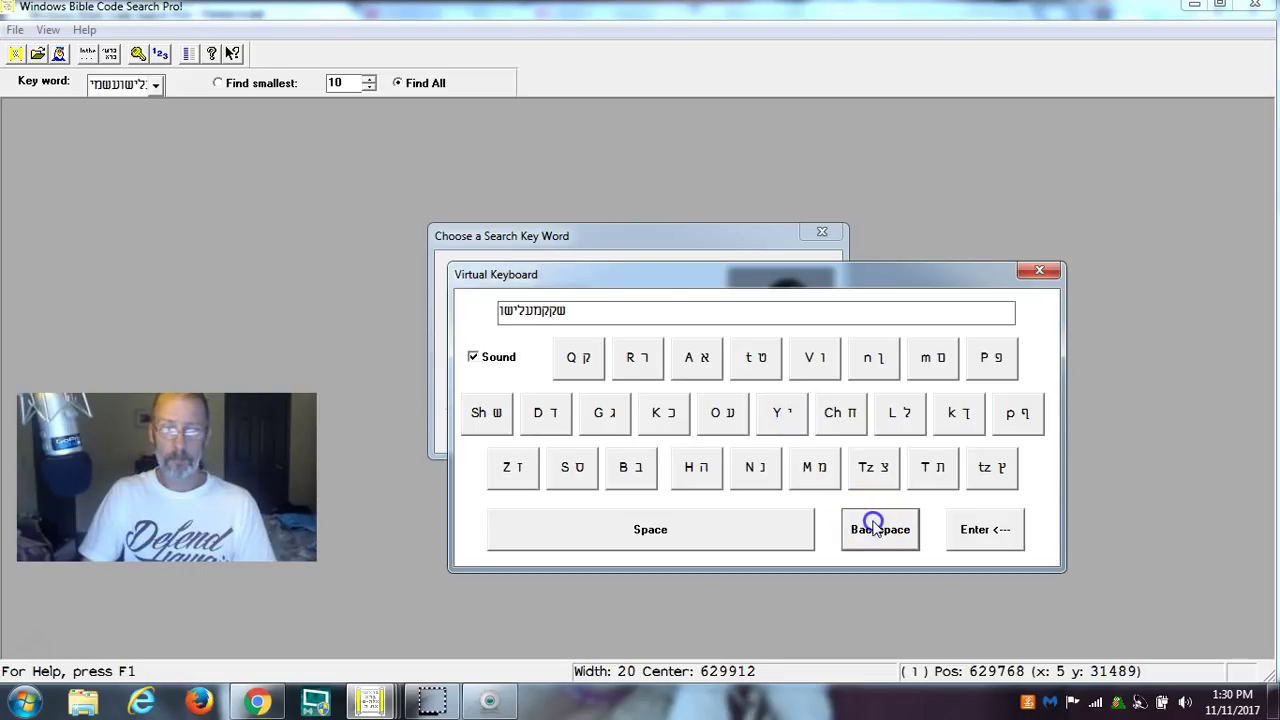
click(726, 416)
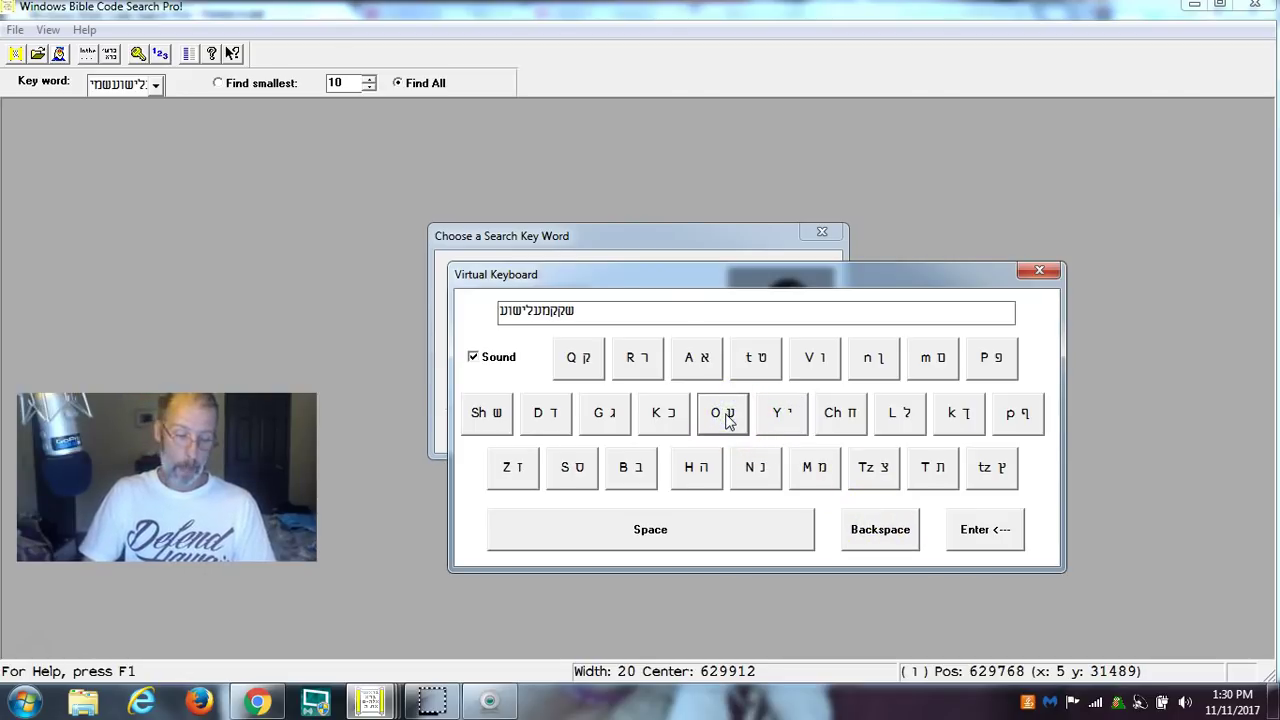
click(487, 412)
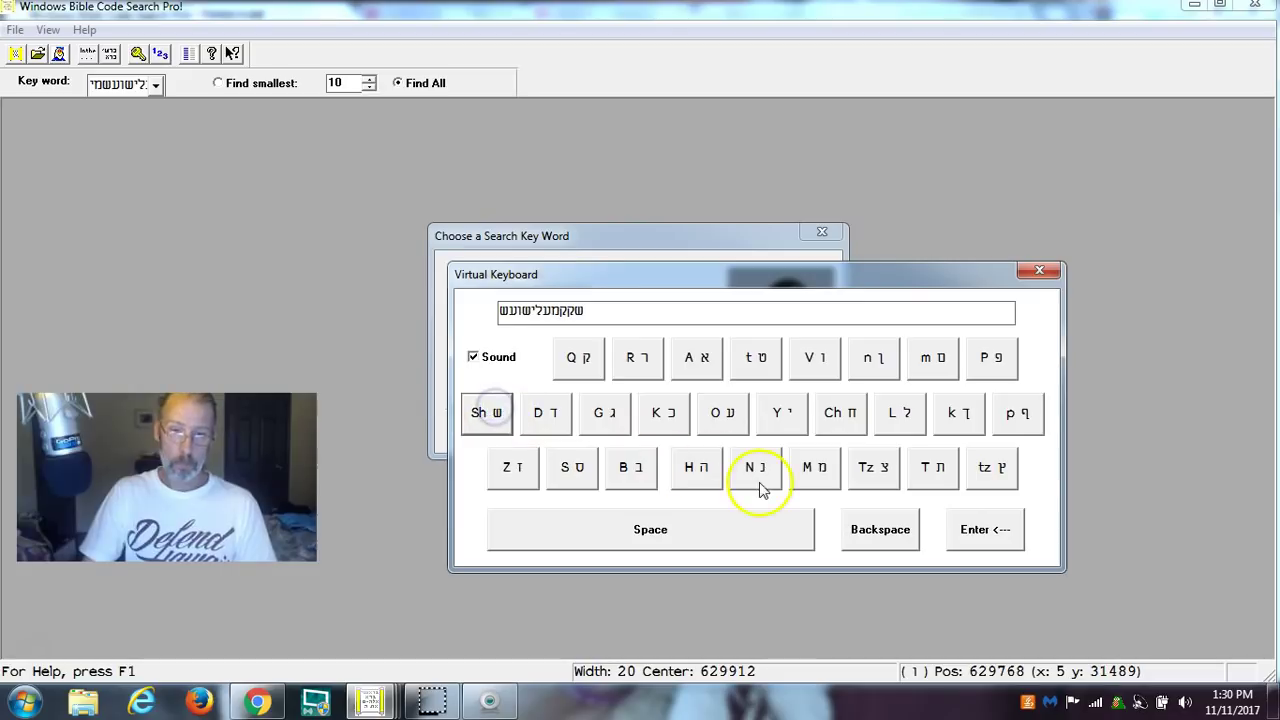
click(812, 466)
click(782, 410)
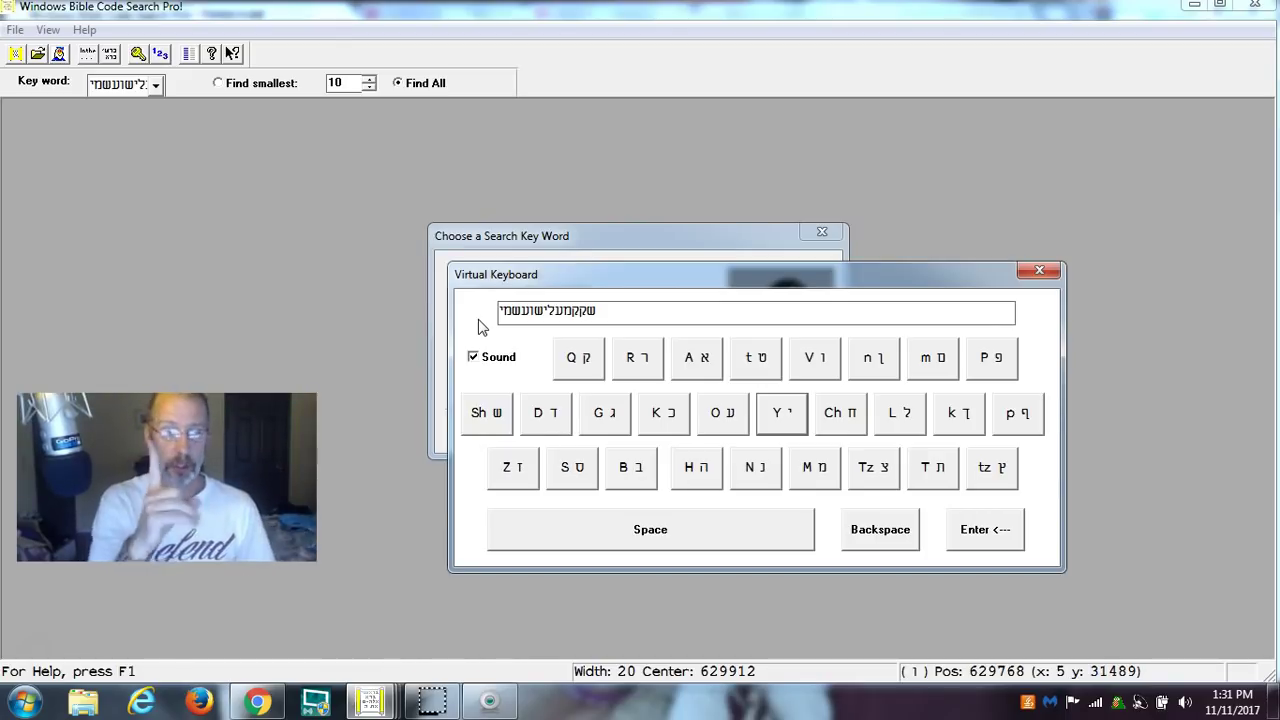
click(988, 532)
Keep All Possible Skips and run the search, finding one sequence at skip -20.
click(655, 433)
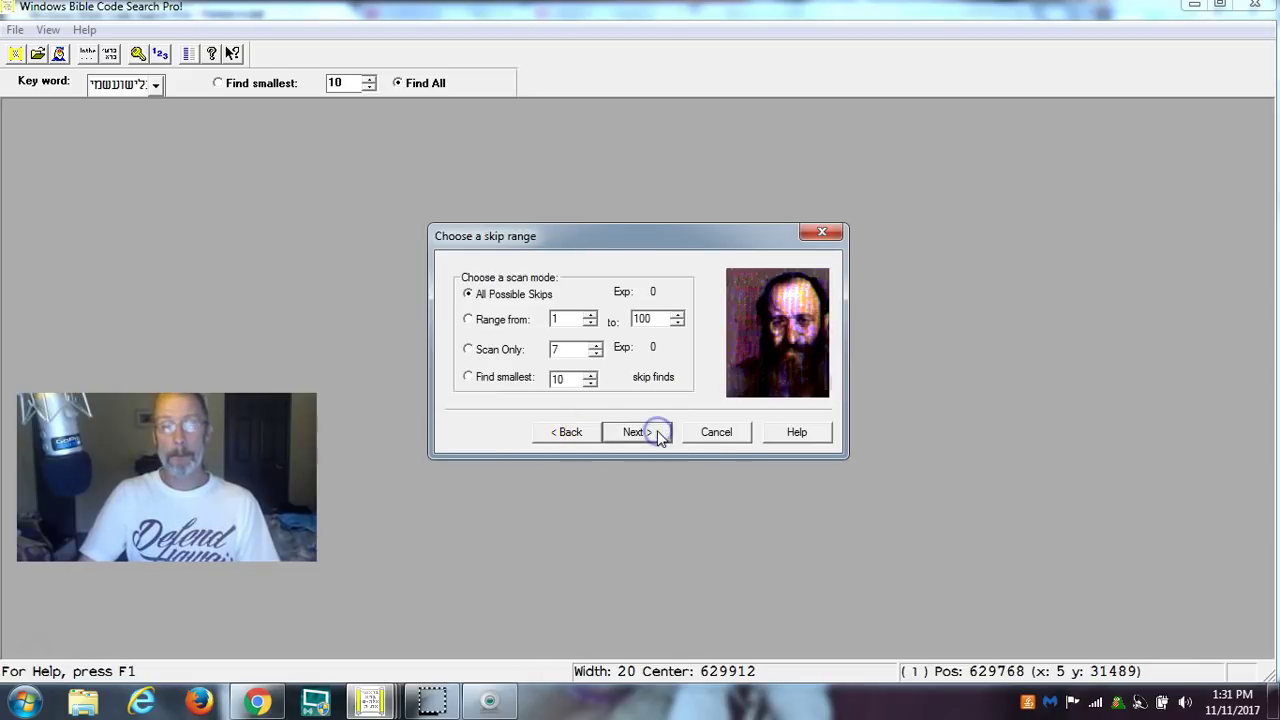
click(658, 432)
click(658, 432)
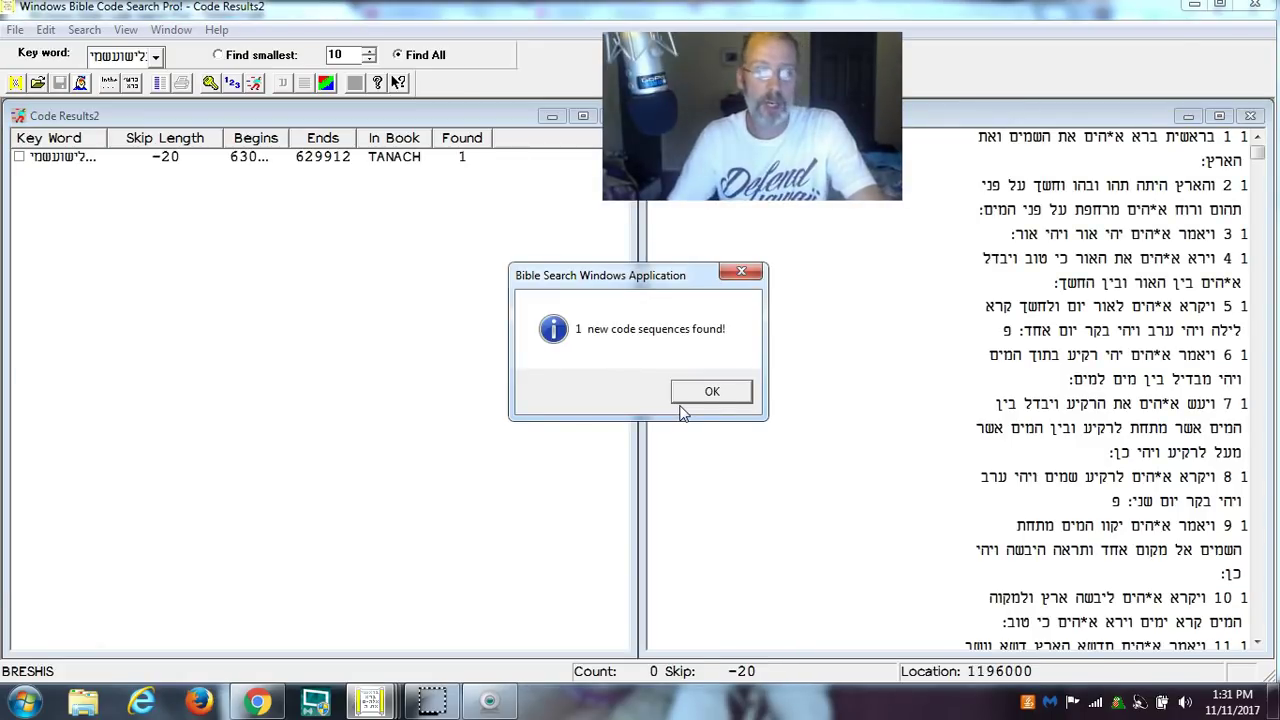
Dismiss the results message and open the found sequence in Matrix View.
click(694, 393)
click(213, 163)
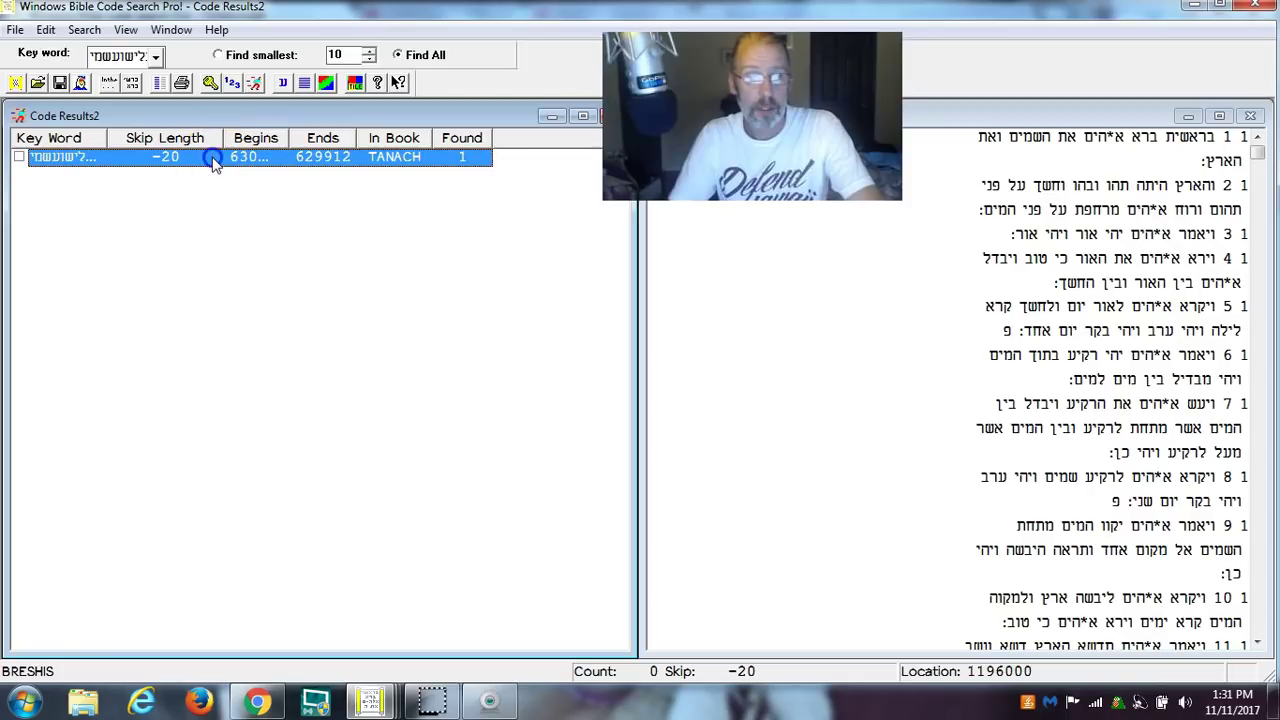
right_click(213, 163)
click(272, 170)
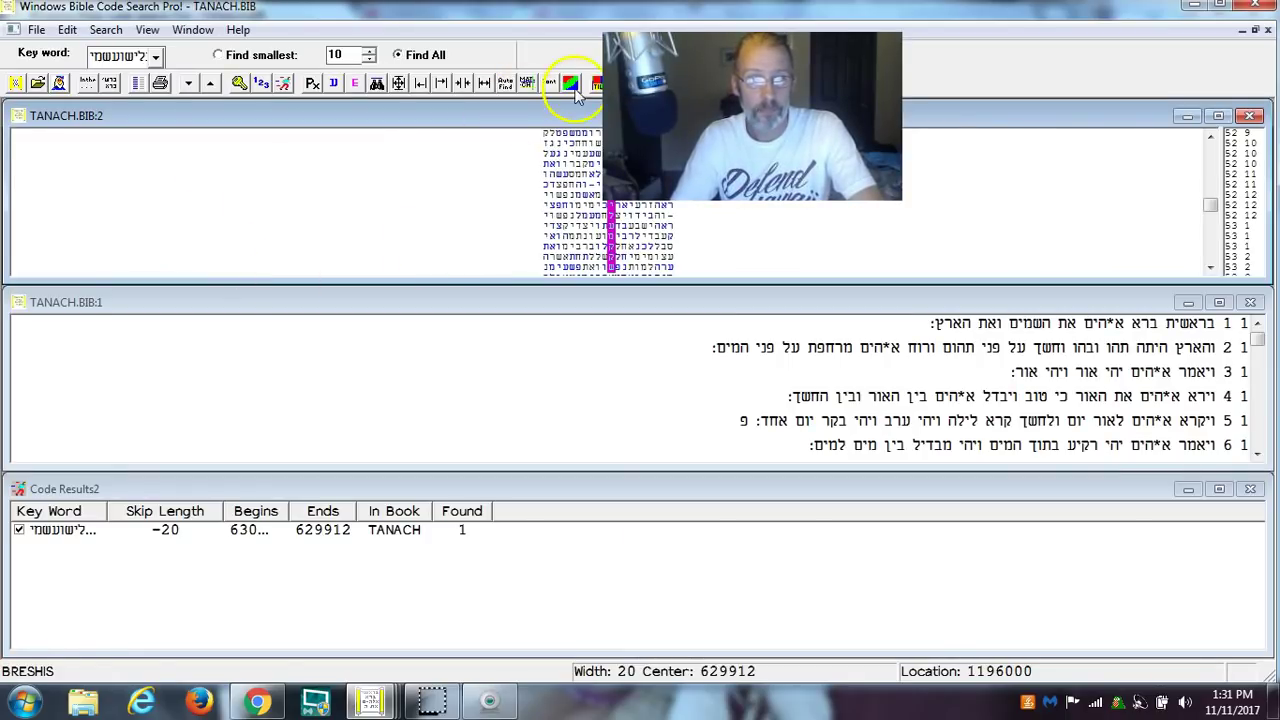
Set the matrix Window Color to grey in Hiliting Colors and maximize the matrix window.
click(577, 86)
click(343, 193)
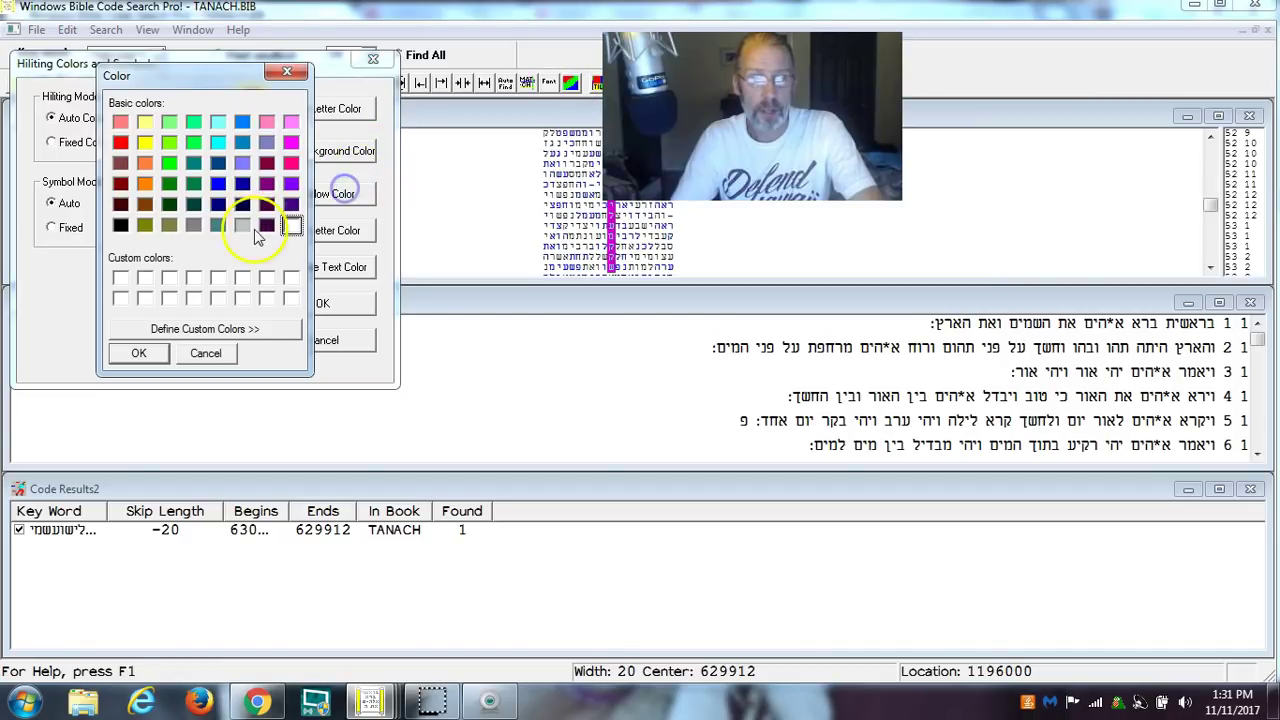
click(196, 228)
click(141, 355)
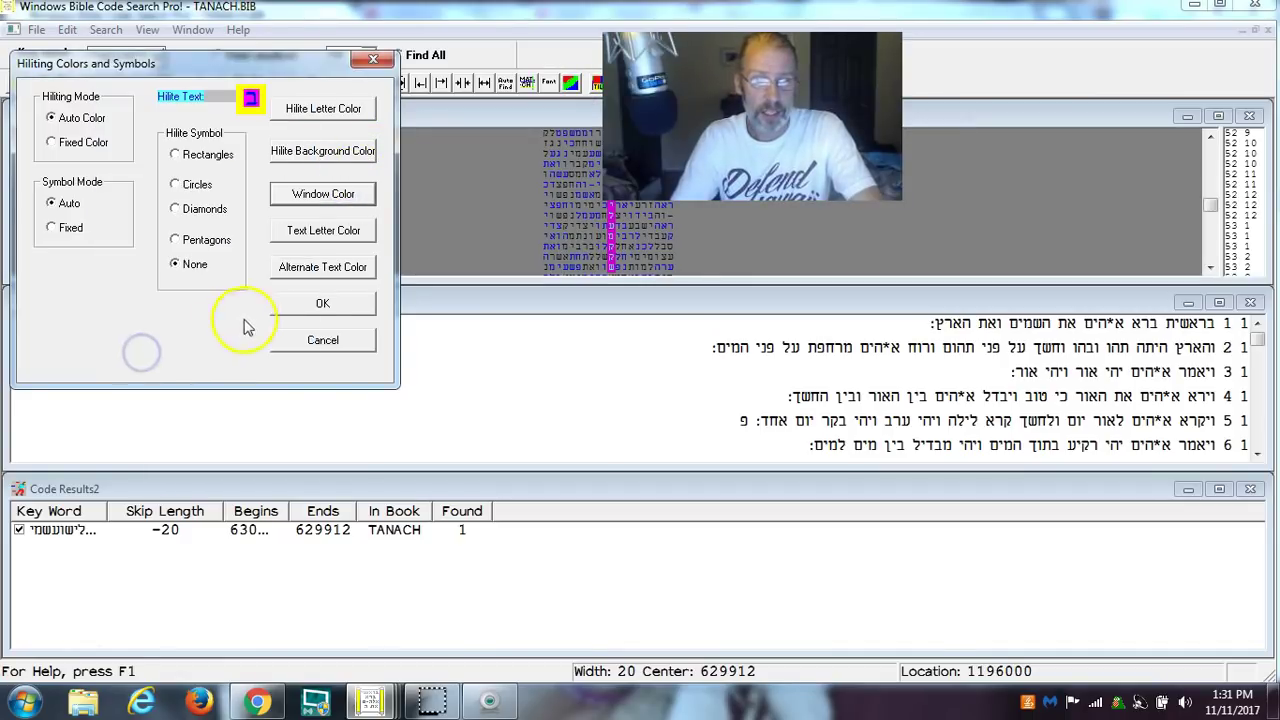
click(306, 306)
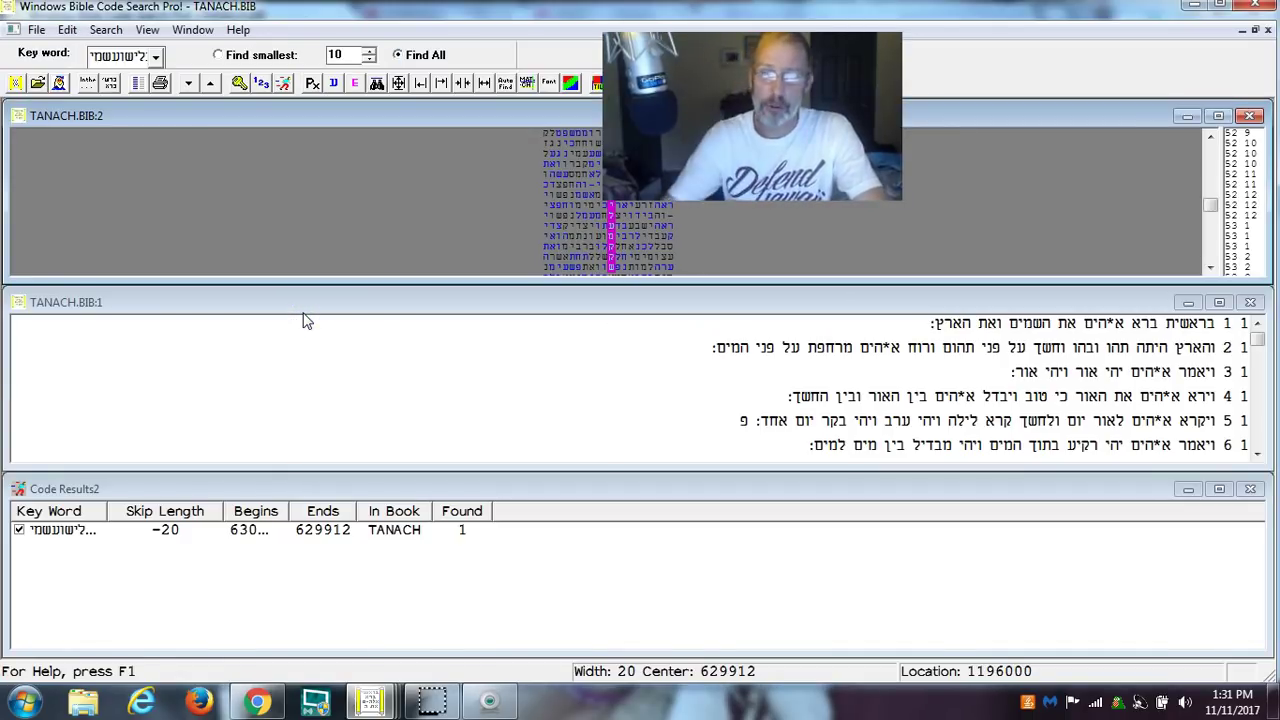
click(1209, 139)
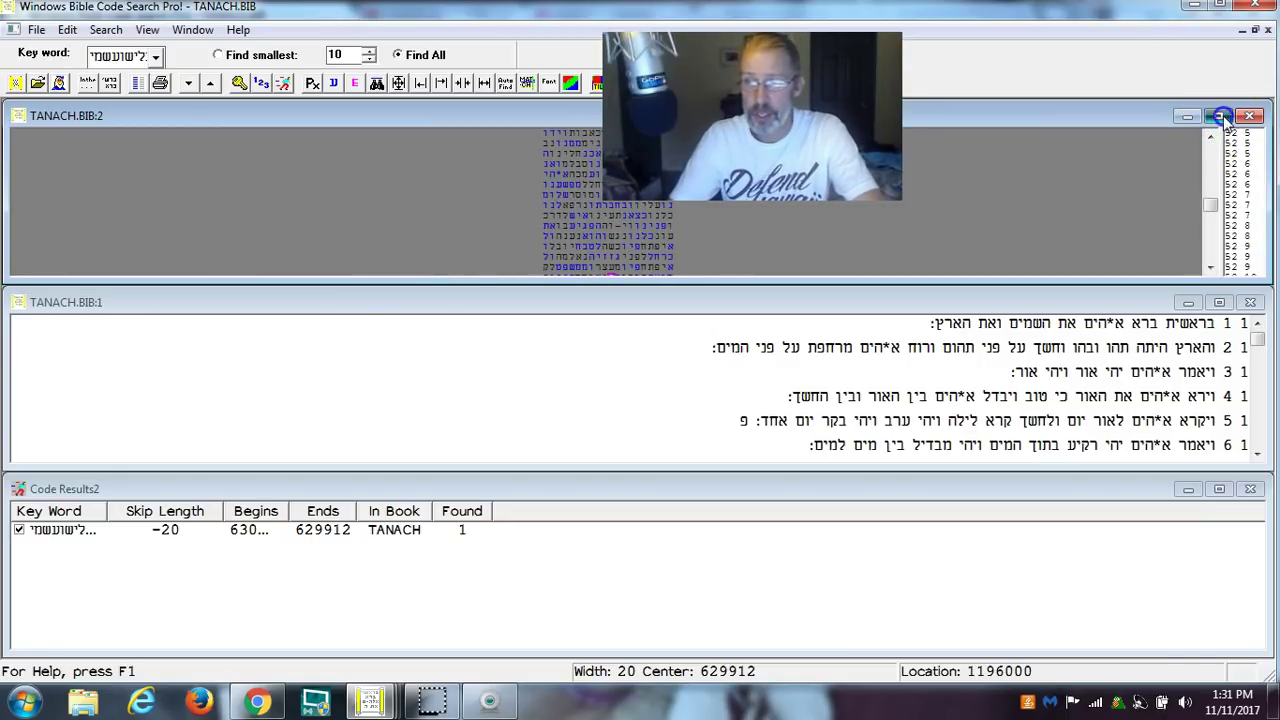
click(1219, 116)
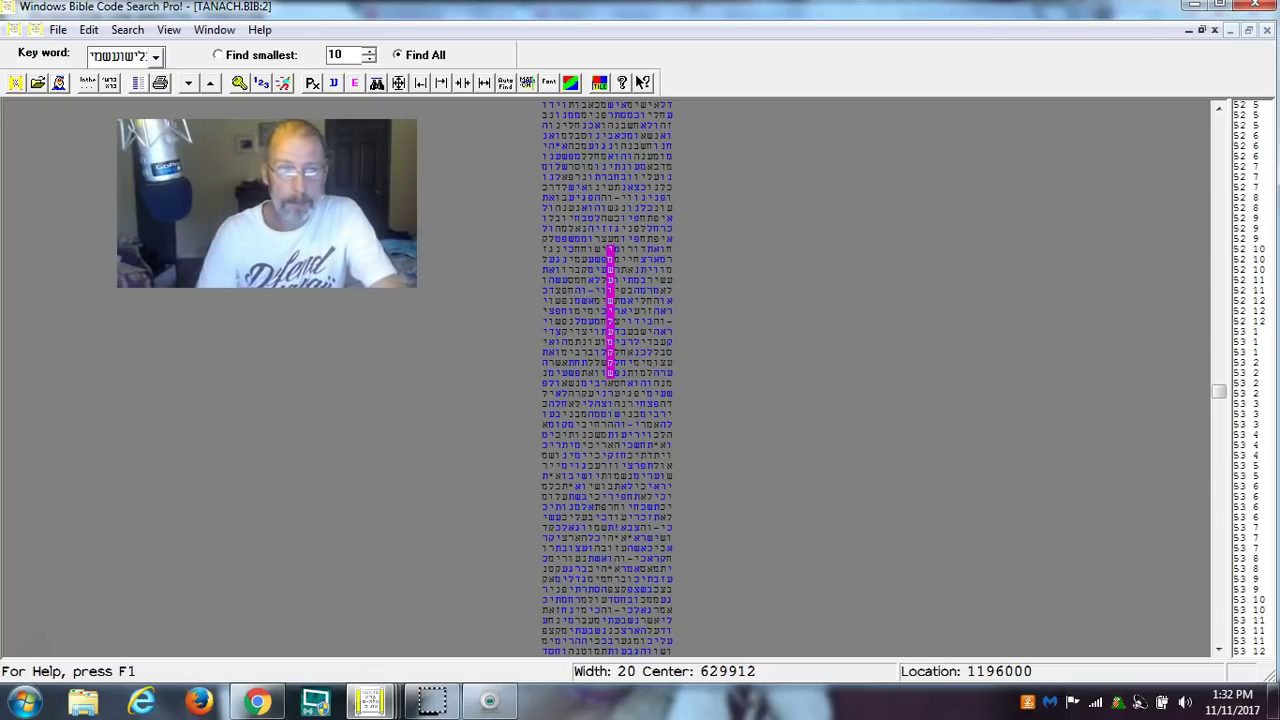
Scroll the matrix up, restore its window and minimize Code Results2.
click(1218, 108)
click(1218, 108)
click(1218, 108)
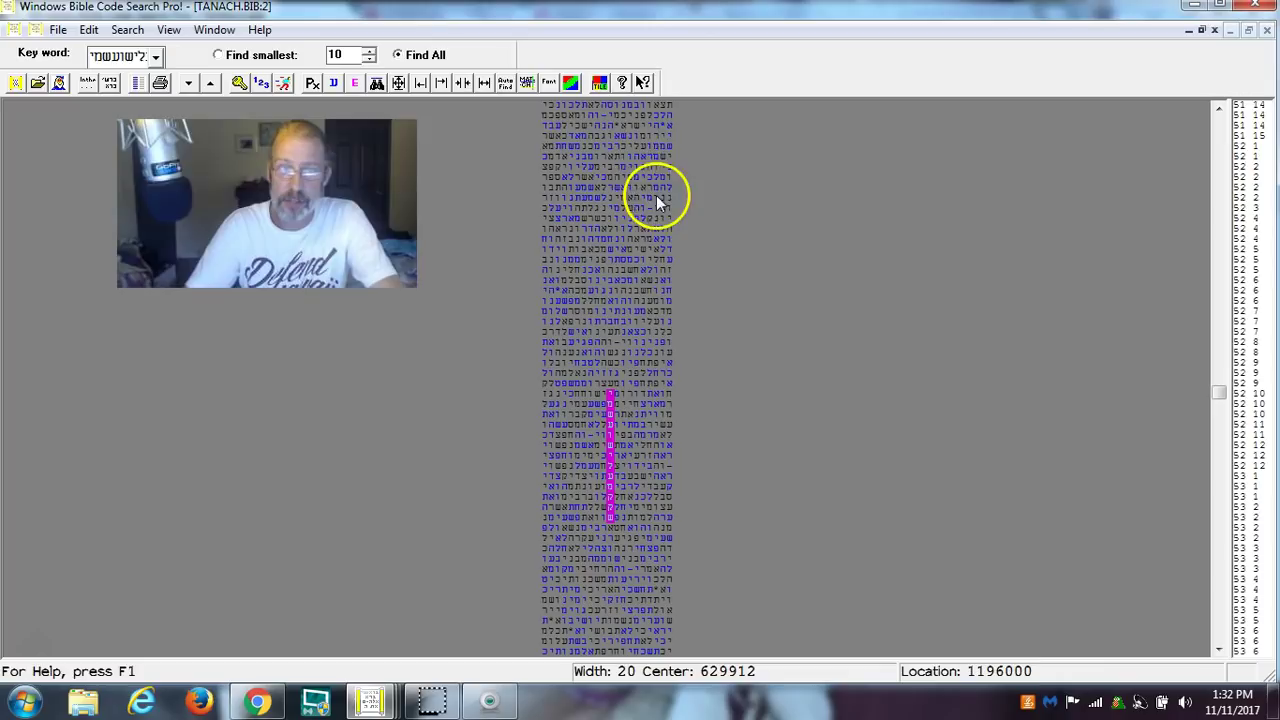
click(645, 167)
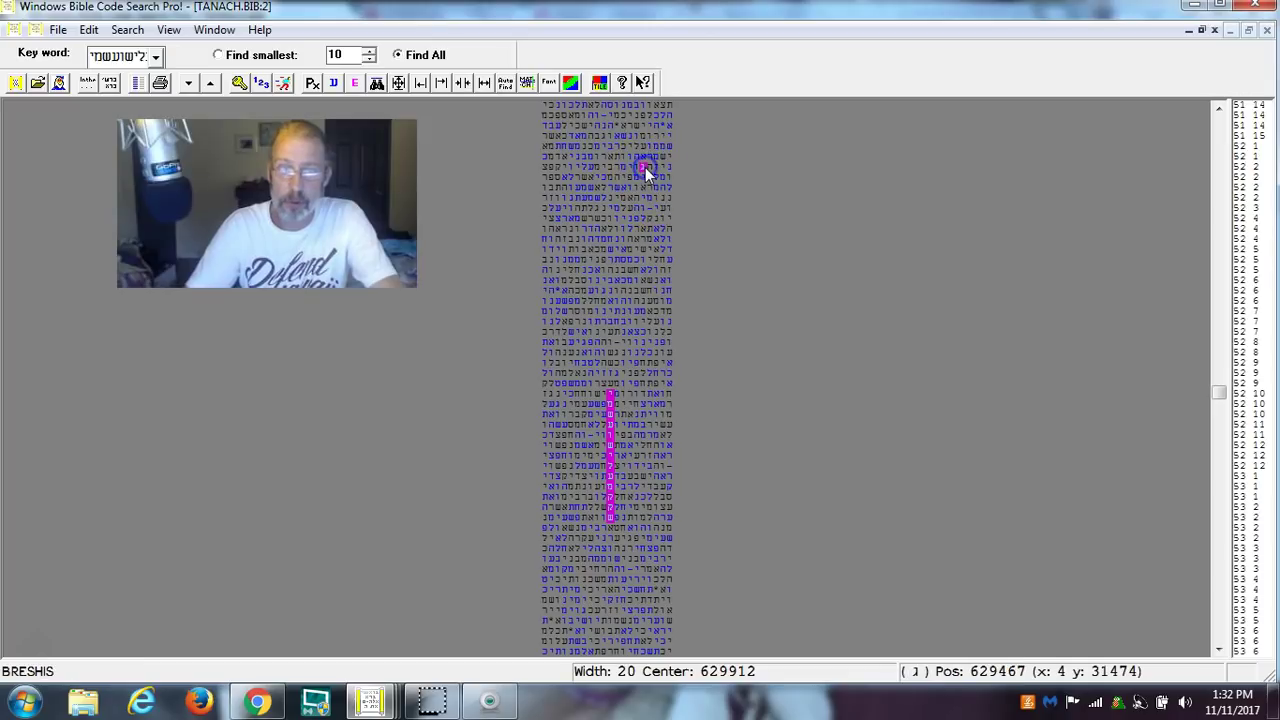
click(1248, 30)
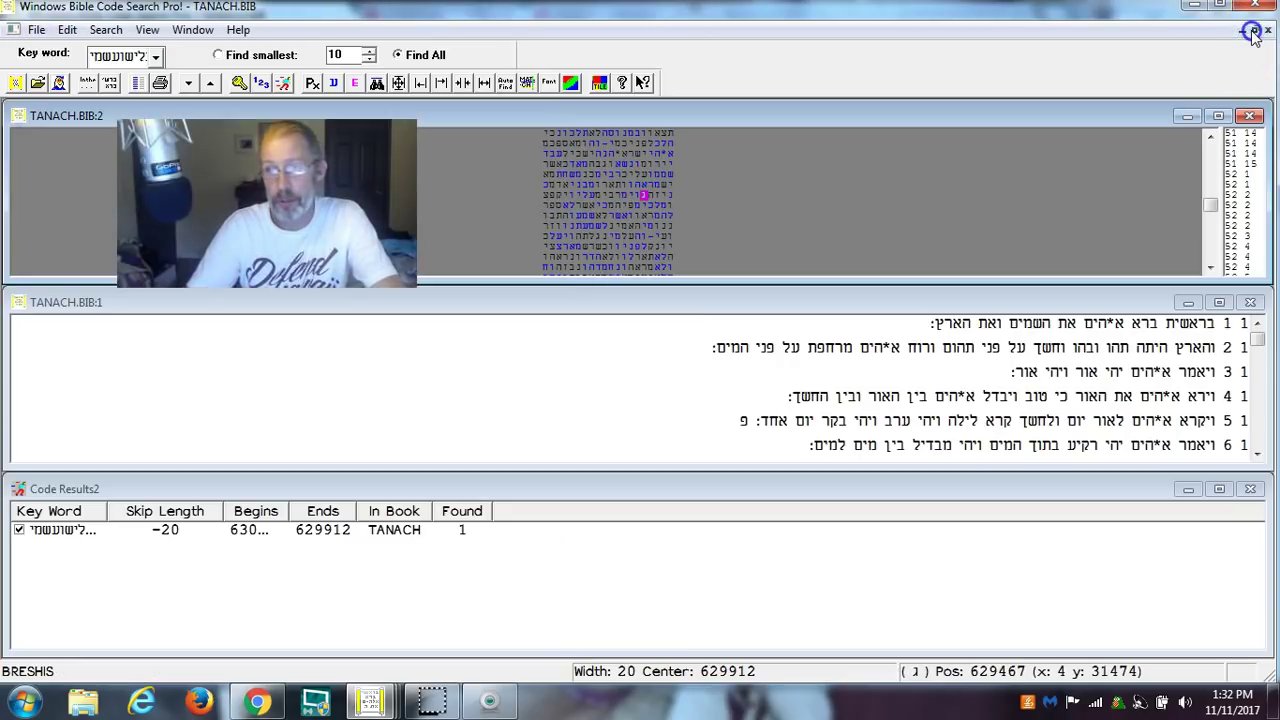
click(1188, 489)
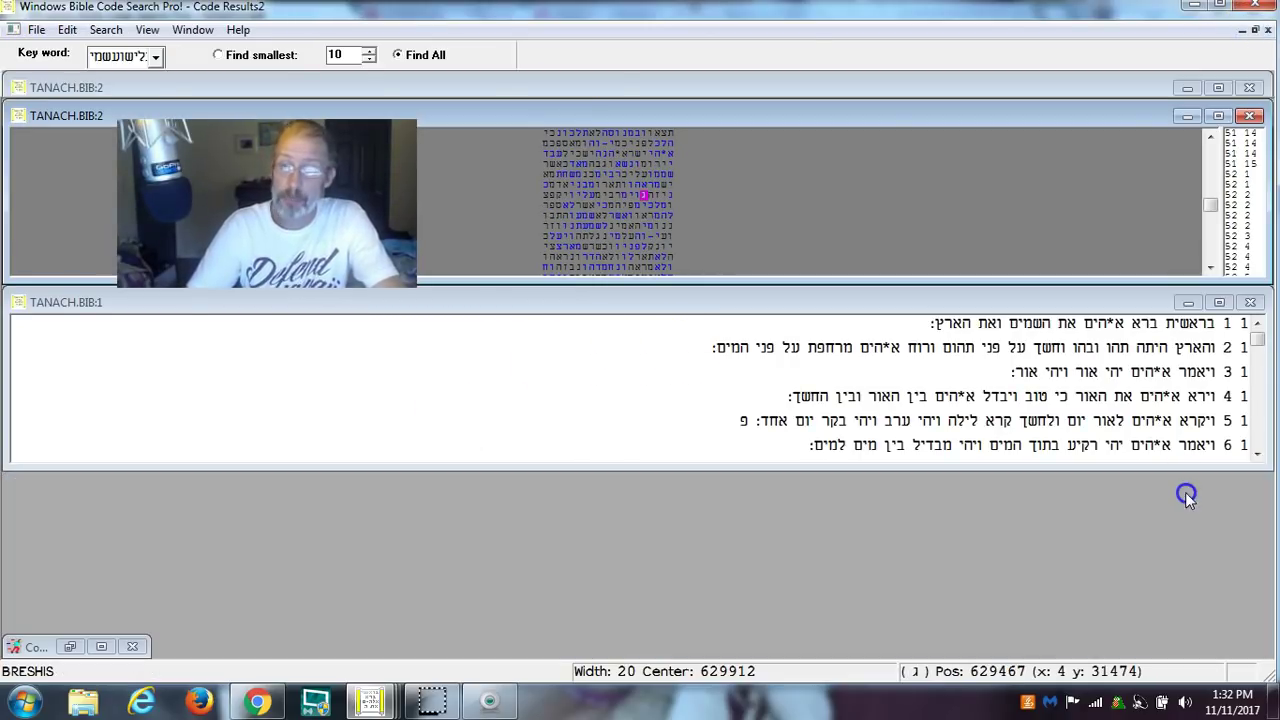
Jump the Hebrew pane to Isaiah 52:14–53:2 and show English Isaiah 53:3–5.
right_click(649, 200)
click(722, 396)
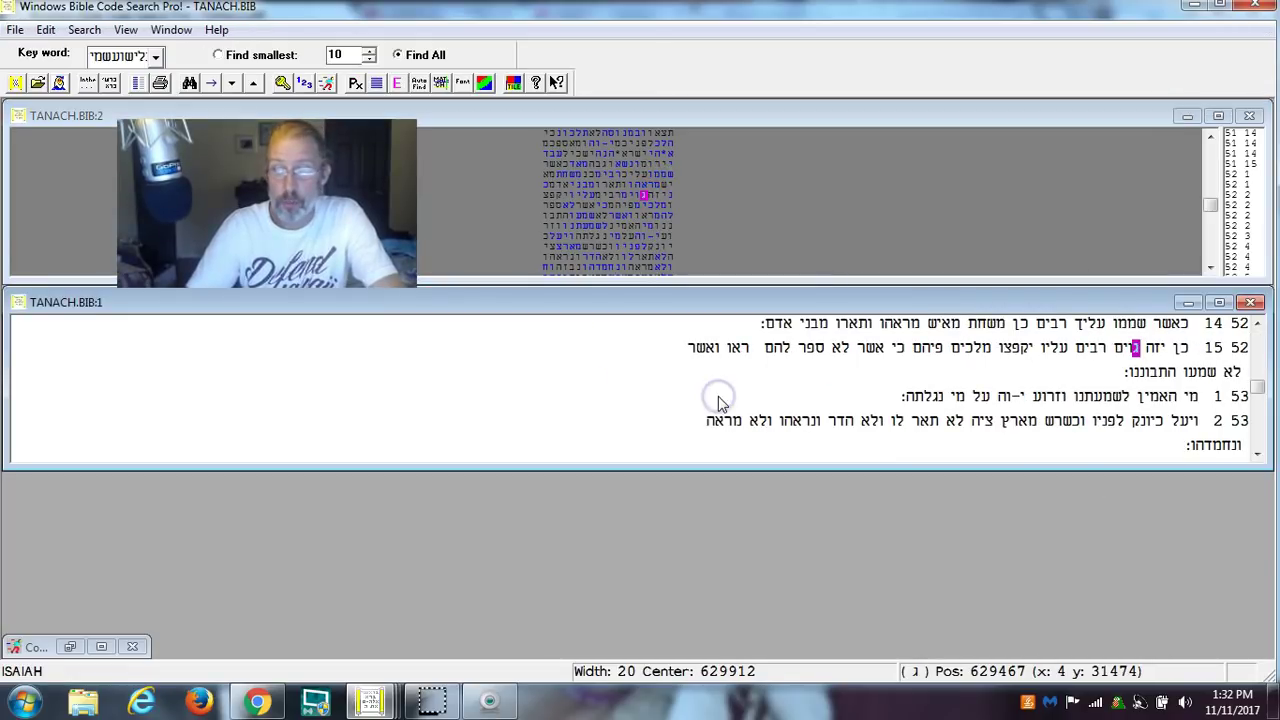
click(397, 82)
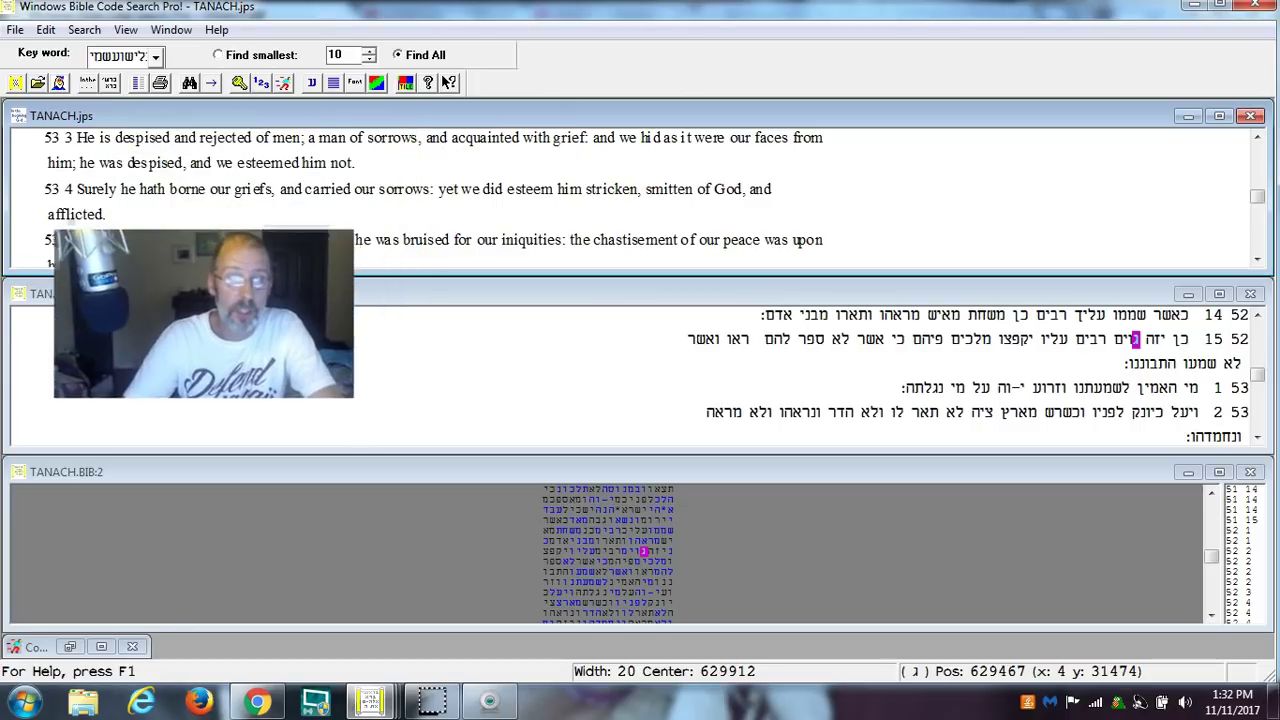
Scroll the English pane up to Isaiah 53:1, then down to show verses 53:4–6.
click(1258, 139)
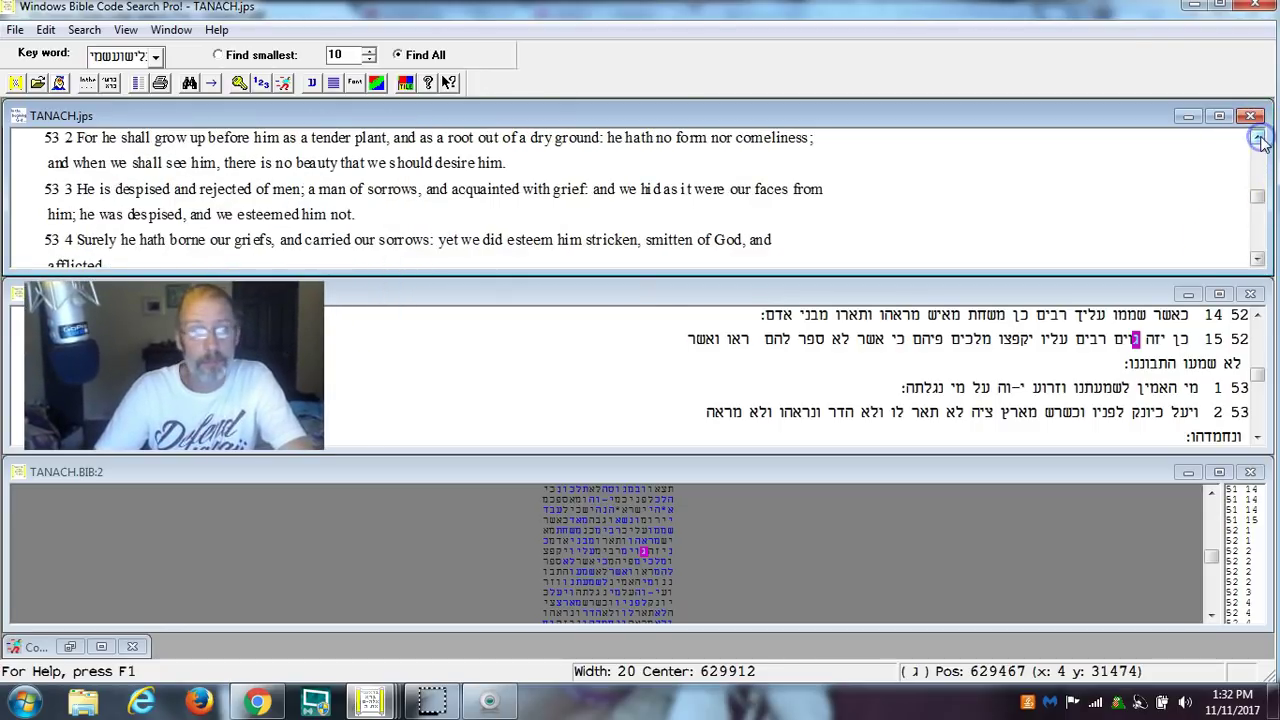
click(1258, 139)
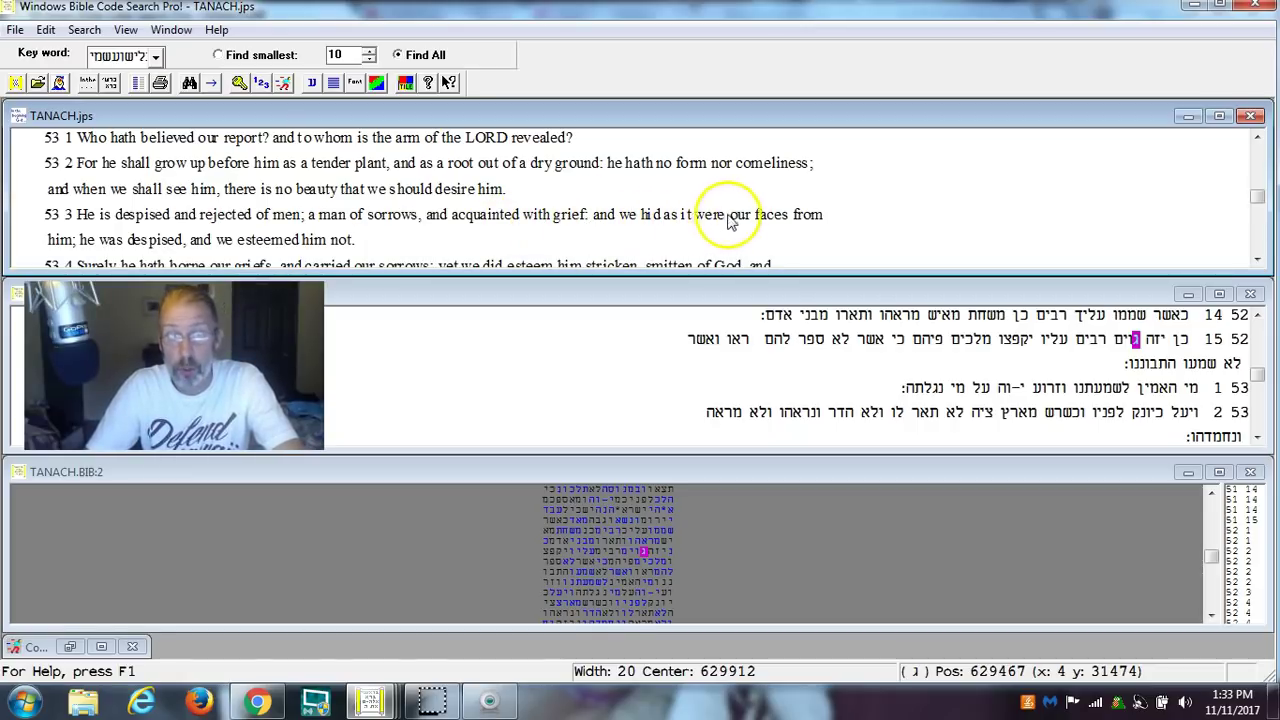
click(1258, 259)
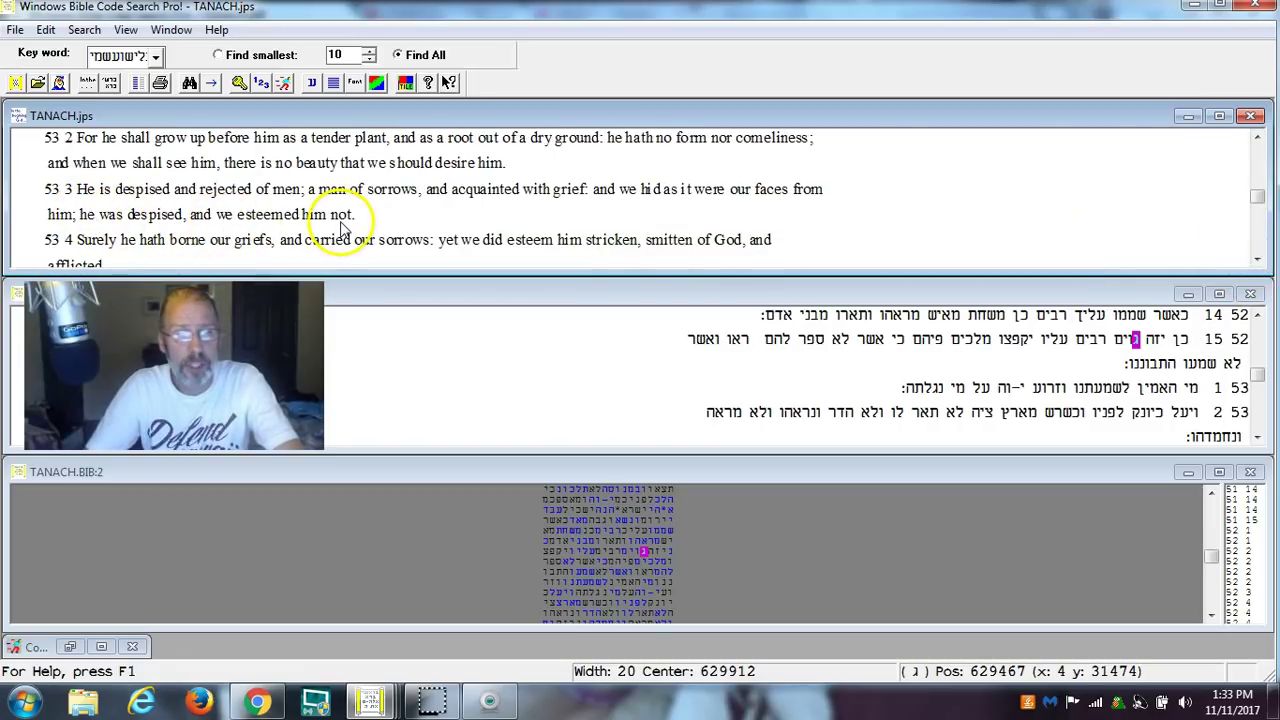
click(1257, 260)
click(1257, 260)
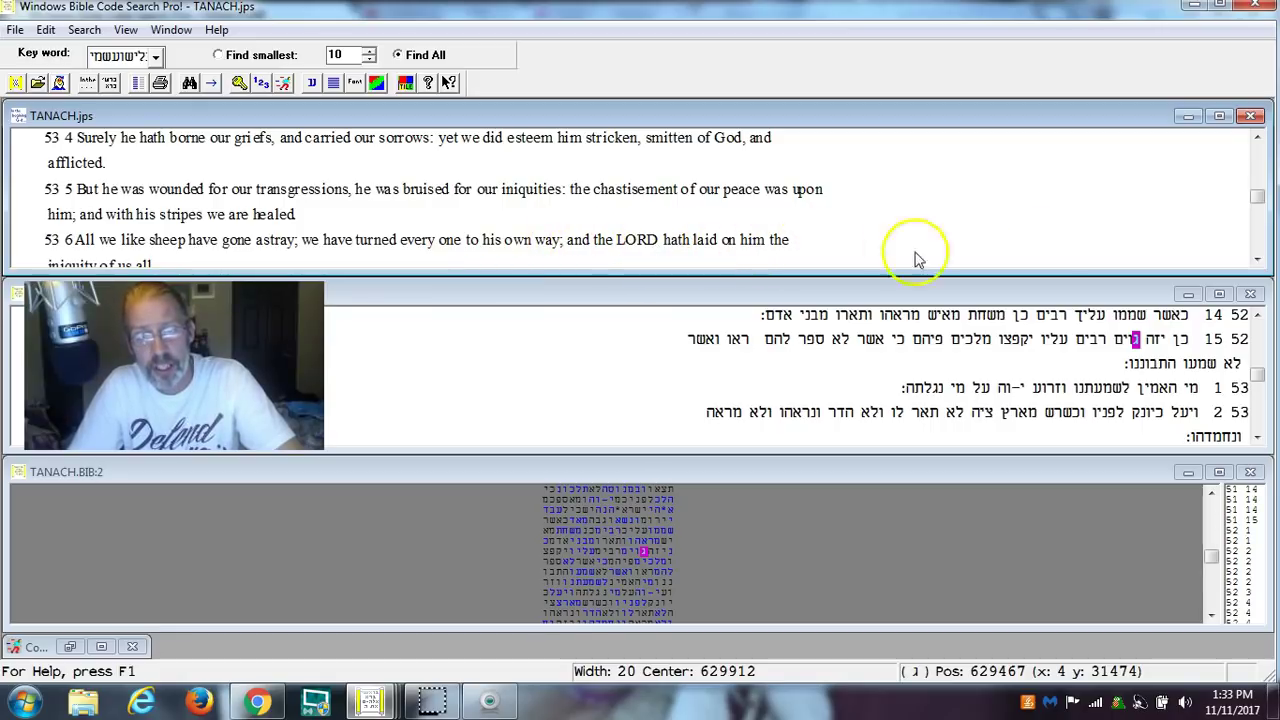
Scroll the English text from Isaiah 53:7 past 53:12 until Isaiah 54:1–3 shows.
click(1258, 259)
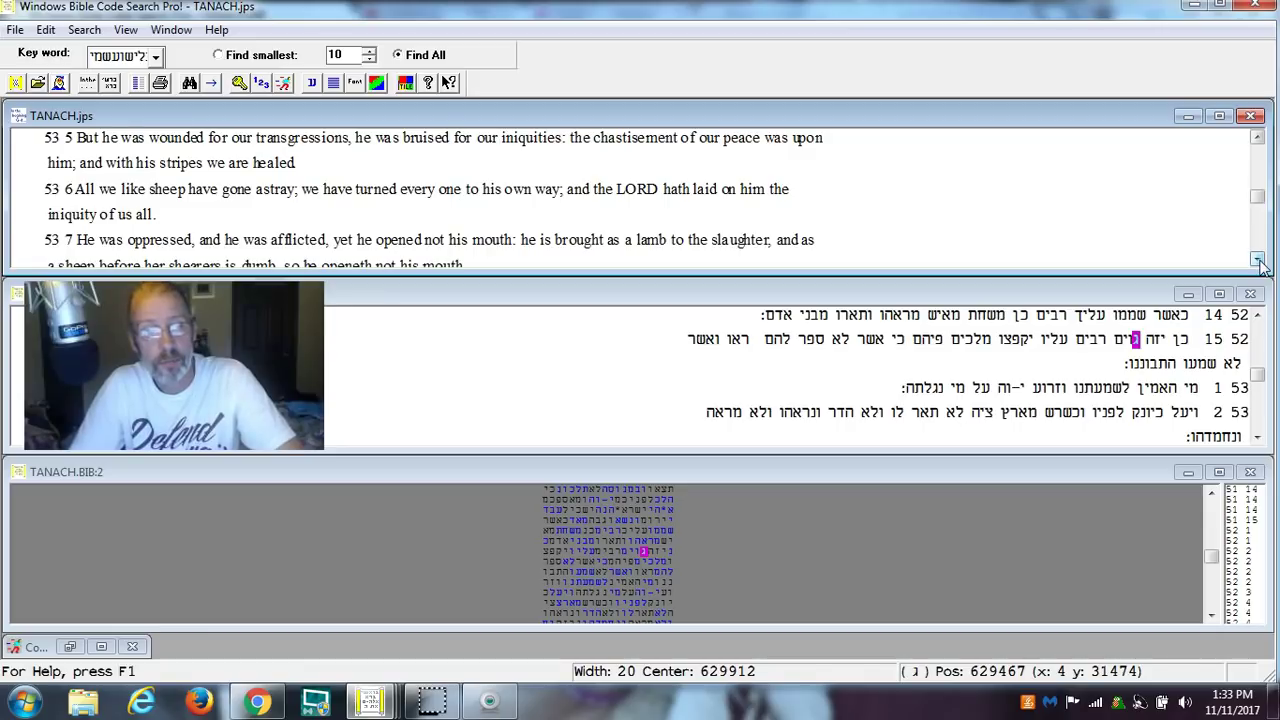
click(1258, 259)
click(1258, 259)
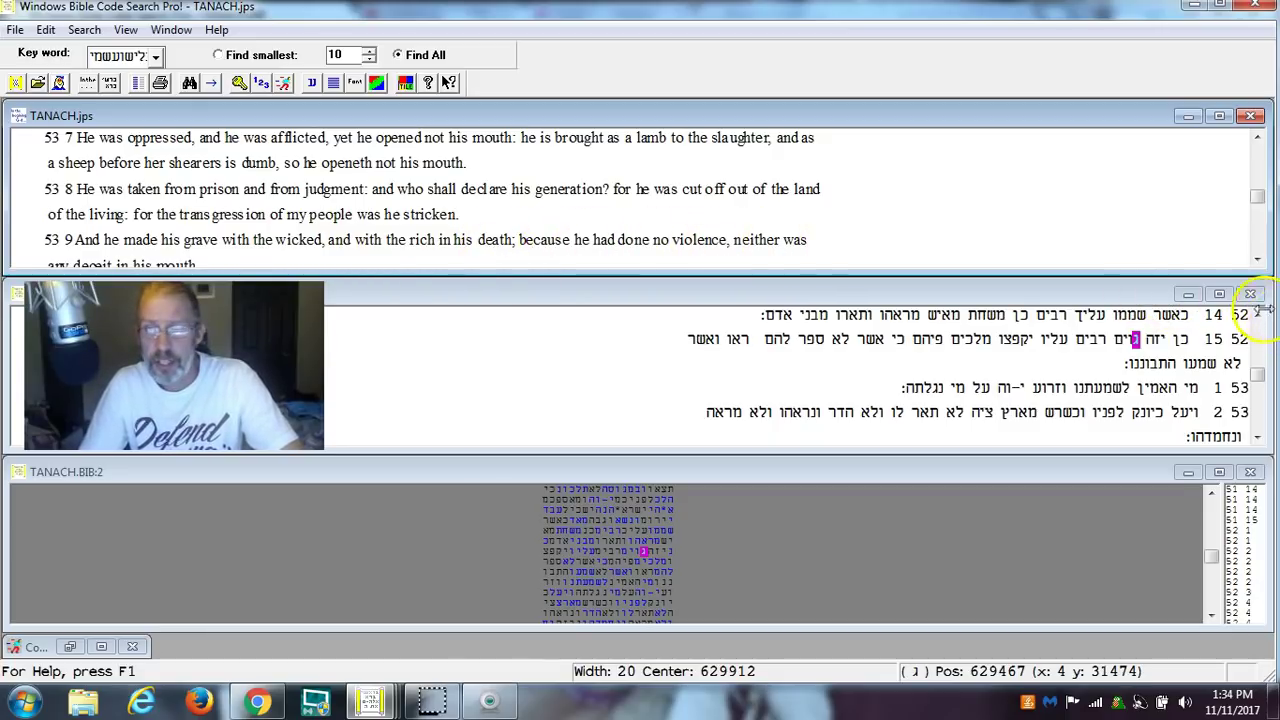
click(1258, 262)
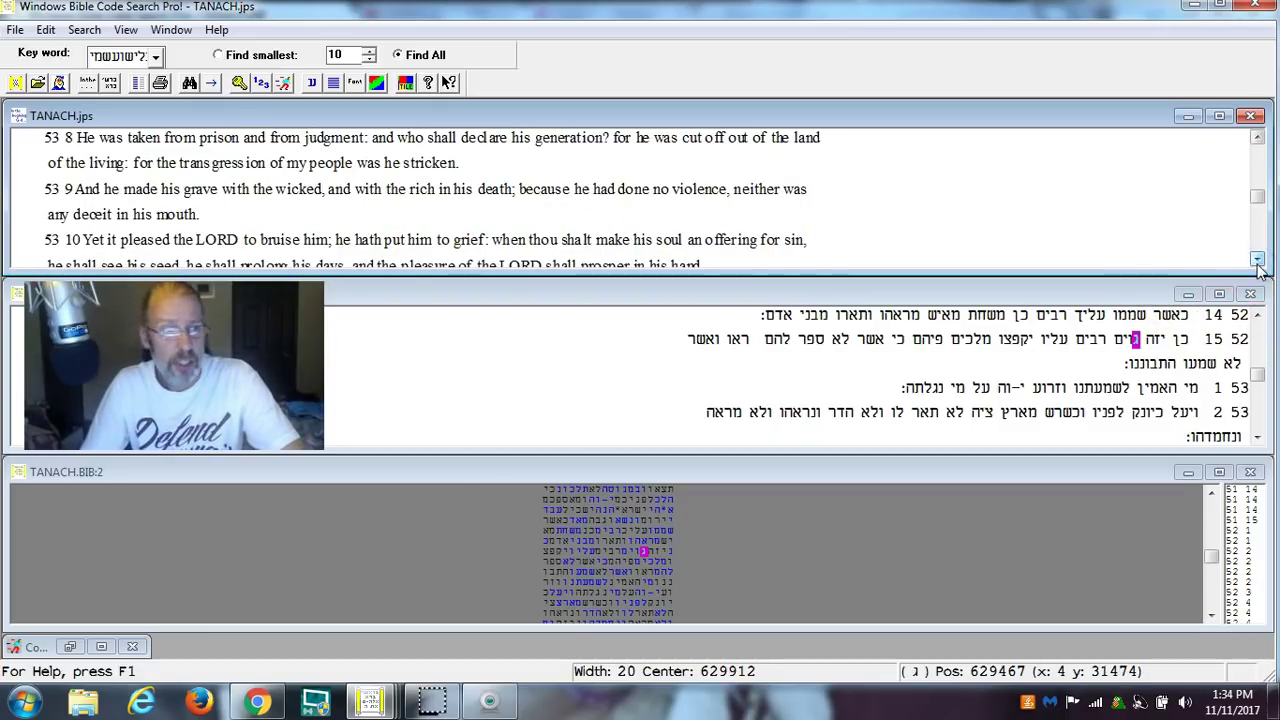
click(1258, 262)
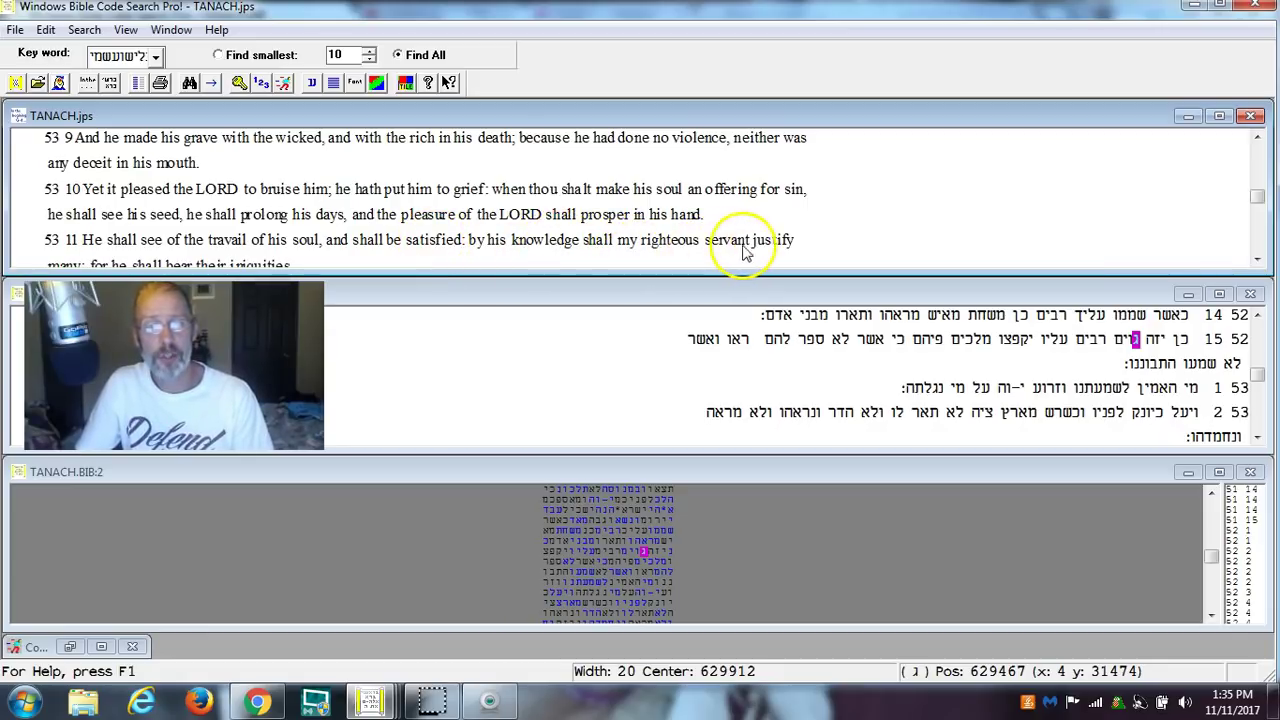
click(1258, 259)
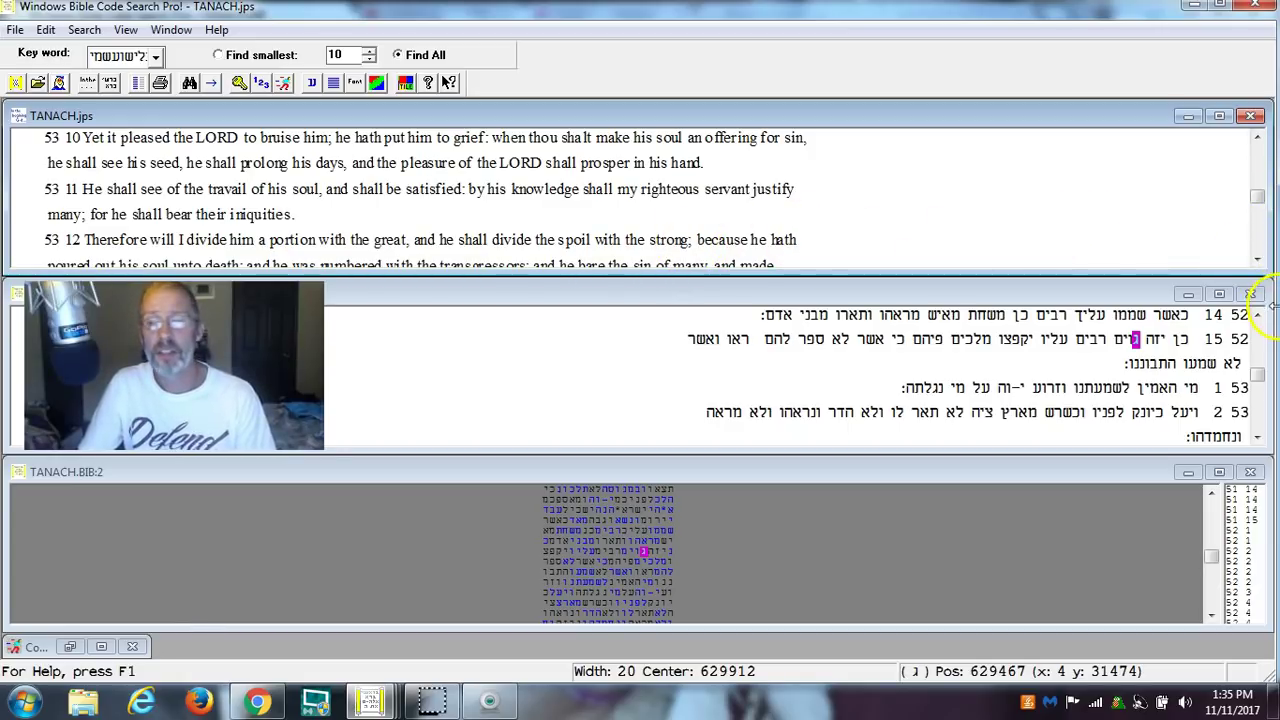
double_click(1258, 261)
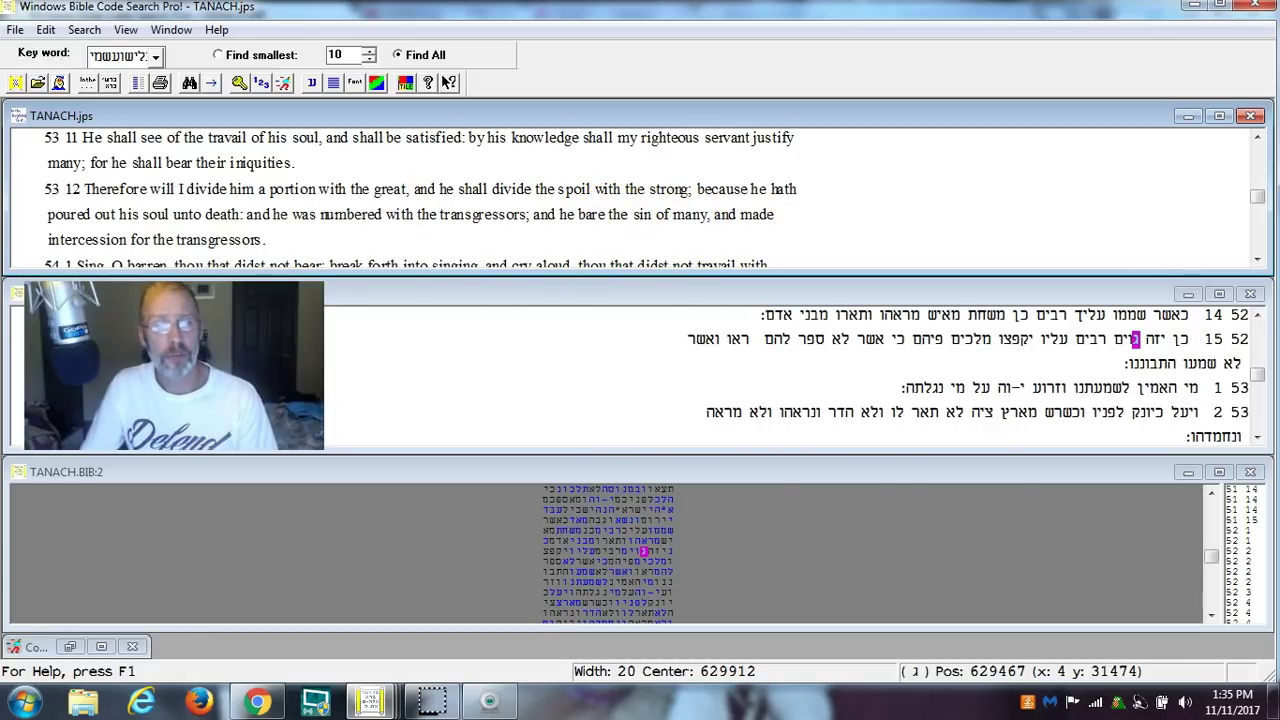
click(1257, 259)
click(1257, 259)
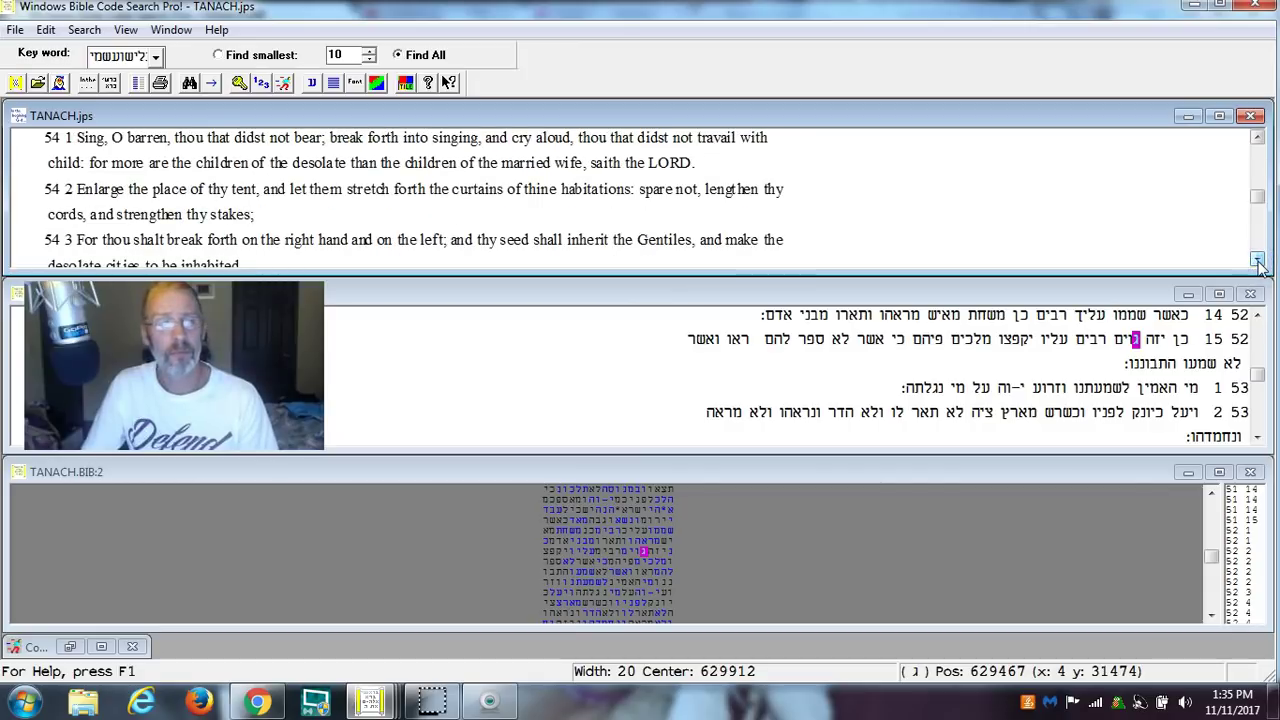
Step the English pane back to Isaiah 53:11 and bring earlier matrix rows into view.
click(1258, 140)
click(1258, 140)
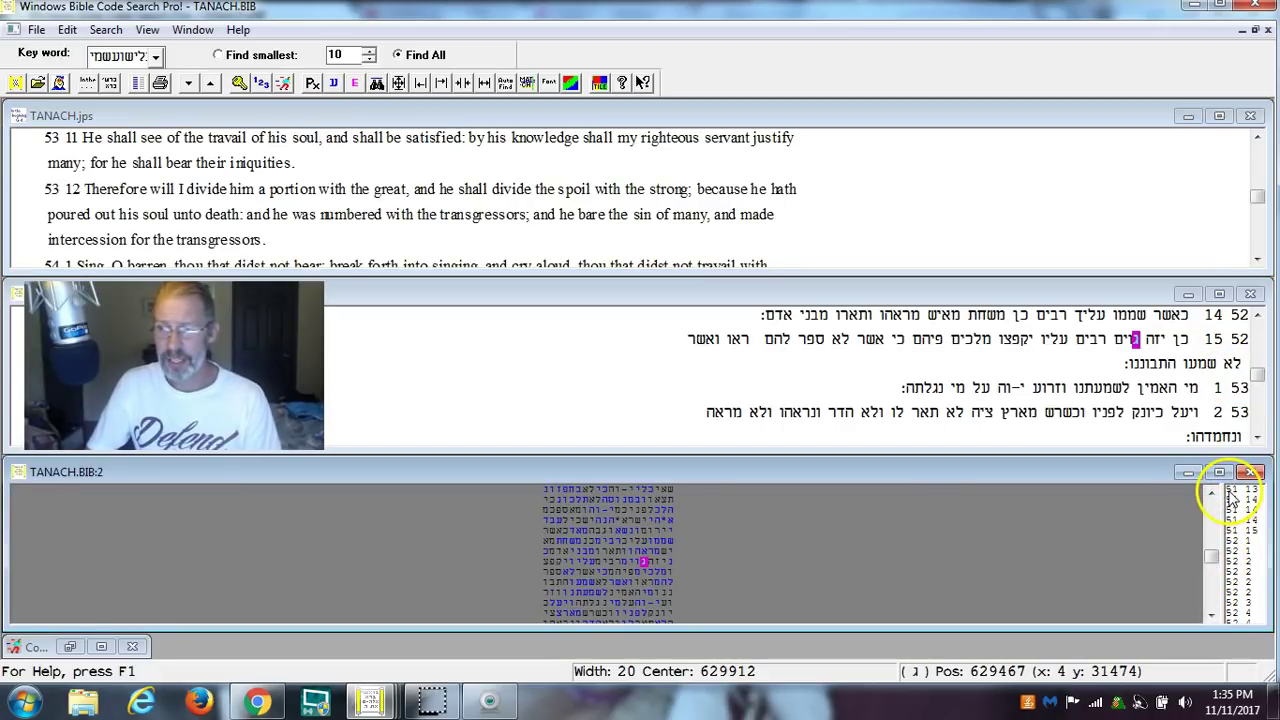
click(1211, 493)
click(1211, 493)
click(1211, 493)
Maximize the TANACH.BIB:2 matrix and scroll to the magenta-highlighted term rows through Isaiah 53:11.
click(1219, 471)
click(1218, 111)
click(1218, 111)
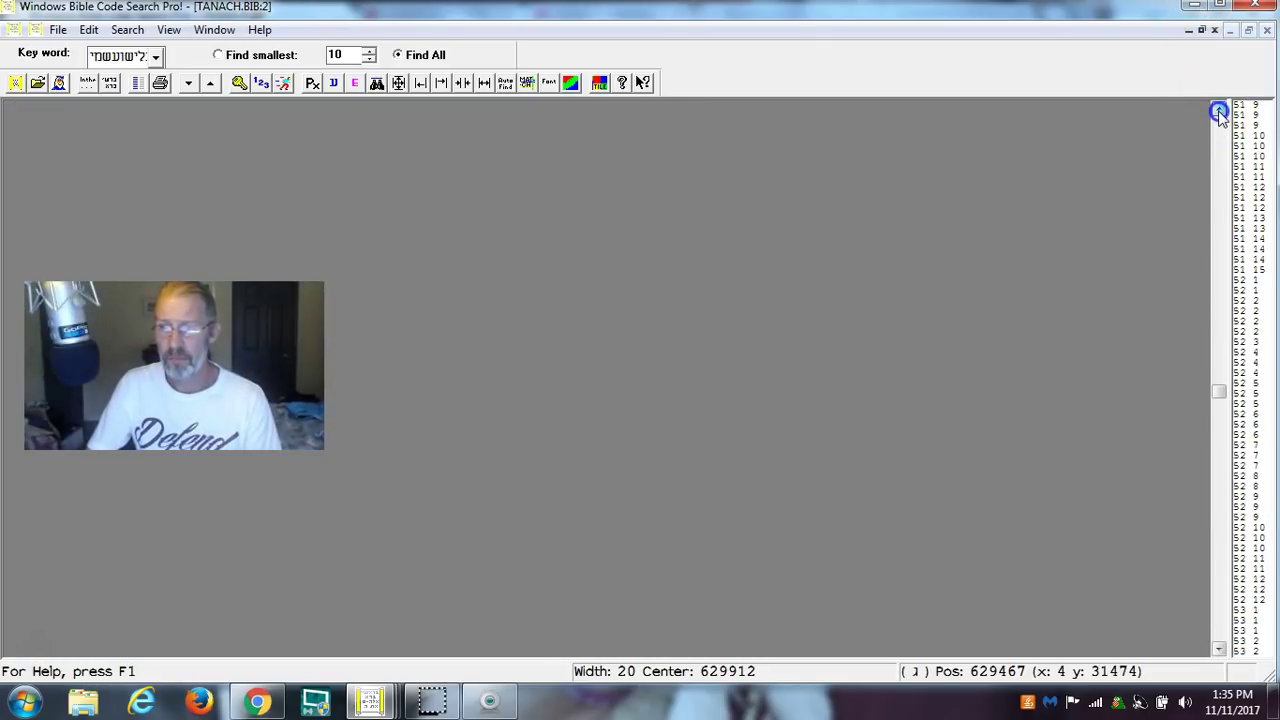
click(1218, 645)
click(1218, 645)
click(1218, 645)
click(1218, 645)
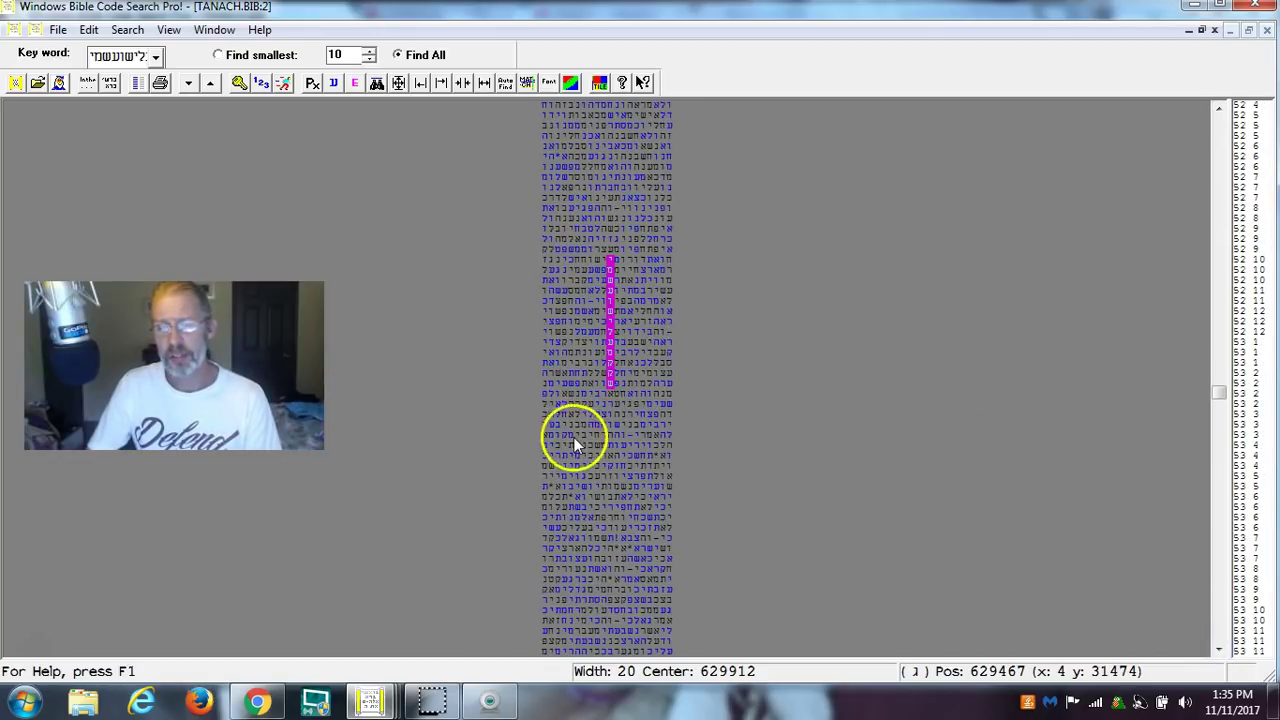